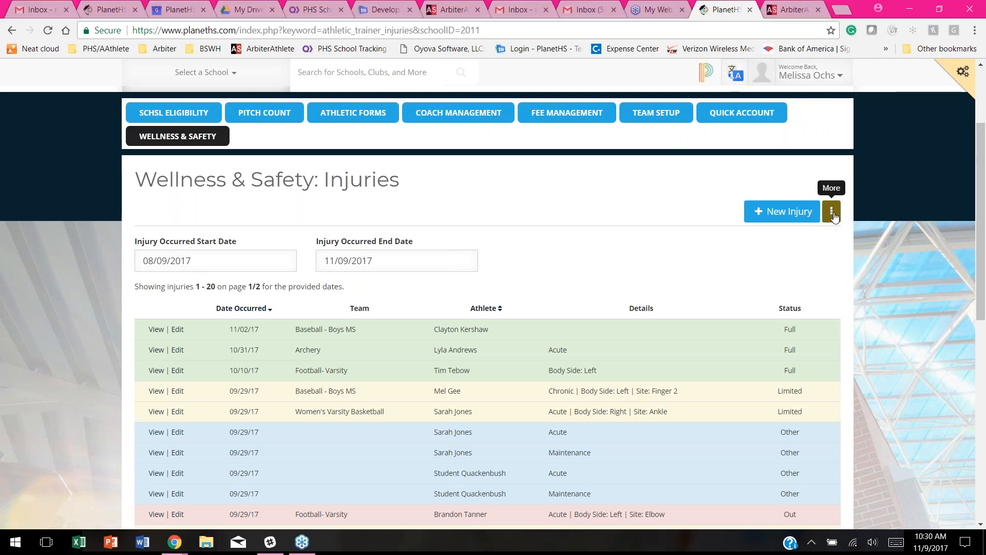
Step: Peek at the extra injury options without choosing one, then scroll down the injuries list
{"action": "left_click", "coordinate": [832, 213]}
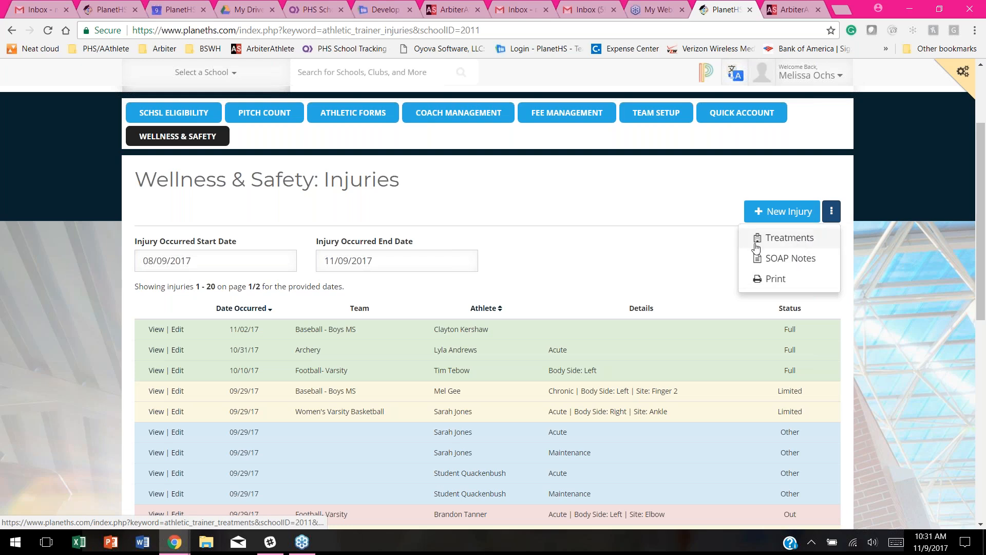
{"action": "left_click", "coordinate": [602, 183]}
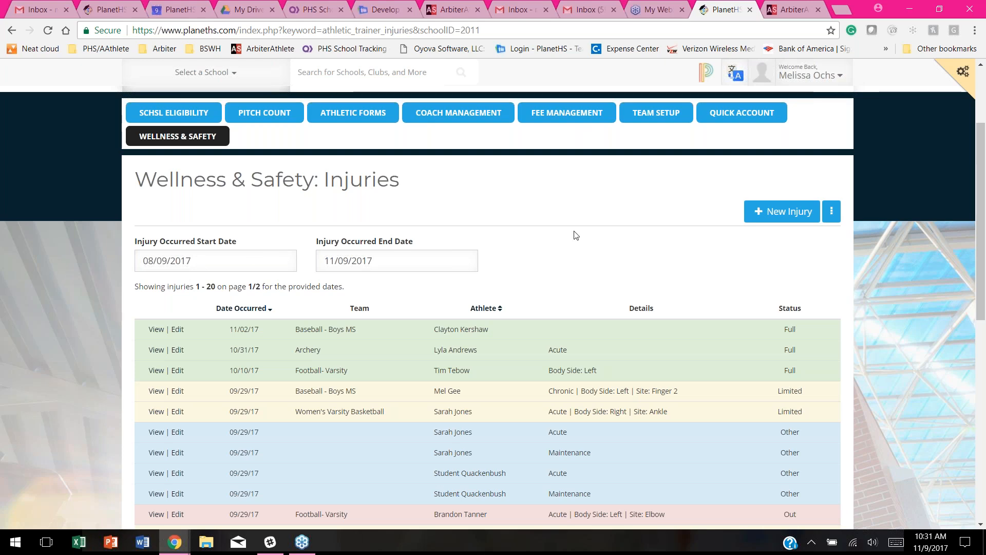
{"action": "scroll", "coordinate": [551, 199], "scroll_direction": "down", "scroll_amount": 1}
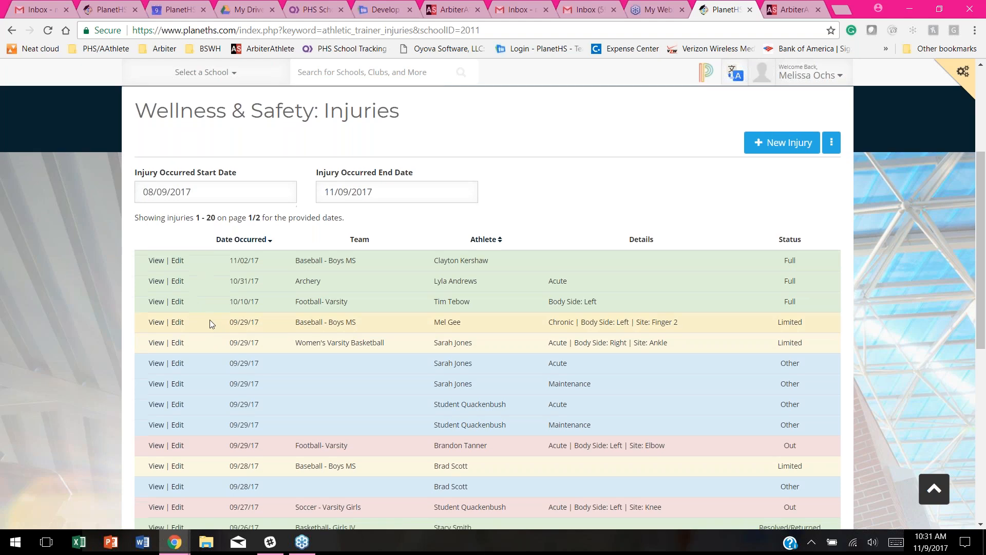
{"action": "scroll", "coordinate": [210, 324], "scroll_direction": "down", "scroll_amount": 1}
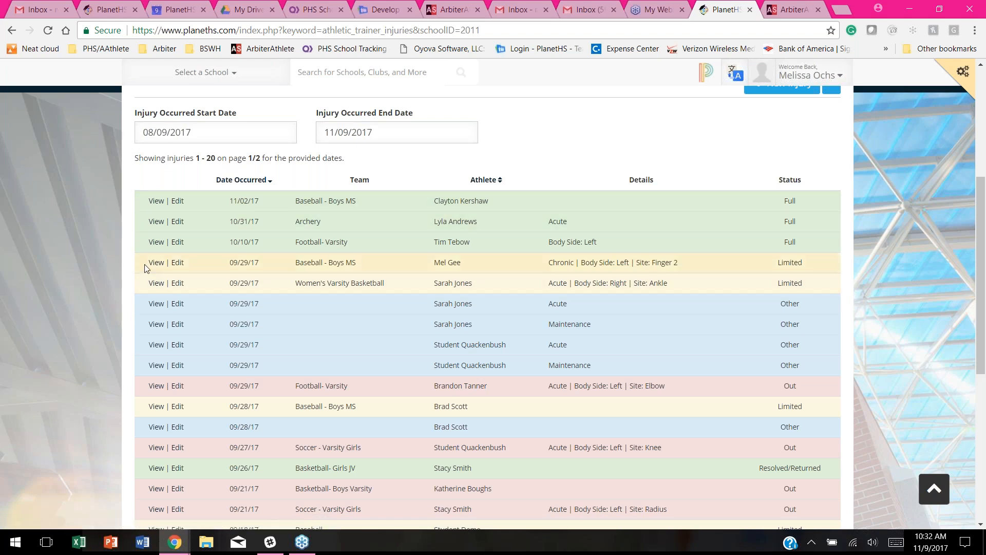
{"action": "scroll", "coordinate": [143, 265], "scroll_direction": "down", "scroll_amount": 1}
{"action": "scroll", "coordinate": [143, 266], "scroll_direction": "down", "scroll_amount": 1}
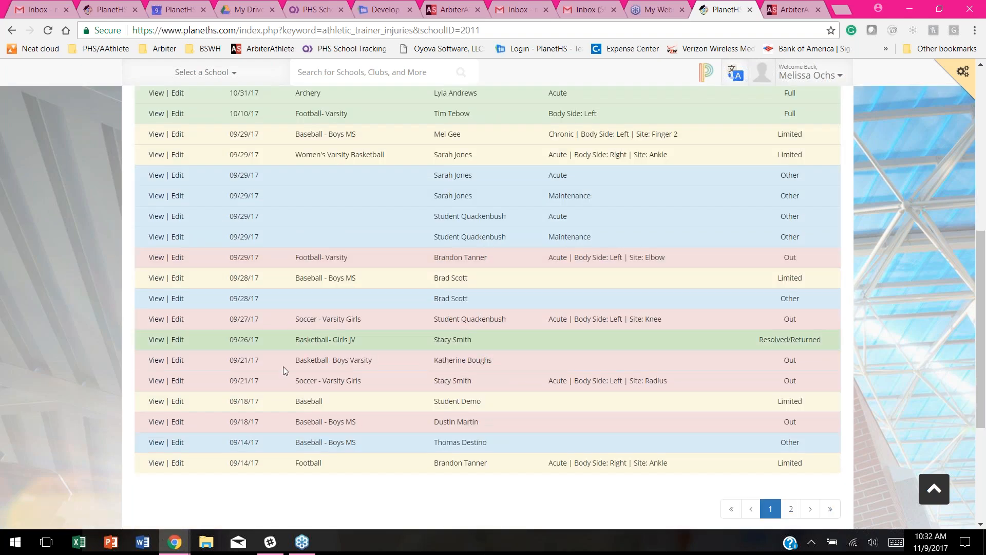
Step: Open the 09/21/17 Soccer - Varsity Girls injury and scroll to its left radius and ulna fracture details
{"action": "left_click", "coordinate": [156, 382]}
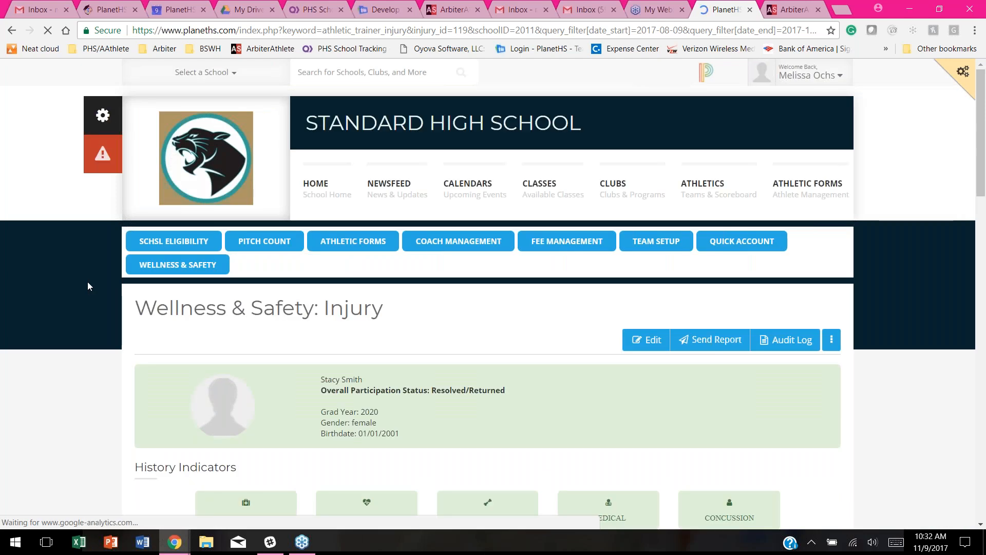
{"action": "scroll", "coordinate": [87, 281], "scroll_direction": "down", "scroll_amount": 1}
{"action": "scroll", "coordinate": [82, 267], "scroll_direction": "down", "scroll_amount": 1}
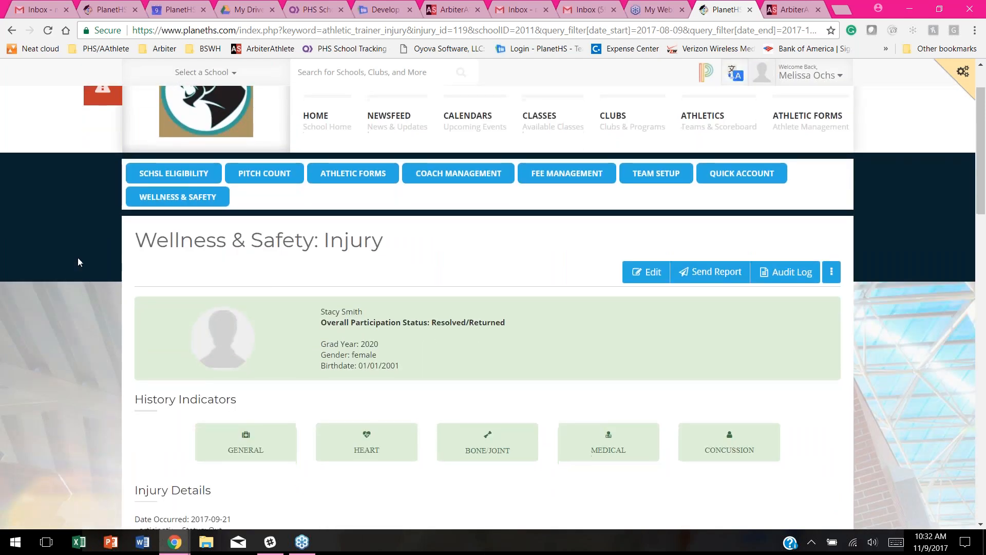
{"action": "scroll", "coordinate": [78, 257], "scroll_direction": "down", "scroll_amount": 2}
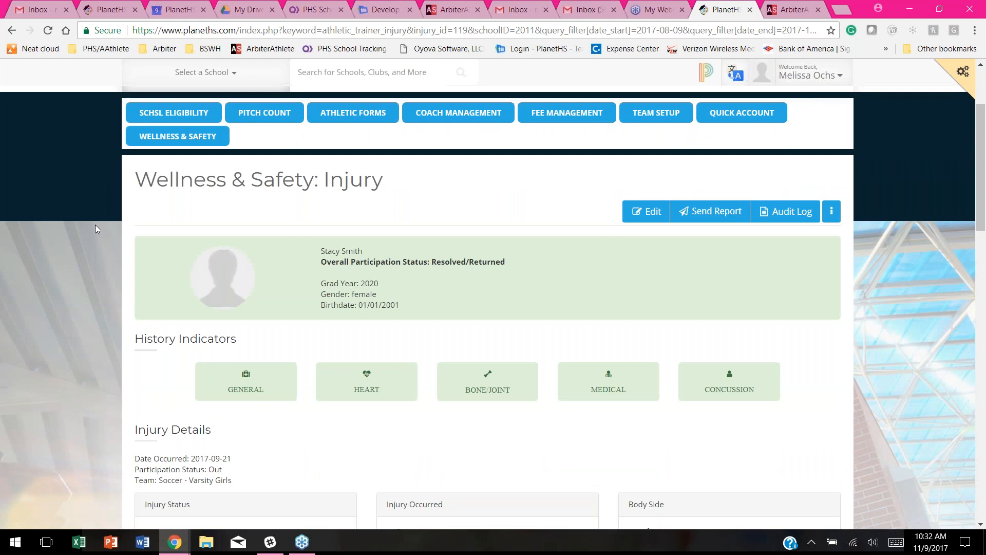
{"action": "scroll", "coordinate": [95, 224], "scroll_direction": "down", "scroll_amount": 2}
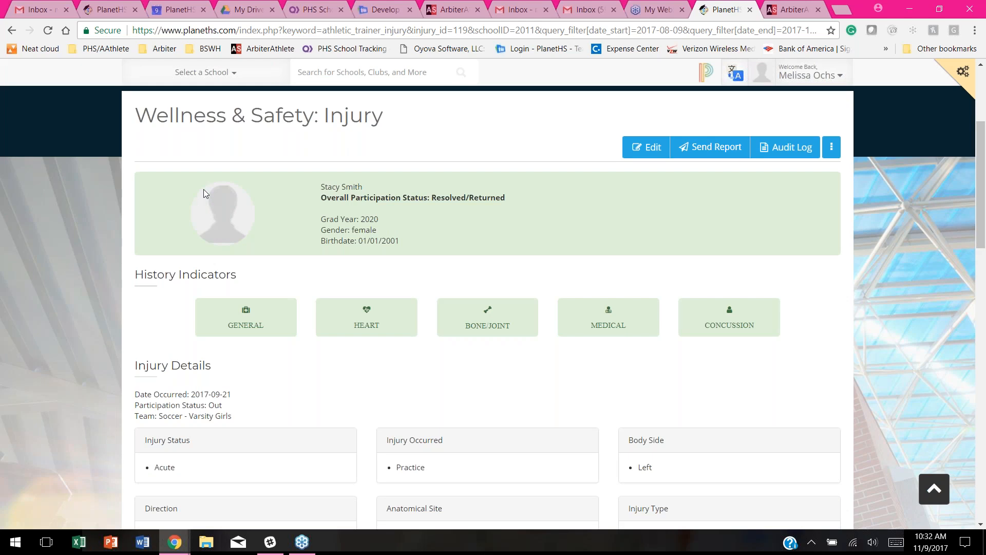
{"action": "scroll", "coordinate": [238, 220], "scroll_direction": "down", "scroll_amount": 2}
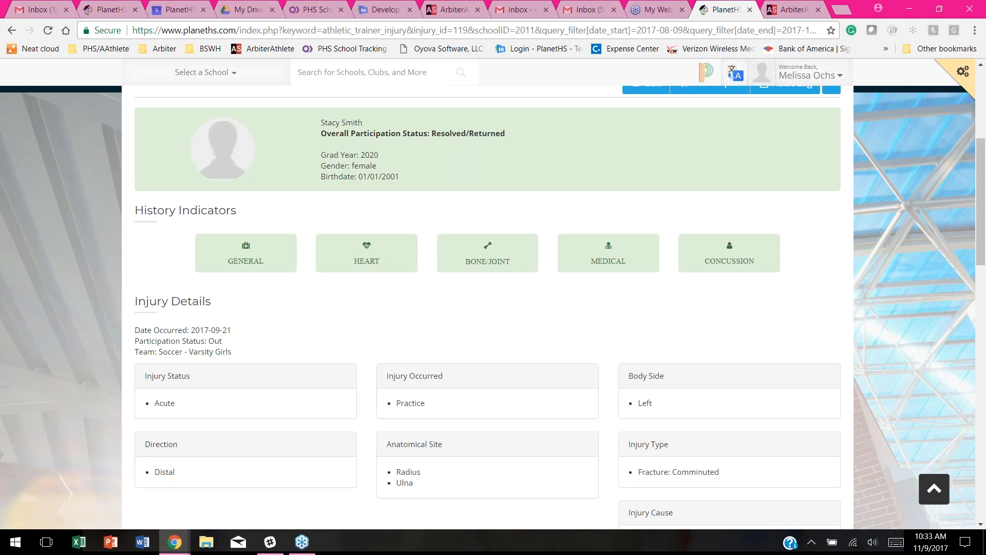
Step: Read the Heart Health Questions on the HEART history form, then return to the injury details
{"action": "left_click", "coordinate": [394, 245]}
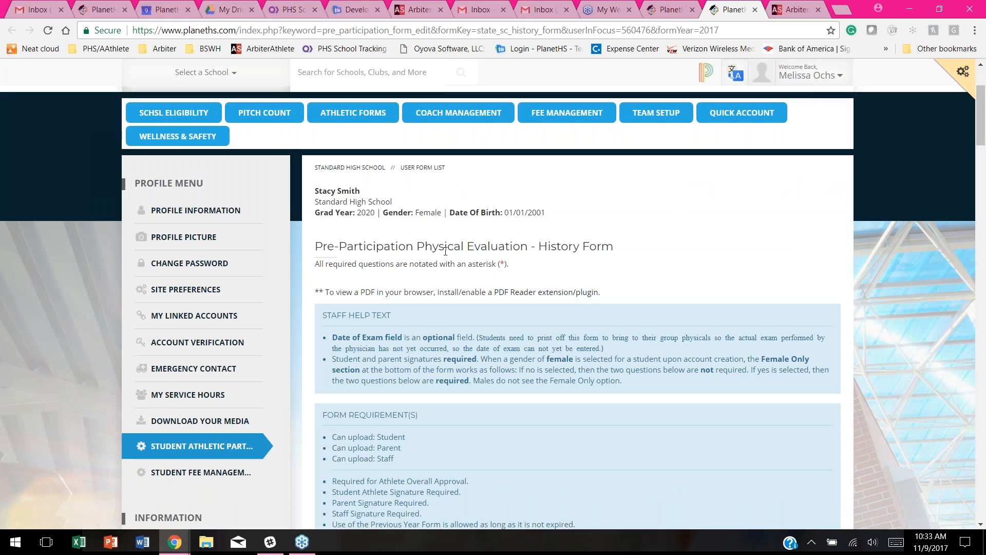
{"action": "scroll", "coordinate": [636, 238], "scroll_direction": "down", "scroll_amount": 1}
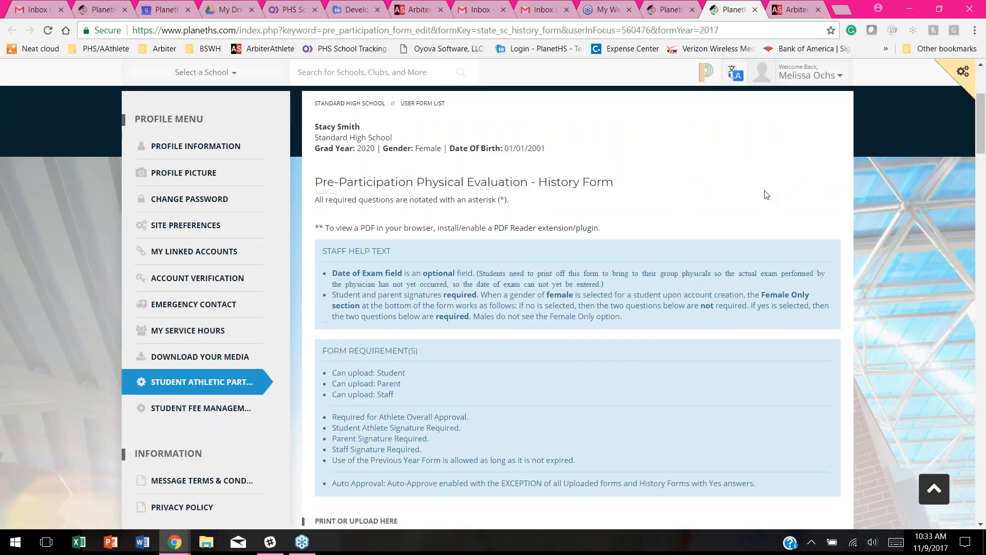
{"action": "scroll", "coordinate": [767, 194], "scroll_direction": "down", "scroll_amount": 6}
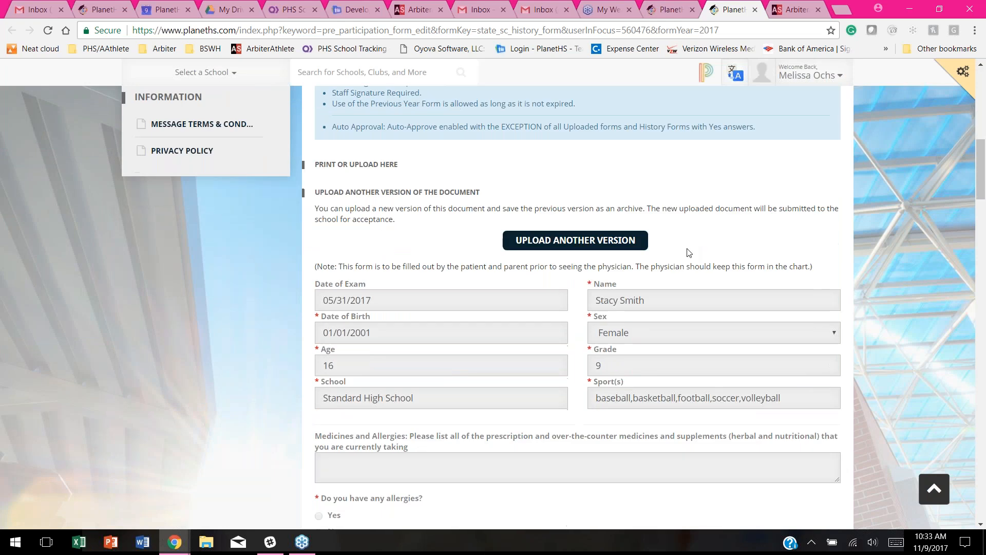
{"action": "scroll", "coordinate": [689, 252], "scroll_direction": "down", "scroll_amount": 10}
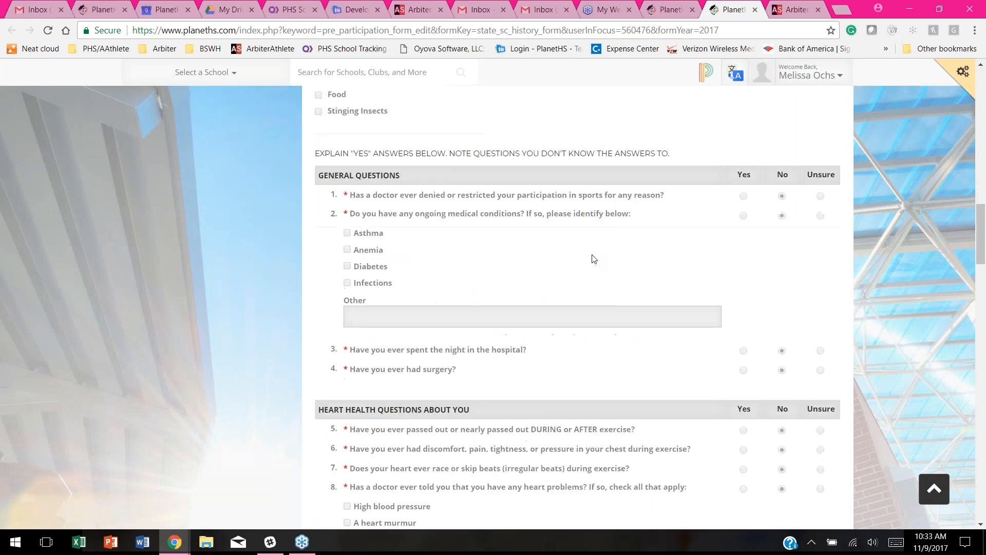
{"action": "scroll", "coordinate": [778, 213], "scroll_direction": "down", "scroll_amount": 2}
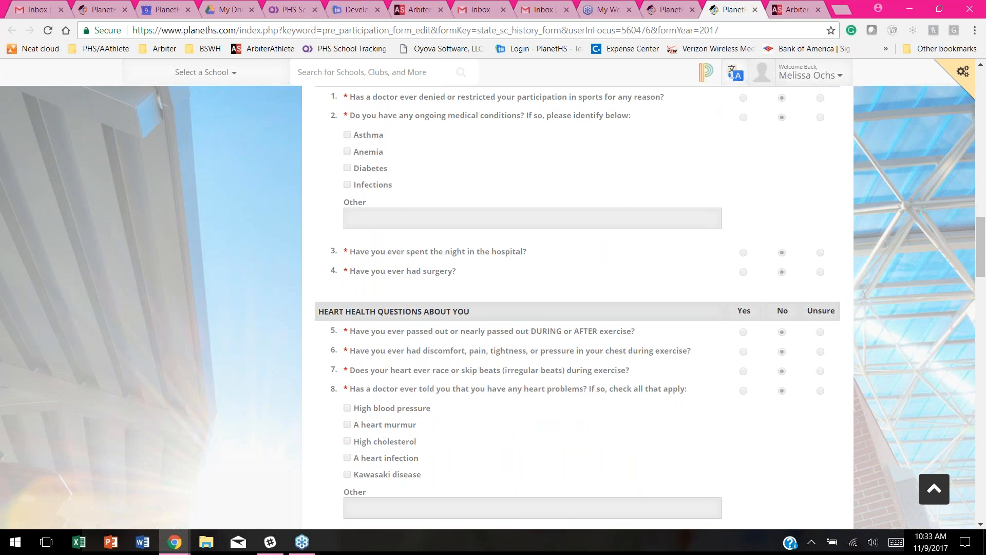
{"action": "left_click", "coordinate": [663, 10]}
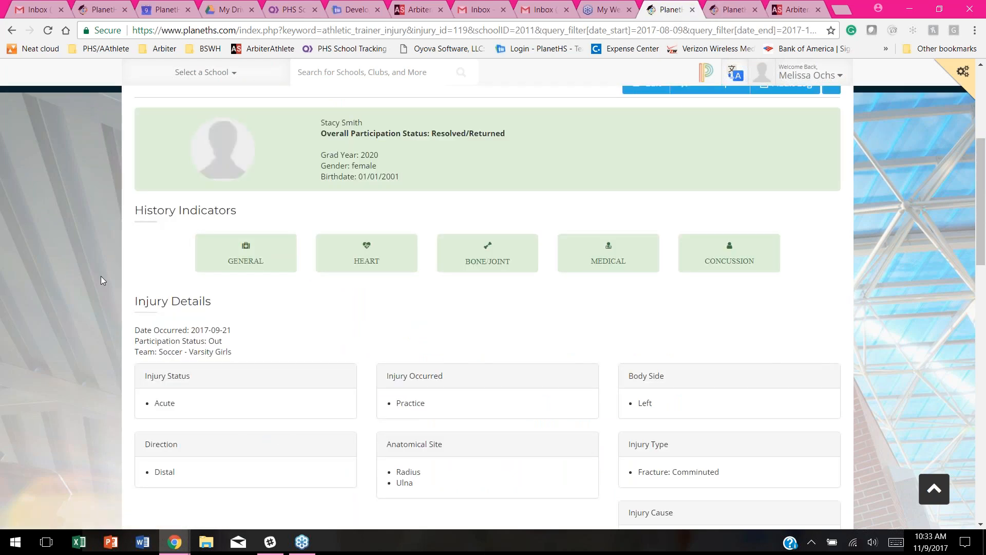
Step: Scroll through Initial Treatment and the Notes, including the 09/30/2017 plate and 8 screws entry
{"action": "scroll", "coordinate": [94, 275], "scroll_direction": "down", "scroll_amount": 1}
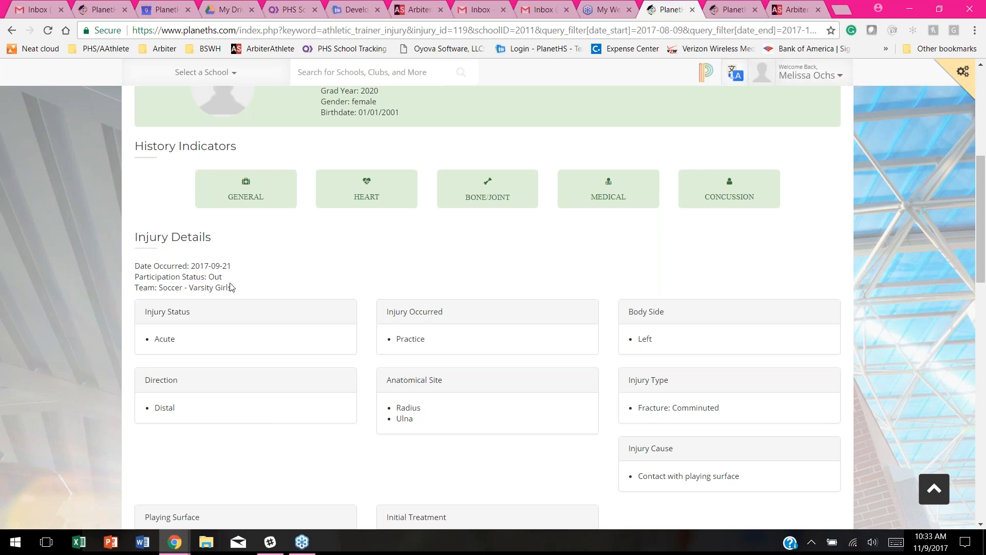
{"action": "scroll", "coordinate": [141, 253], "scroll_direction": "down", "scroll_amount": 1}
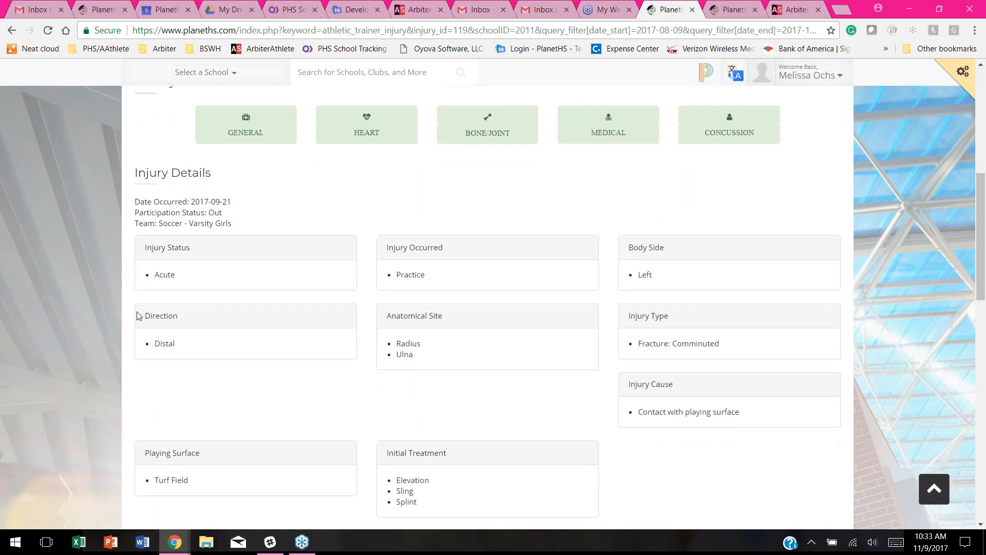
{"action": "scroll", "coordinate": [223, 258], "scroll_direction": "down", "scroll_amount": 2}
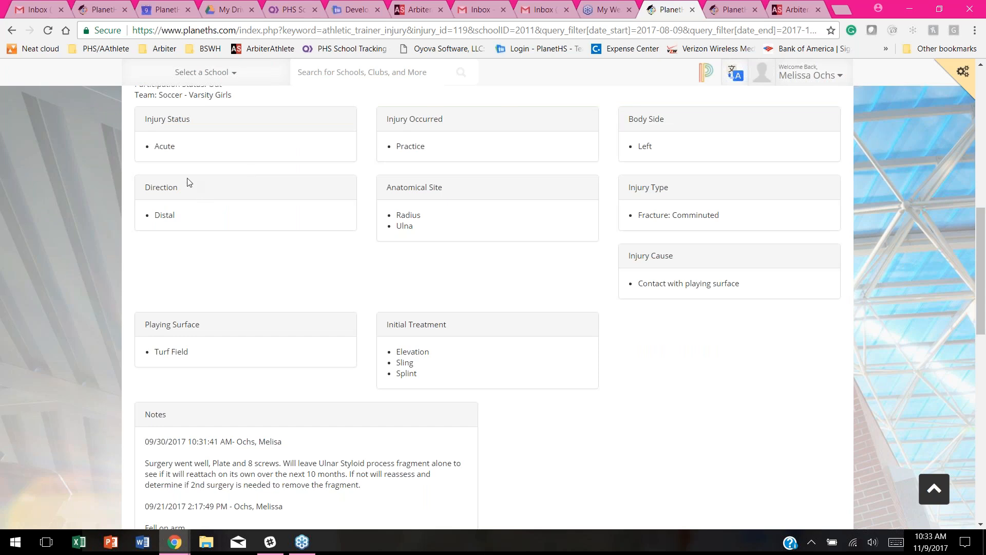
{"action": "scroll", "coordinate": [136, 196], "scroll_direction": "down", "scroll_amount": 1}
{"action": "scroll", "coordinate": [136, 196], "scroll_direction": "down", "scroll_amount": 1}
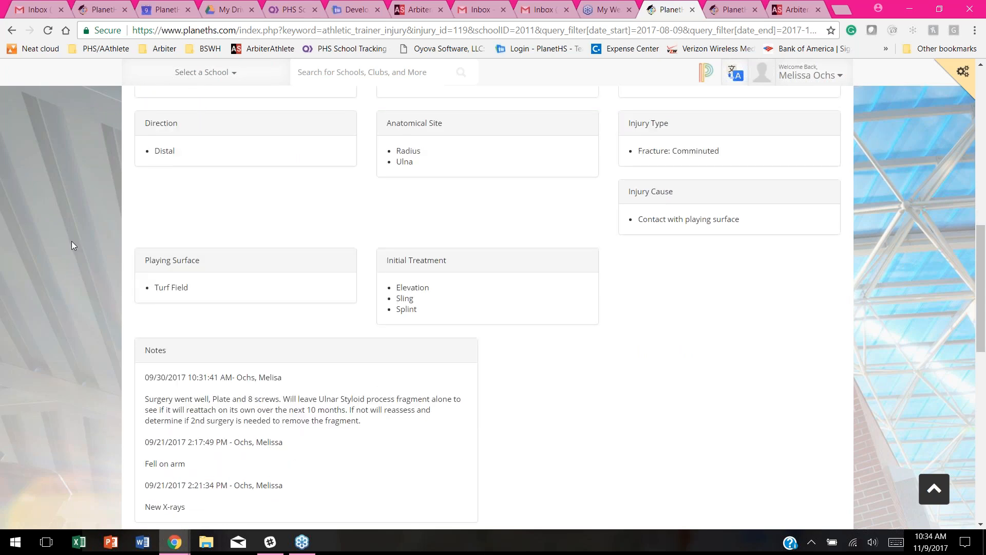
{"action": "scroll", "coordinate": [72, 241], "scroll_direction": "down", "scroll_amount": 2}
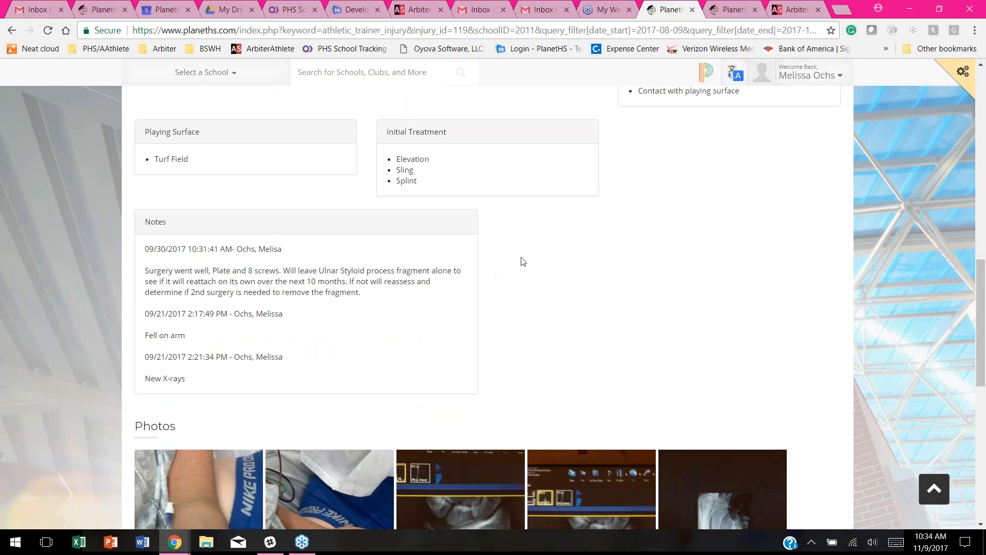
{"action": "scroll", "coordinate": [667, 180], "scroll_direction": "down", "scroll_amount": 4}
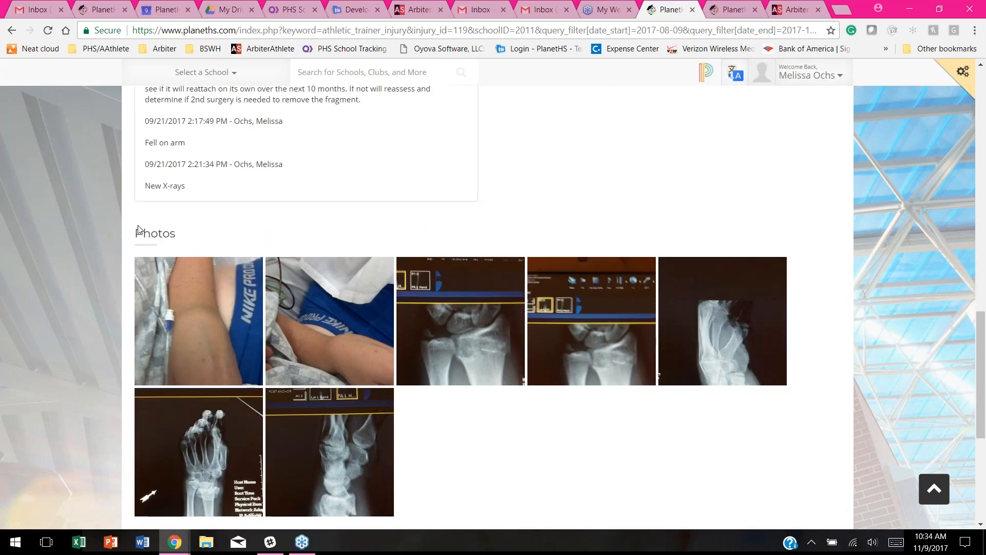
{"action": "scroll", "coordinate": [107, 343], "scroll_direction": "down", "scroll_amount": 1}
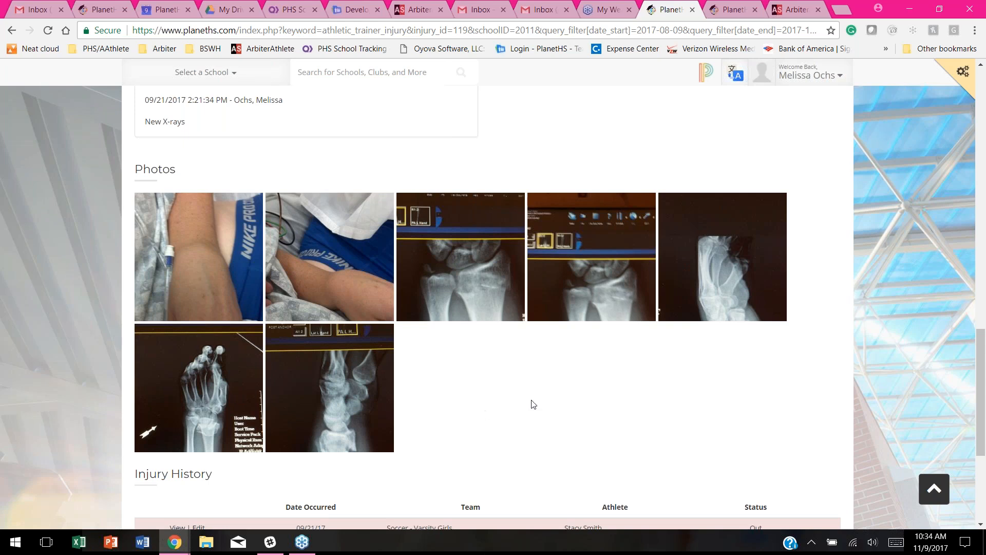
{"action": "scroll", "coordinate": [481, 347], "scroll_direction": "down", "scroll_amount": 3}
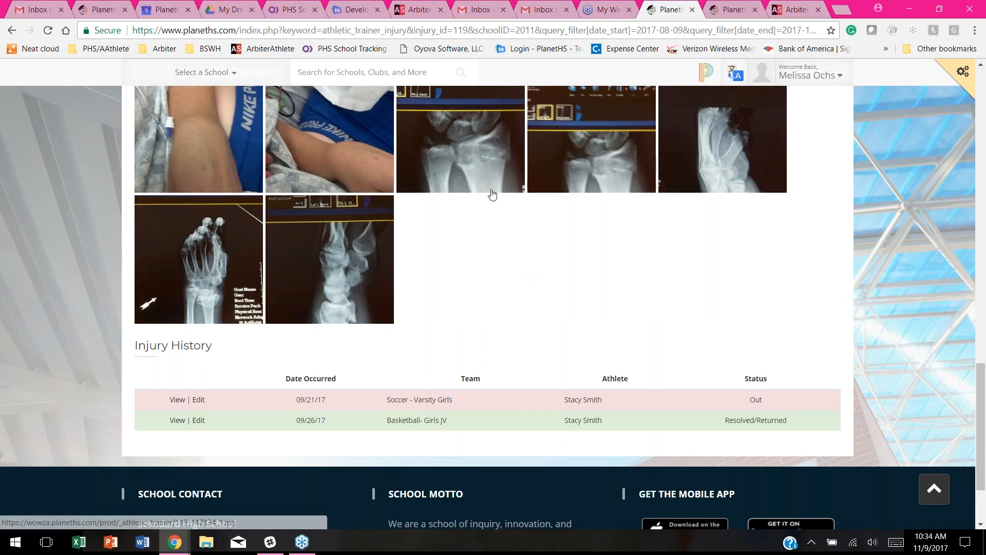
{"action": "scroll", "coordinate": [517, 293], "scroll_direction": "up", "scroll_amount": 1}
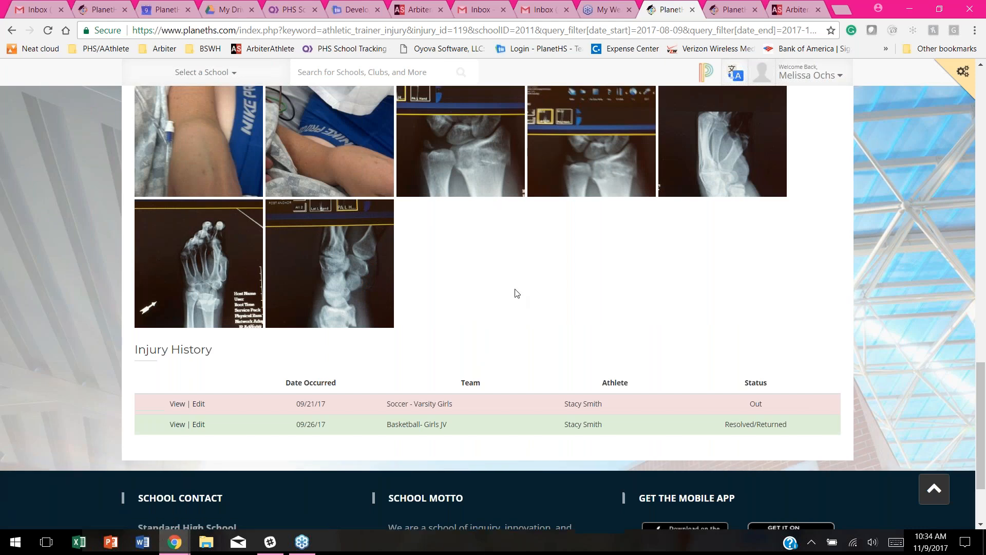
{"action": "scroll", "coordinate": [517, 293], "scroll_direction": "up", "scroll_amount": 15}
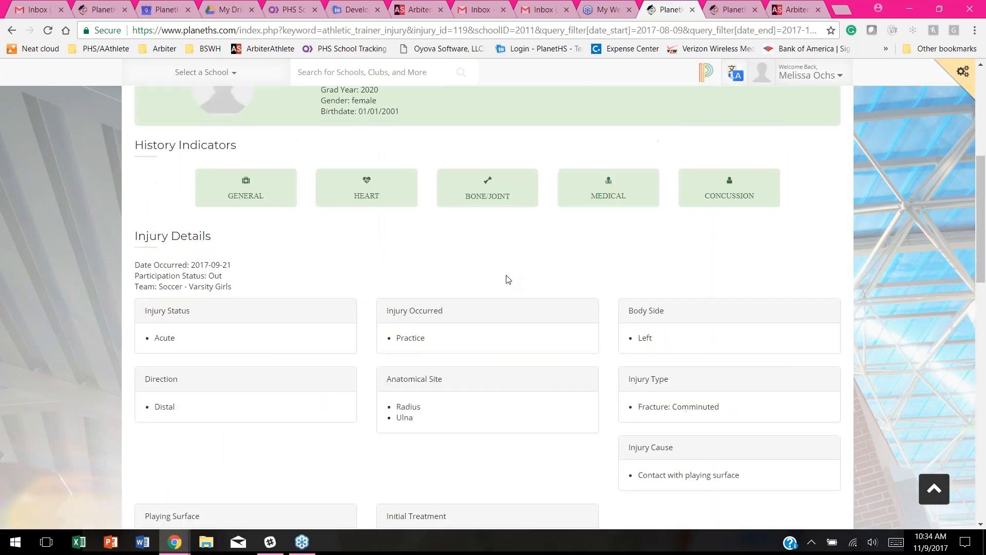
{"action": "scroll", "coordinate": [508, 279], "scroll_direction": "down", "scroll_amount": 15}
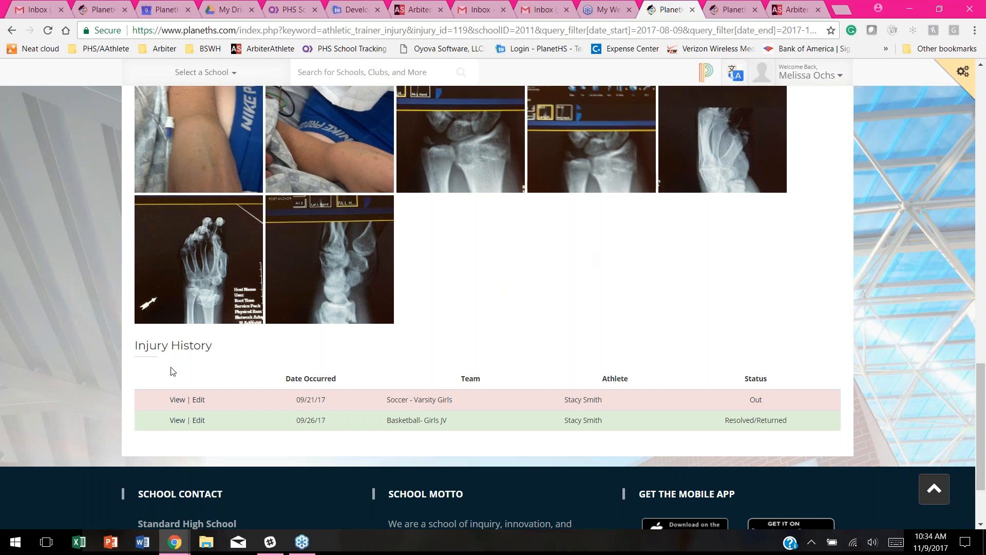
{"action": "scroll", "coordinate": [115, 329], "scroll_direction": "down", "scroll_amount": 1}
{"action": "scroll", "coordinate": [116, 329], "scroll_direction": "down", "scroll_amount": 1}
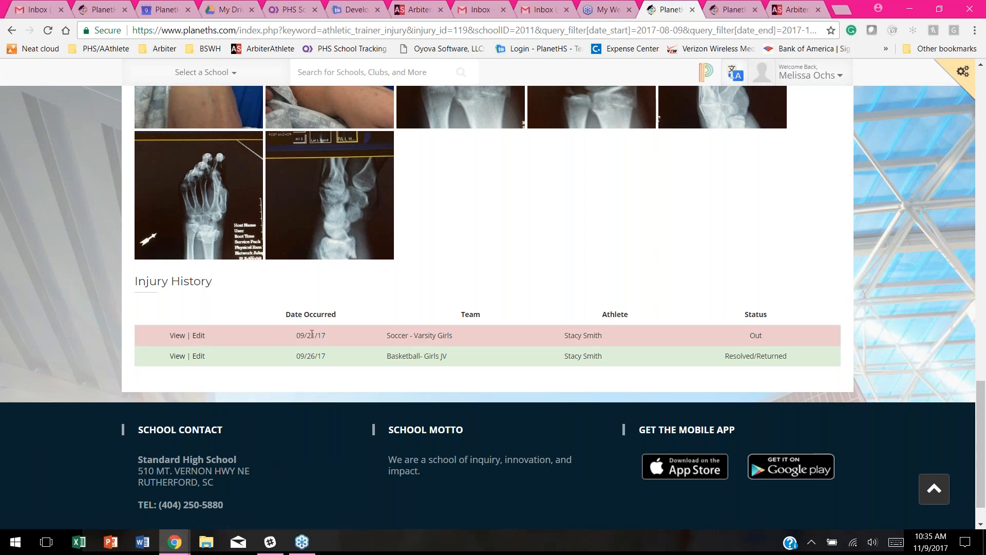
{"action": "left_click", "coordinate": [198, 336]}
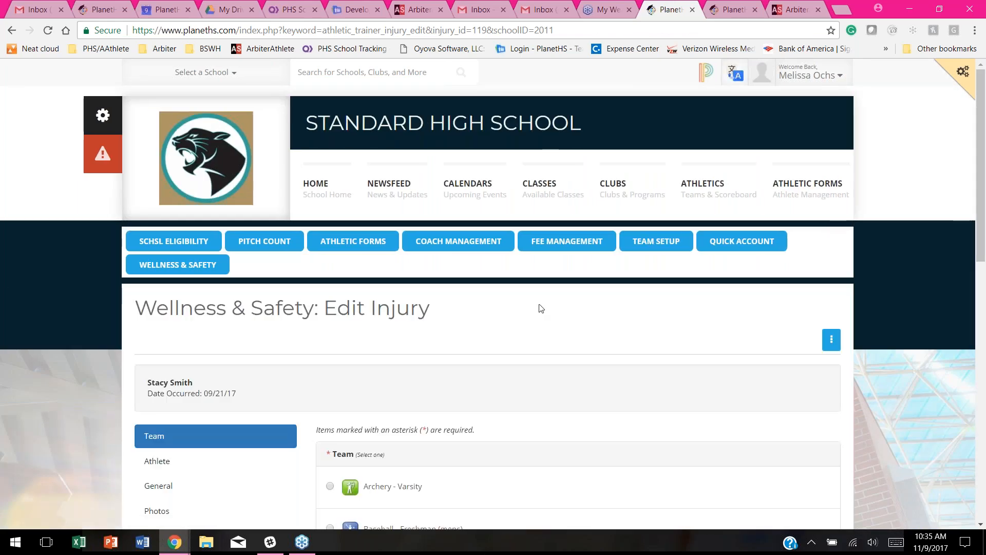
Step: Show the 09/21/17 injury's General details, with its Out status and surgery notes
{"action": "scroll", "coordinate": [541, 307], "scroll_direction": "down", "scroll_amount": 1}
{"action": "scroll", "coordinate": [540, 307], "scroll_direction": "down", "scroll_amount": 3}
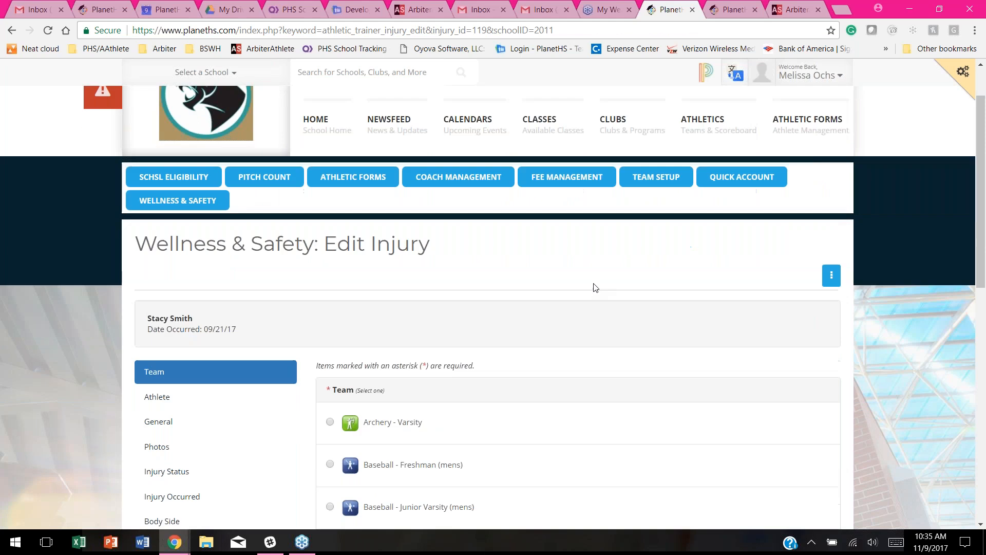
{"action": "left_click", "coordinate": [159, 358]}
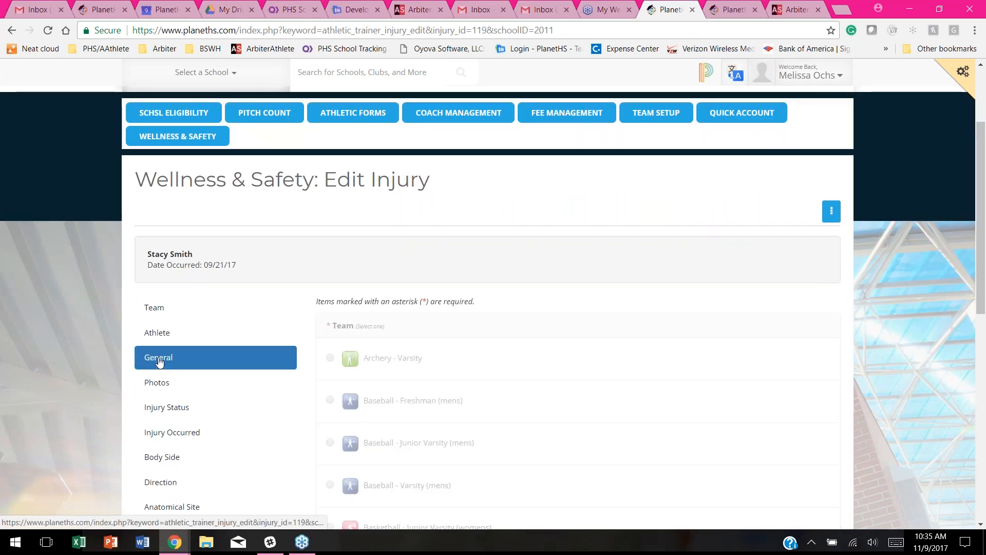
{"action": "scroll", "coordinate": [691, 305], "scroll_direction": "down", "scroll_amount": 5}
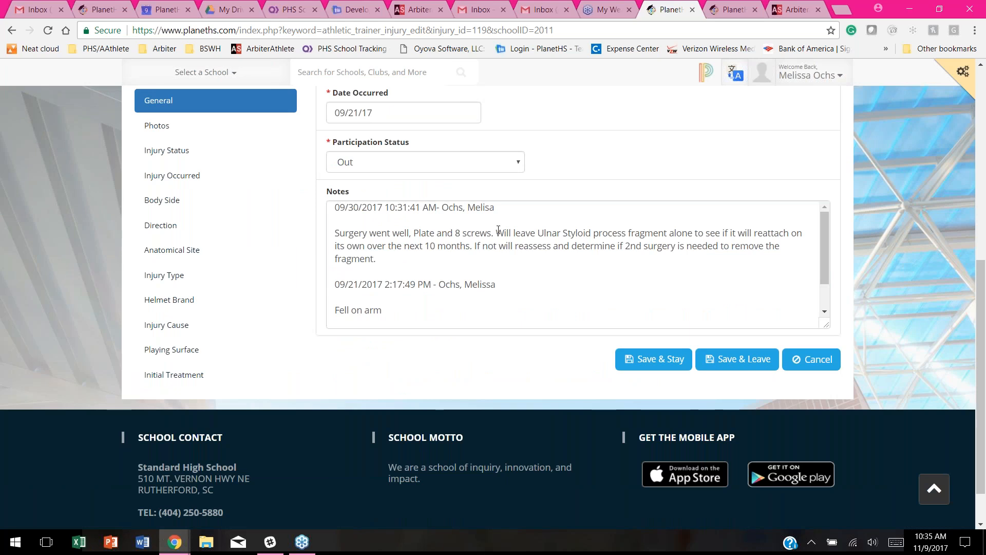
Step: Open the injury's Photos and dismiss the file chooser without uploading anything
{"action": "left_click", "coordinate": [155, 131]}
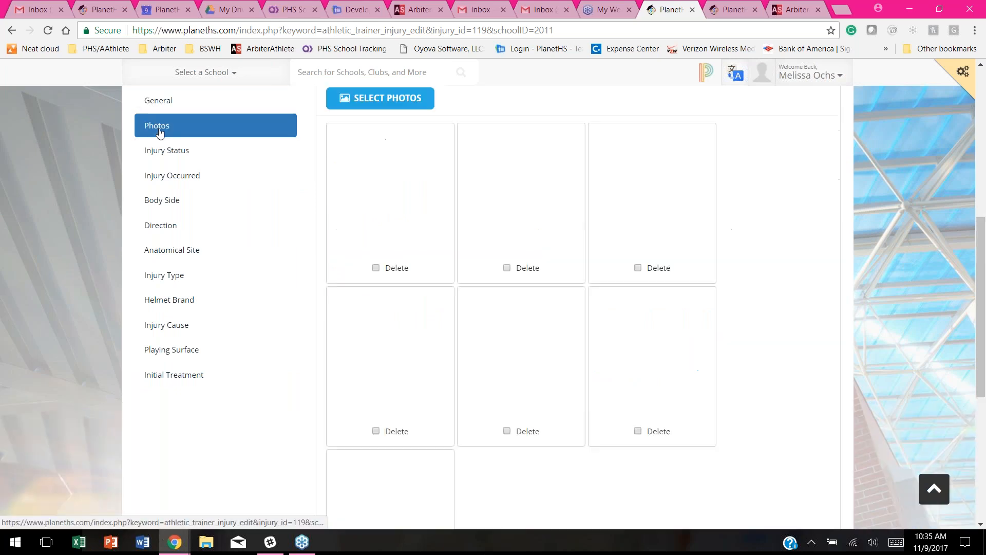
{"action": "scroll", "coordinate": [579, 205], "scroll_direction": "up", "scroll_amount": 4}
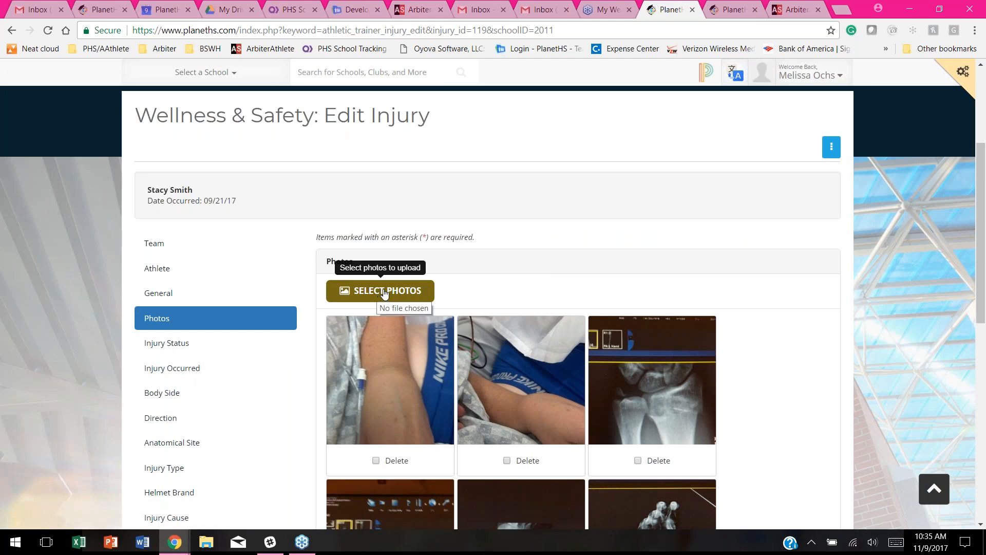
{"action": "left_click", "coordinate": [386, 291]}
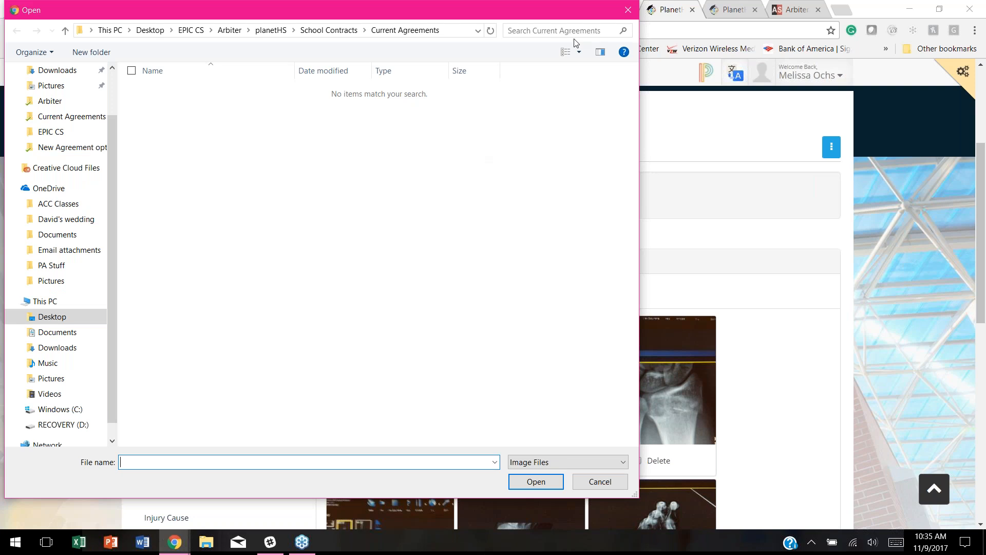
{"action": "left_click", "coordinate": [627, 11]}
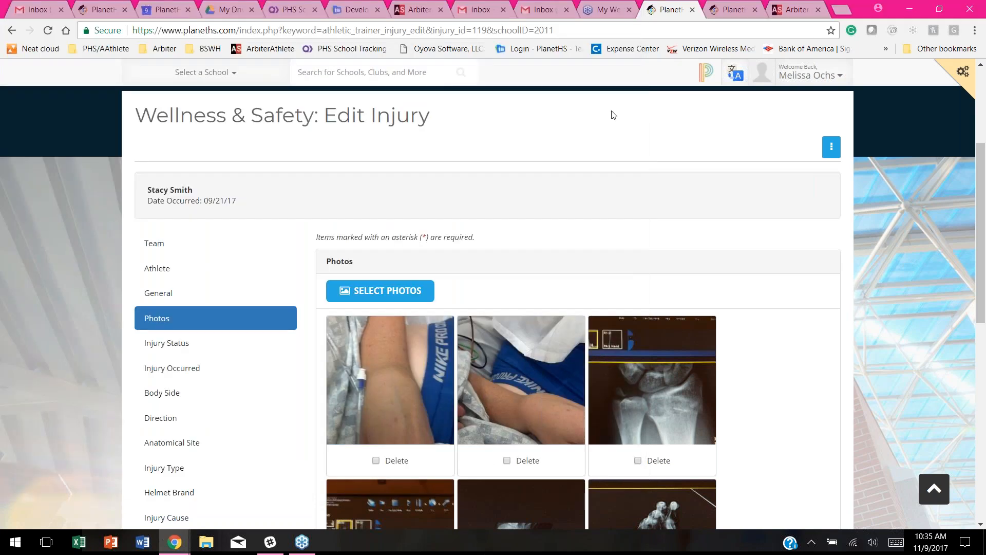
Step: Look through the attached photos and X-rays, then cancel the edit back to the Injuries list
{"action": "scroll", "coordinate": [635, 160], "scroll_direction": "down", "scroll_amount": 4}
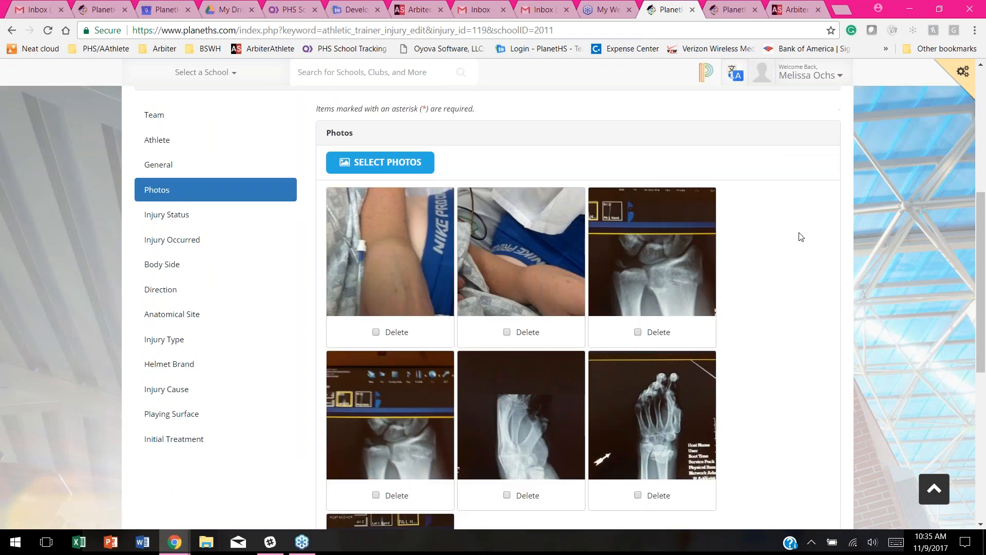
{"action": "scroll", "coordinate": [802, 232], "scroll_direction": "down", "scroll_amount": 5}
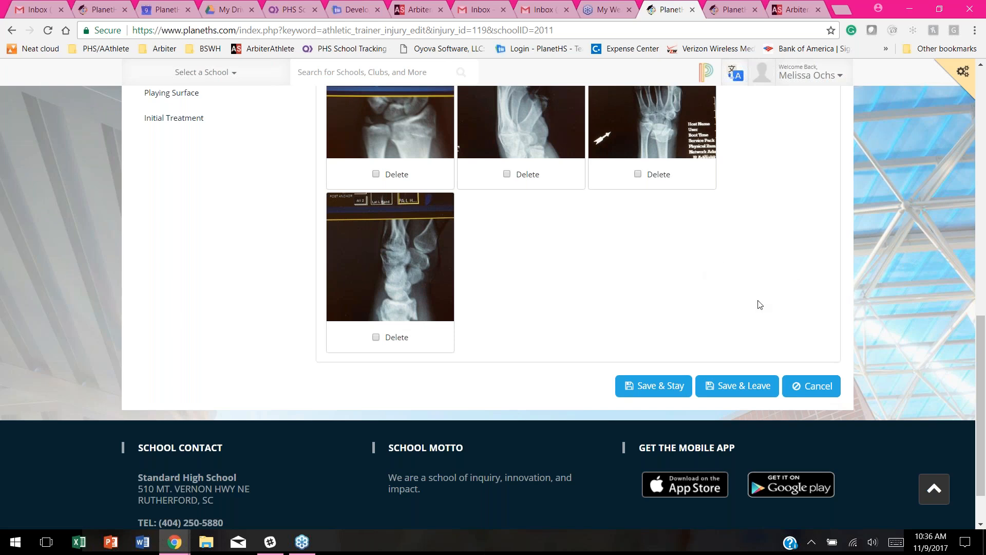
{"action": "left_click", "coordinate": [825, 394]}
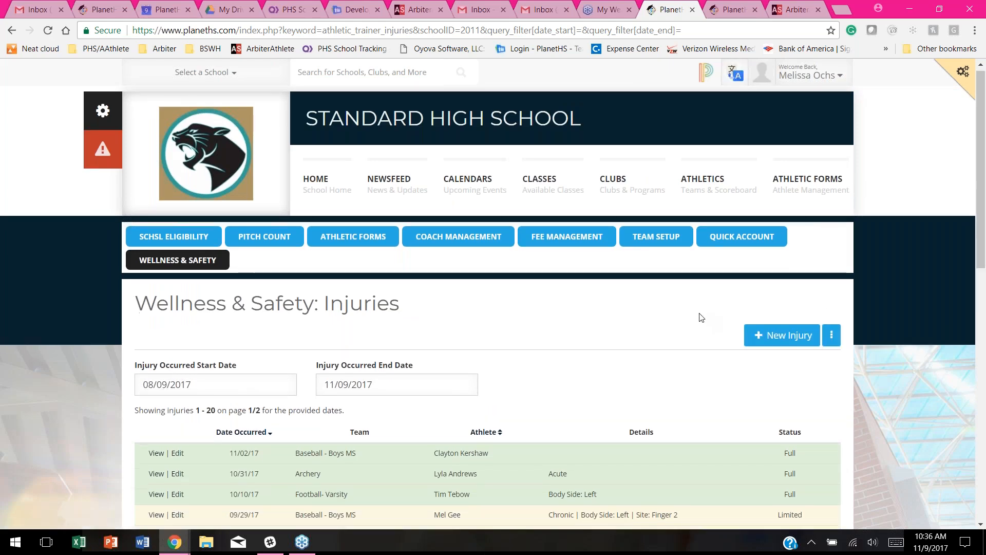
{"action": "scroll", "coordinate": [699, 313], "scroll_direction": "down", "scroll_amount": 1}
Step: Start a new injury and assign it to the Basketball - Varsity (mens) team
{"action": "left_click", "coordinate": [790, 278]}
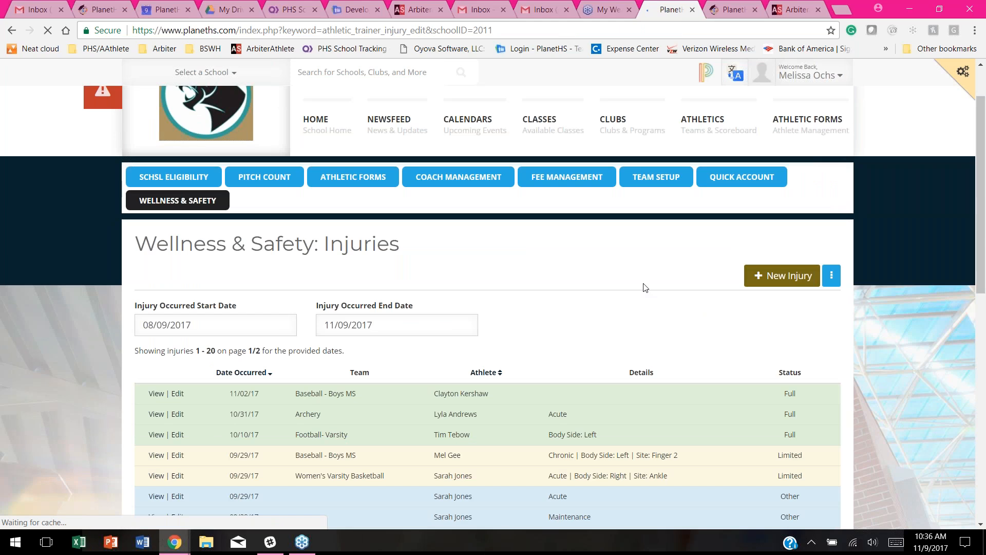
{"action": "scroll", "coordinate": [493, 298], "scroll_direction": "down", "scroll_amount": 1}
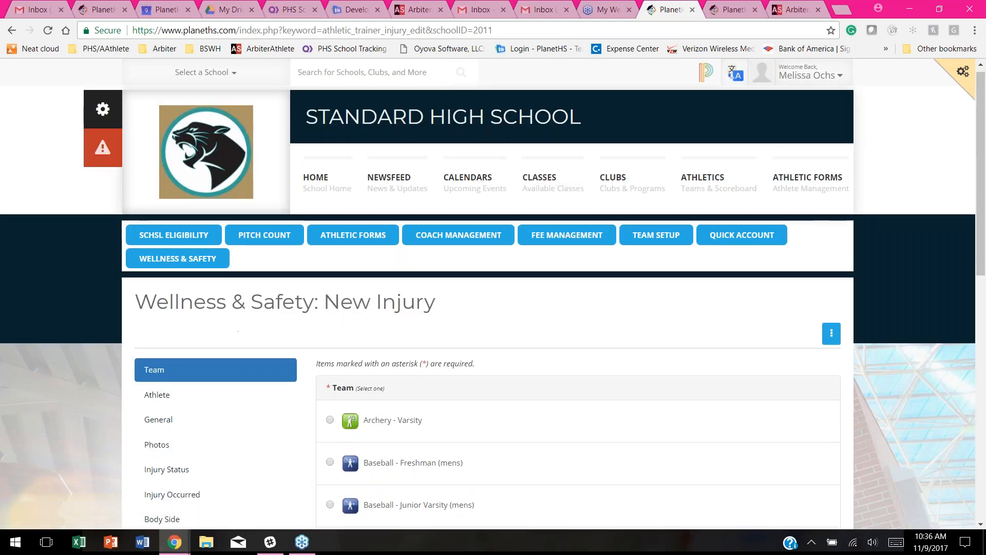
{"action": "scroll", "coordinate": [374, 242], "scroll_direction": "down", "scroll_amount": 2}
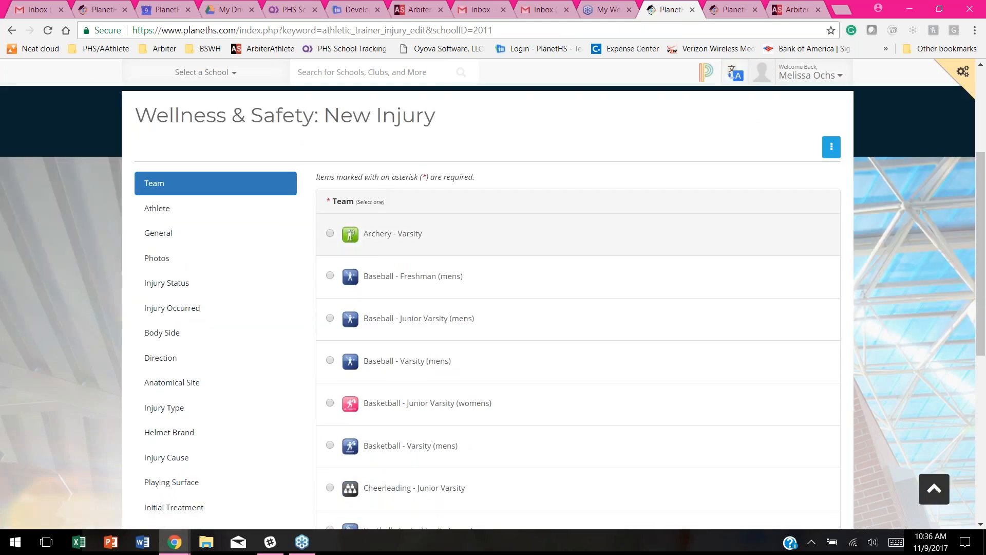
{"action": "scroll", "coordinate": [534, 247], "scroll_direction": "down", "scroll_amount": 1}
{"action": "scroll", "coordinate": [534, 245], "scroll_direction": "down", "scroll_amount": 4}
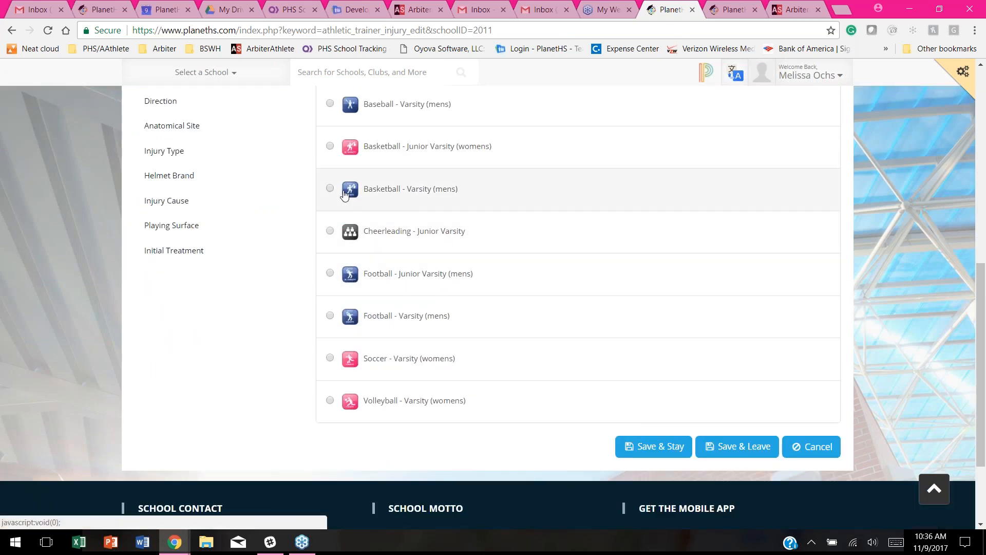
{"action": "left_click", "coordinate": [331, 189]}
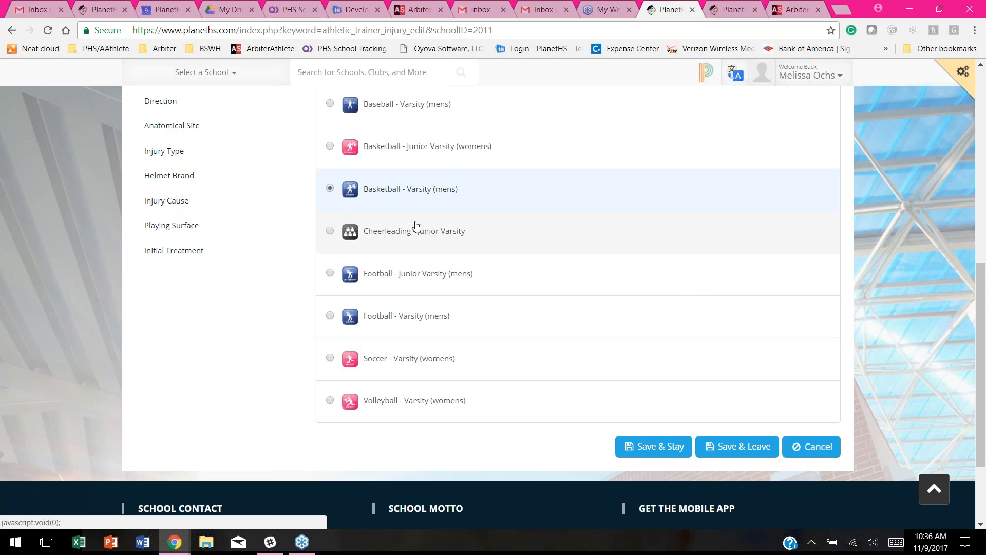
{"action": "scroll", "coordinate": [416, 222], "scroll_direction": "up", "scroll_amount": 1}
{"action": "scroll", "coordinate": [418, 222], "scroll_direction": "up", "scroll_amount": 2}
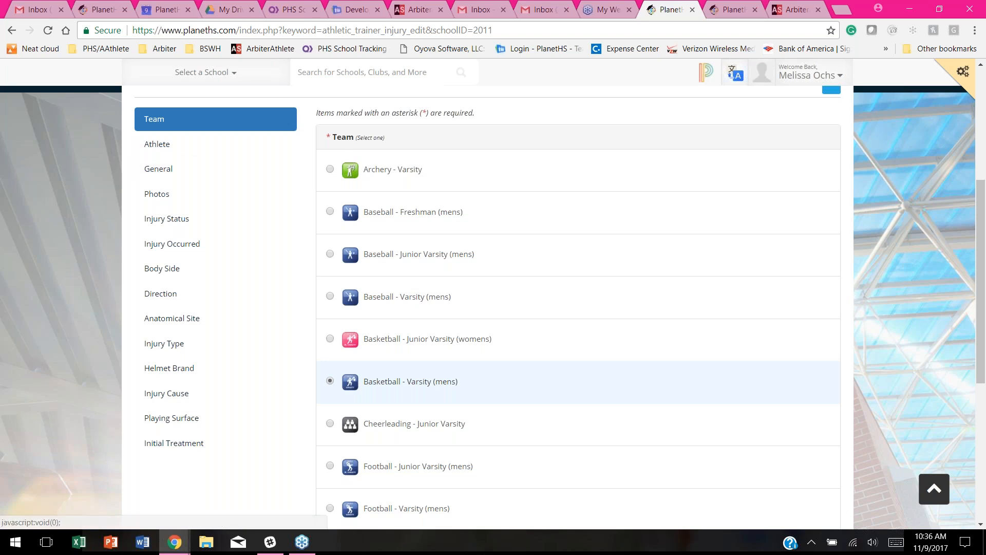
Step: Select the injured athlete from the Basketball - Varsity (mens) roster
{"action": "left_click", "coordinate": [166, 146]}
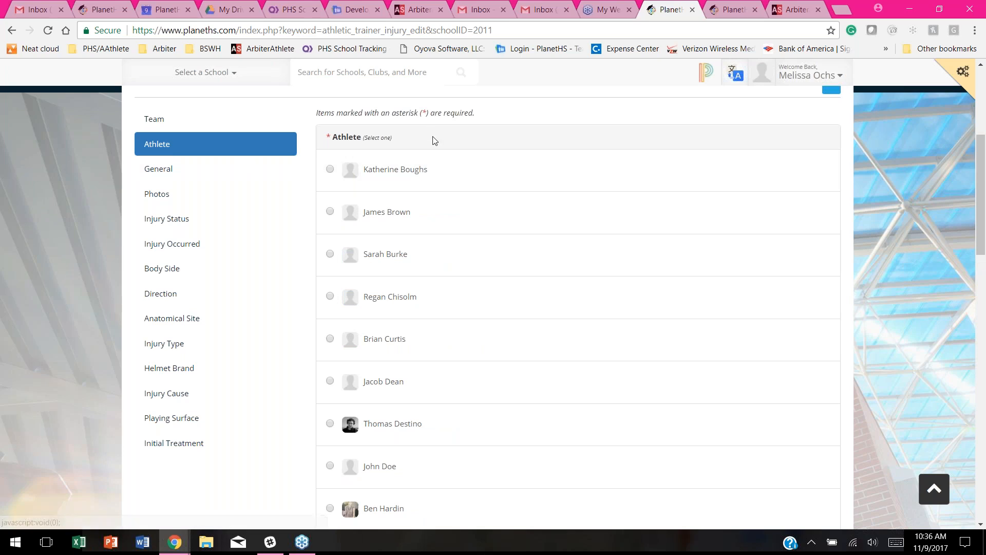
{"action": "scroll", "coordinate": [479, 274], "scroll_direction": "down", "scroll_amount": 6}
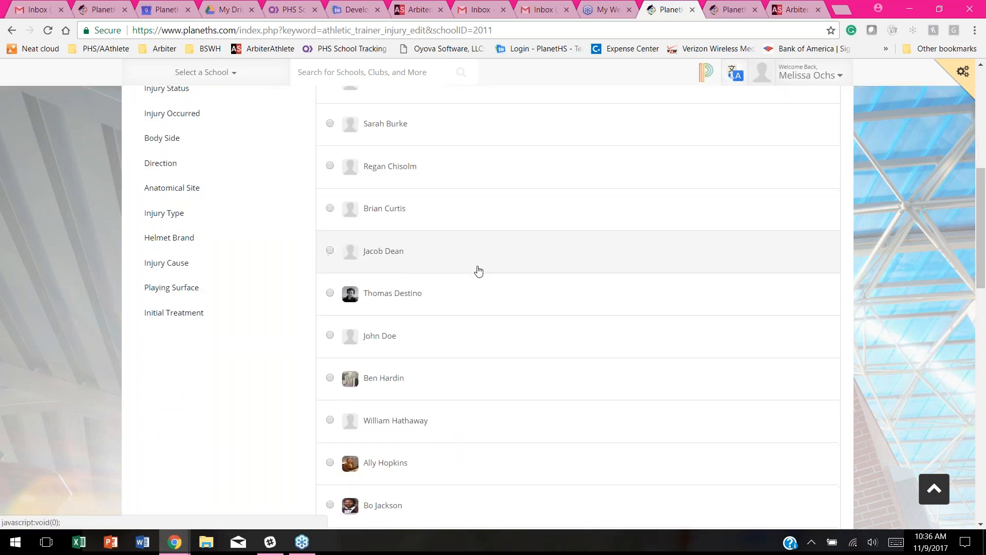
{"action": "left_click", "coordinate": [389, 272]}
{"action": "scroll", "coordinate": [308, 270], "scroll_direction": "up", "scroll_amount": 5}
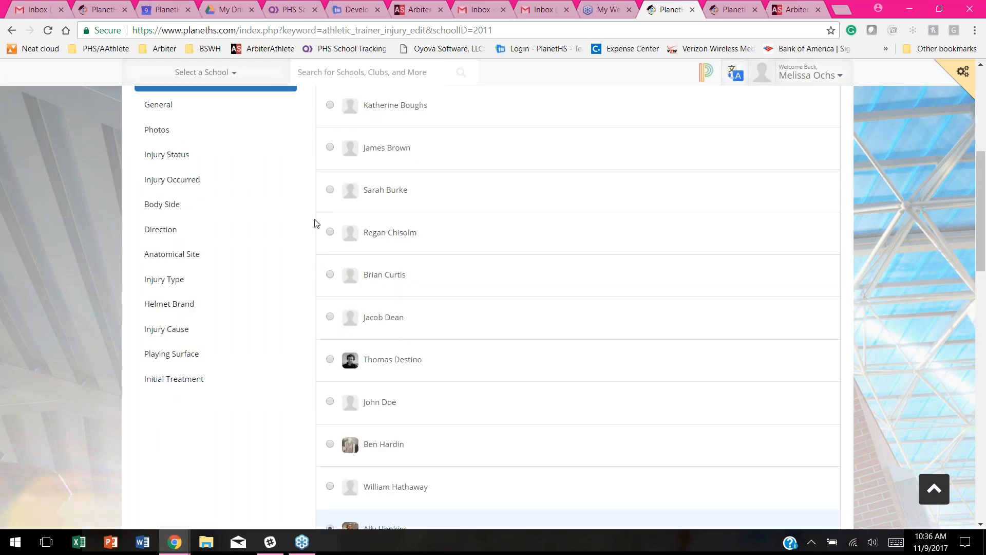
{"action": "scroll", "coordinate": [286, 255], "scroll_direction": "up", "scroll_amount": 4}
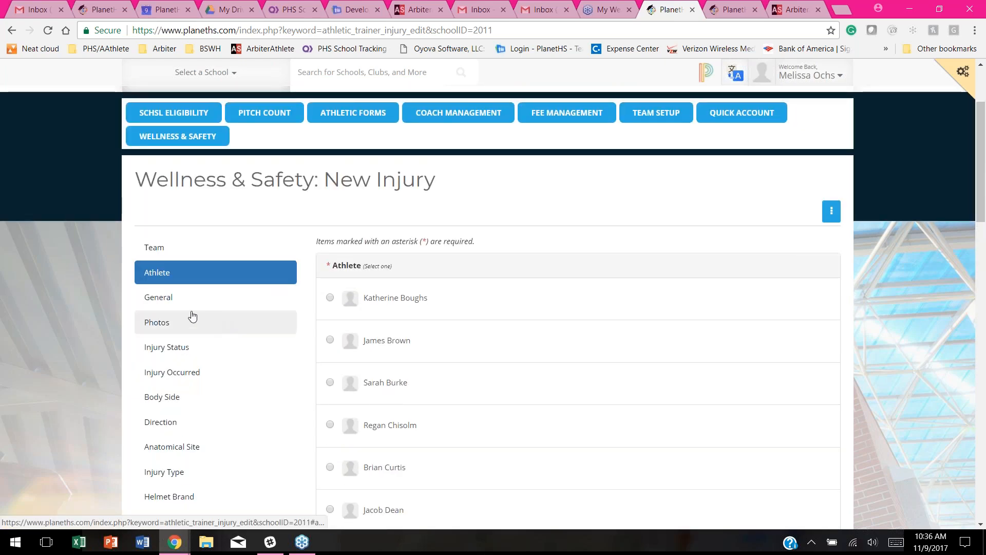
Step: Leave the General date at 11/09/17 and status Full, then show Photos in a detached window
{"action": "left_click", "coordinate": [164, 302]}
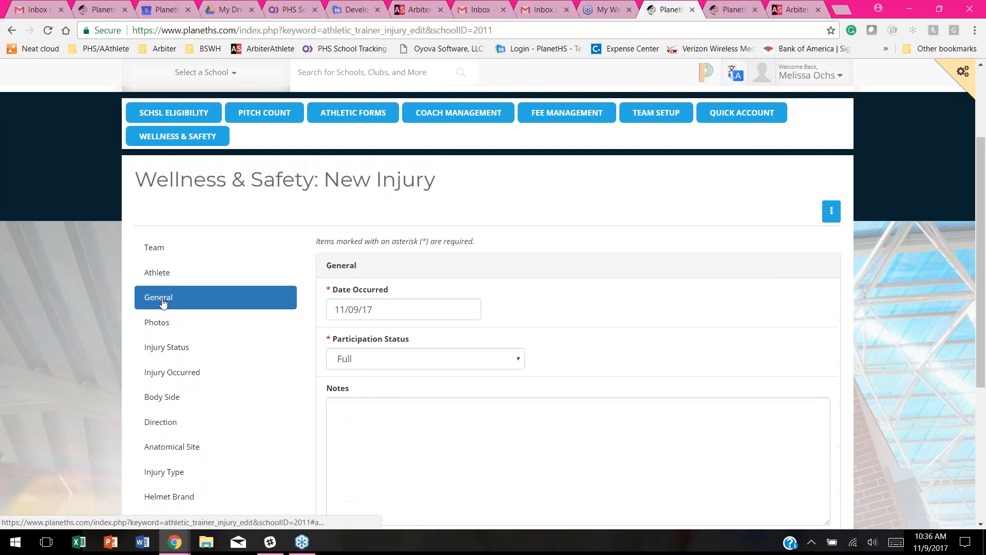
{"action": "scroll", "coordinate": [593, 281], "scroll_direction": "down", "scroll_amount": 3}
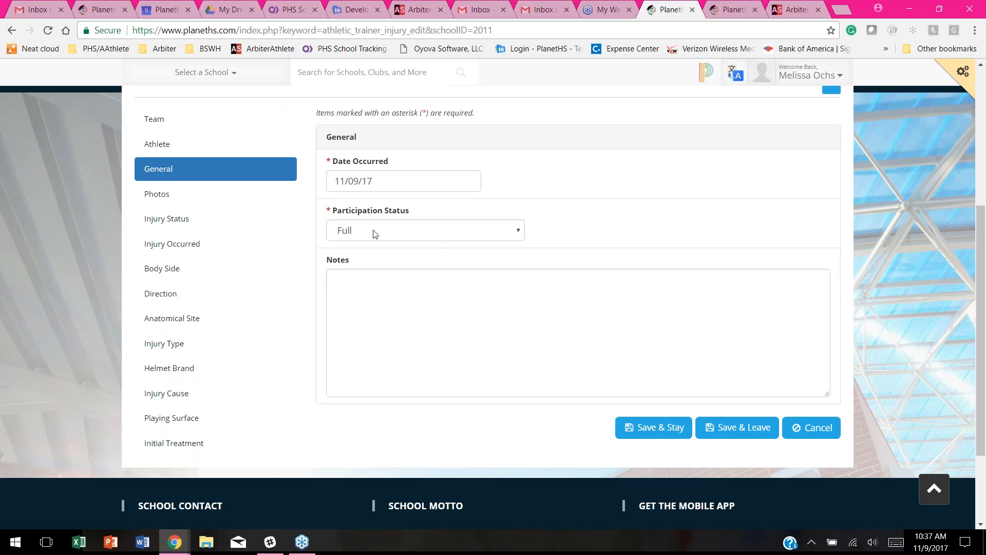
{"action": "left_click", "coordinate": [505, 237]}
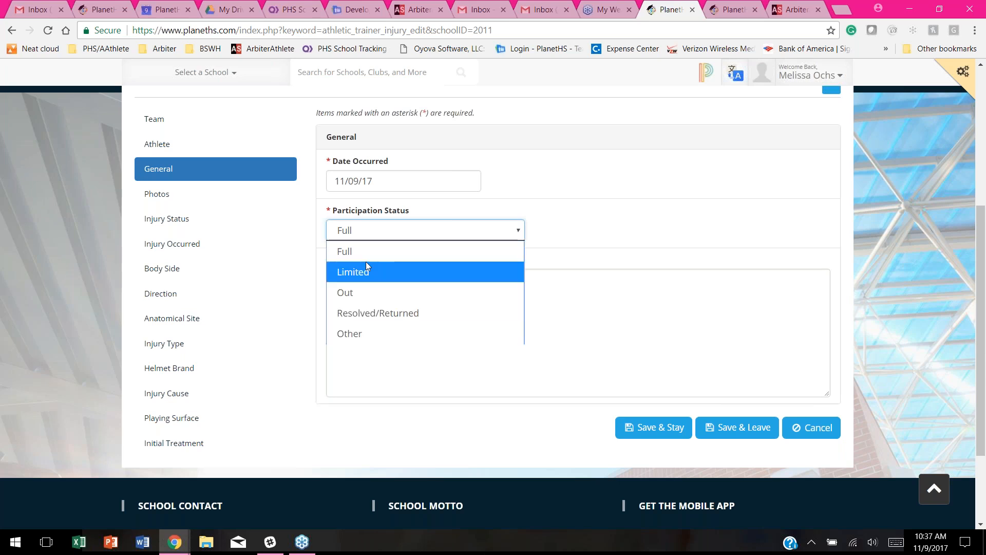
{"action": "left_click", "coordinate": [626, 223]}
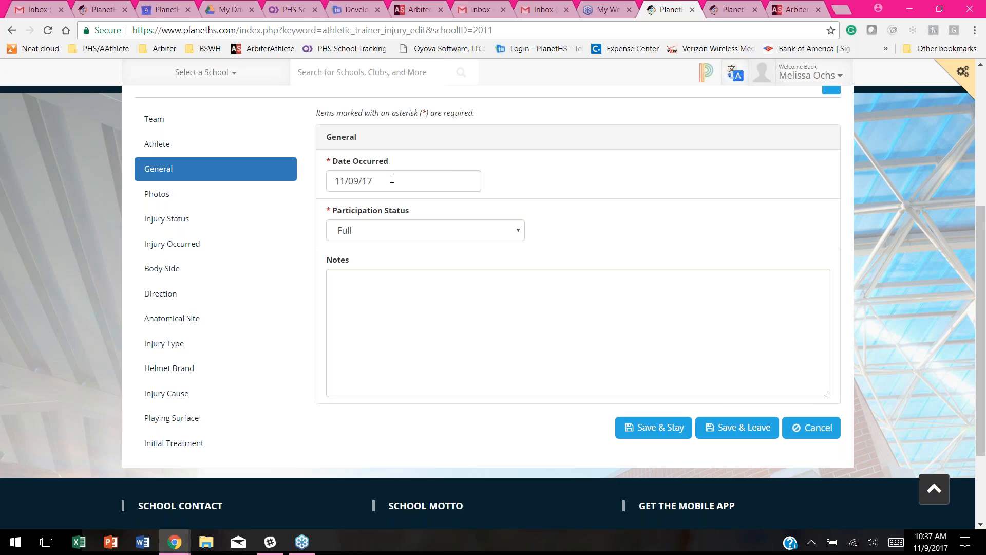
{"action": "left_click", "coordinate": [392, 179]}
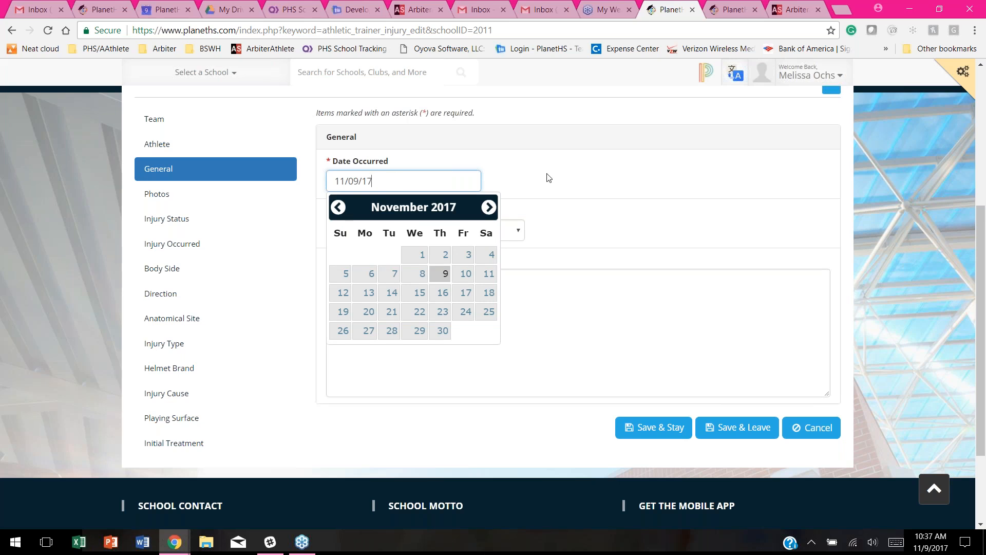
{"action": "left_click", "coordinate": [593, 170]}
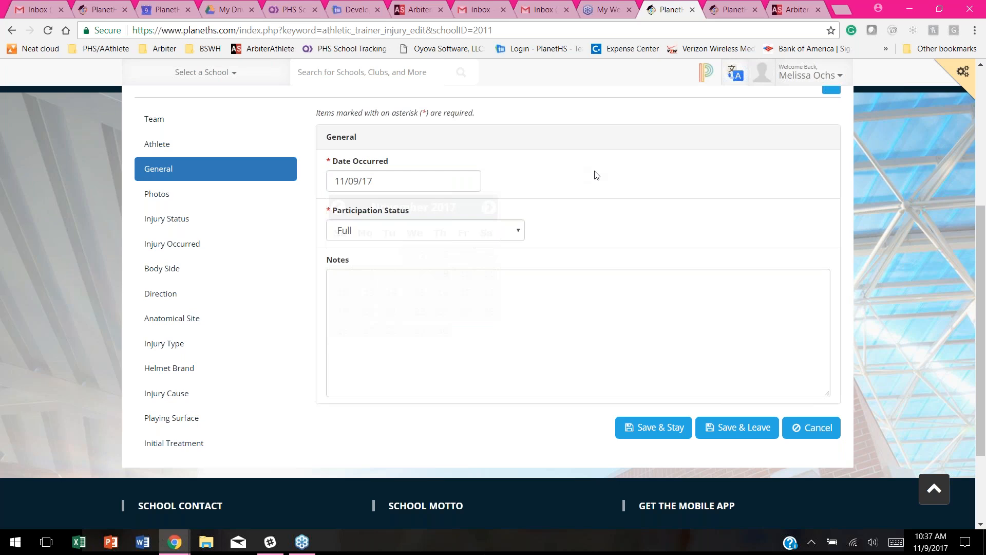
{"action": "left_click", "coordinate": [153, 199]}
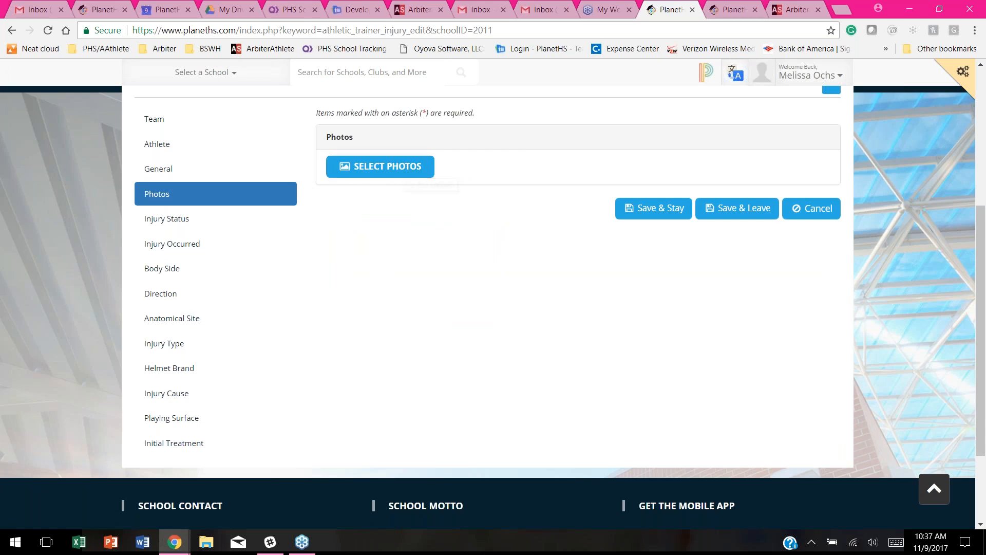
{"action": "left_click_drag", "start_coordinate": [676, 9], "coordinate": [420, 1]}
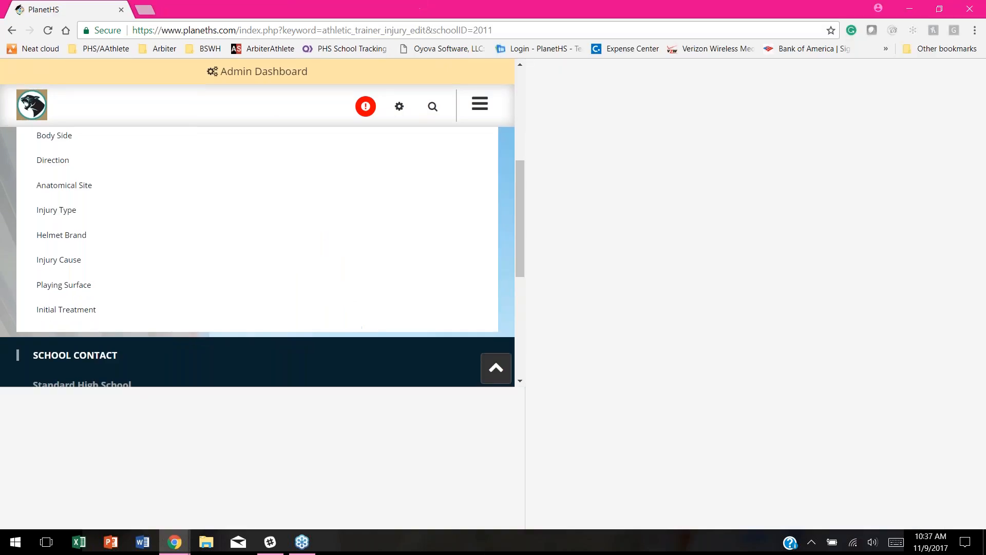
{"action": "left_click", "coordinate": [942, 9]}
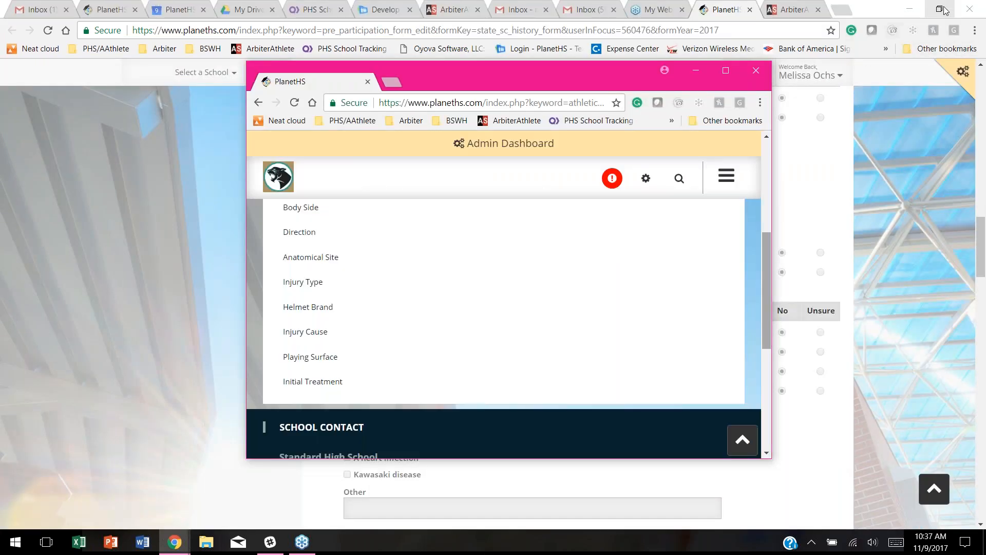
{"action": "left_click", "coordinate": [909, 9]}
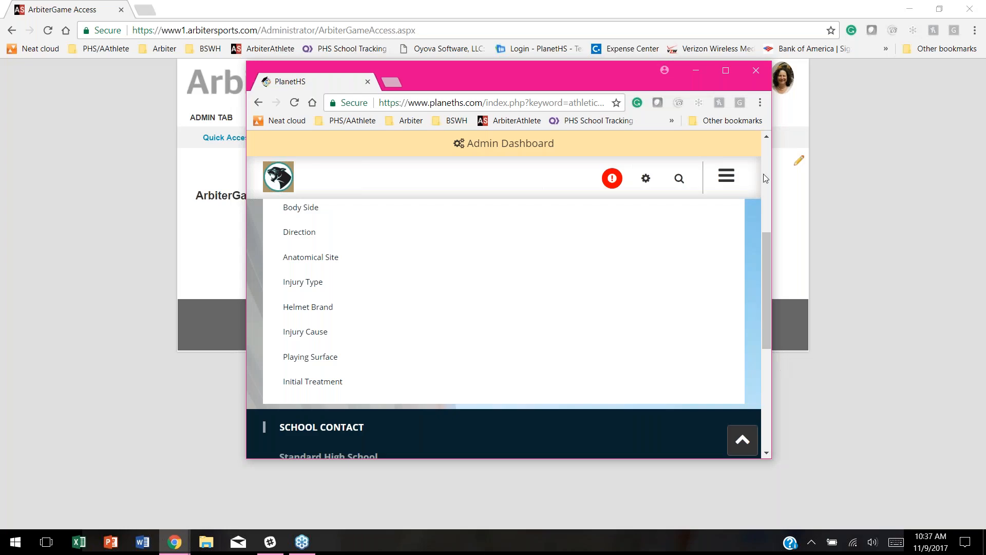
{"action": "left_click", "coordinate": [909, 9]}
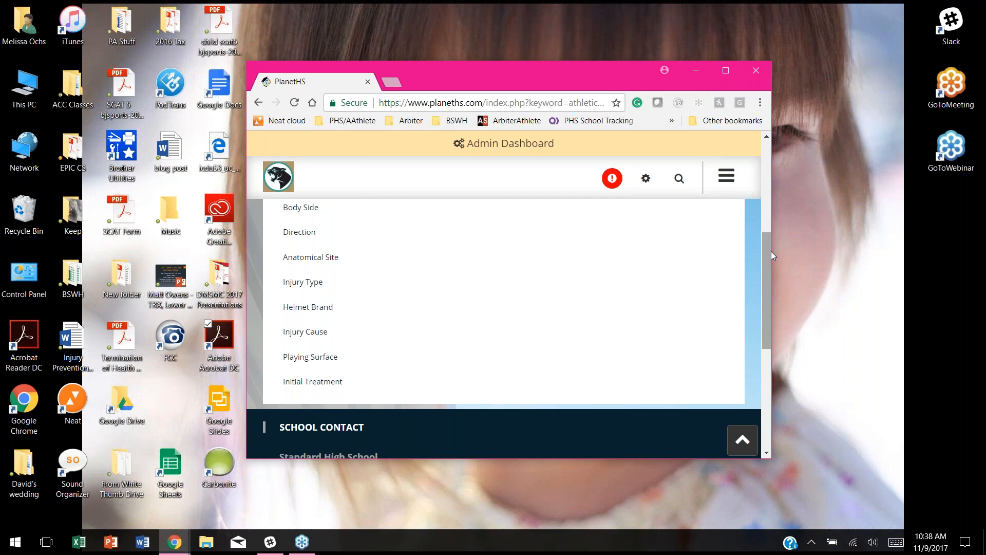
{"action": "left_click_drag", "start_coordinate": [245, 266], "coordinate": [519, 246]}
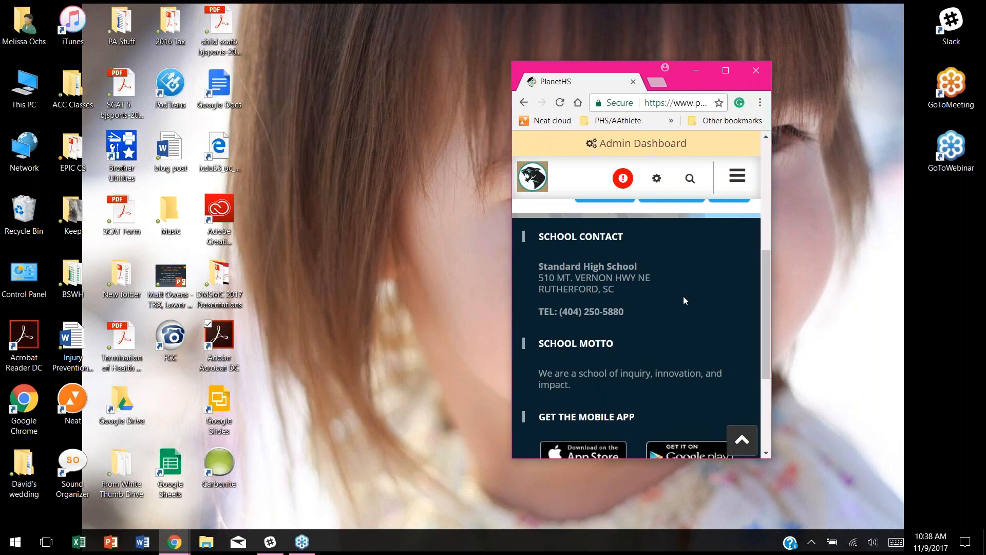
{"action": "scroll", "coordinate": [680, 295], "scroll_direction": "down", "scroll_amount": 3}
{"action": "scroll", "coordinate": [680, 291], "scroll_direction": "up", "scroll_amount": 10}
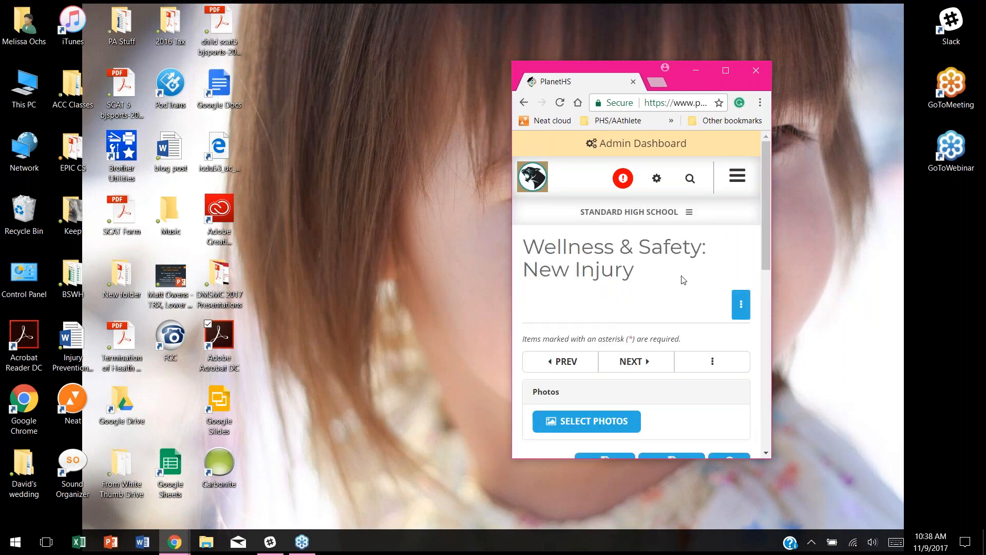
{"action": "scroll", "coordinate": [678, 285], "scroll_direction": "down", "scroll_amount": 2}
{"action": "scroll", "coordinate": [655, 290], "scroll_direction": "up", "scroll_amount": 1}
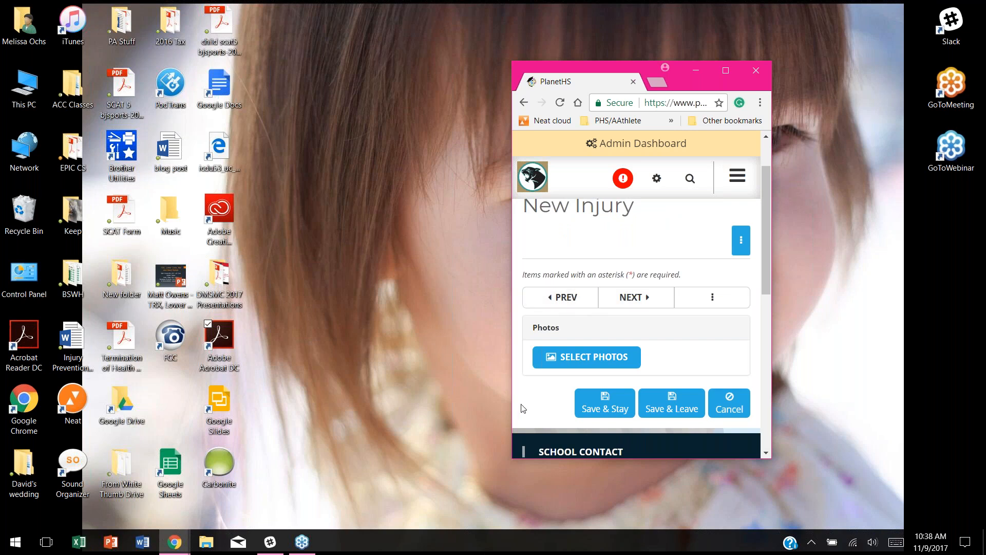
{"action": "left_click", "coordinate": [634, 297]}
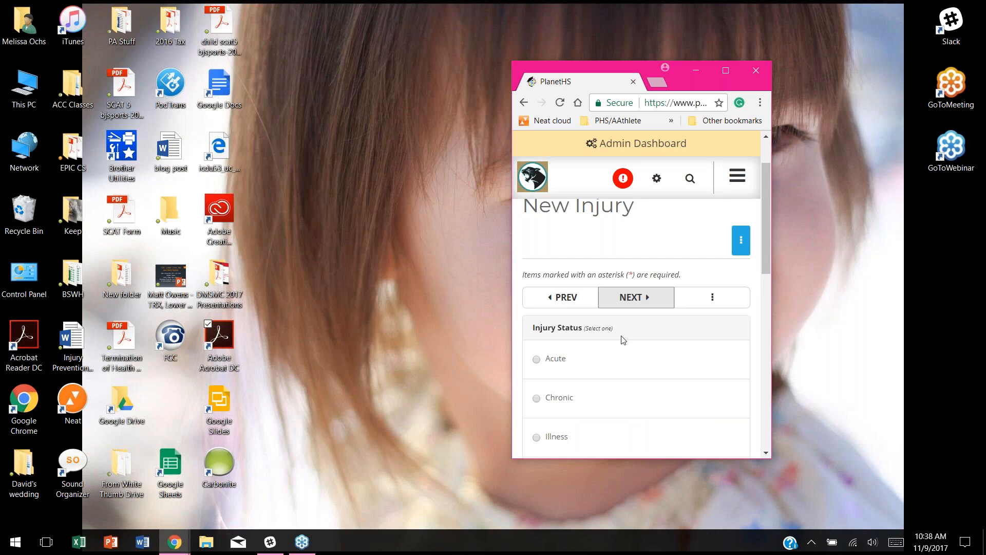
Step: Set the injury status to Maintenance and Injury Occurred to Other
{"action": "scroll", "coordinate": [623, 340], "scroll_direction": "down", "scroll_amount": 1}
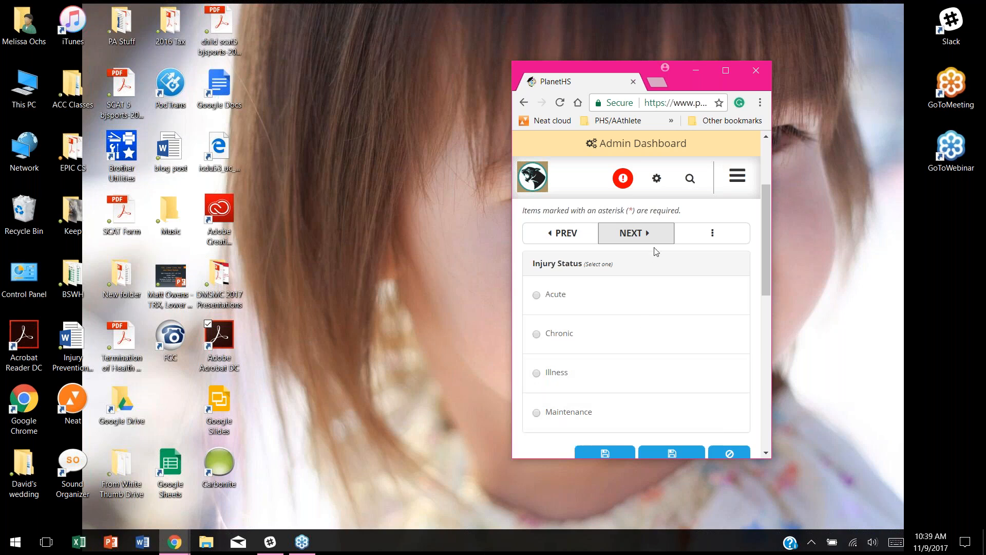
{"action": "left_click", "coordinate": [538, 416]}
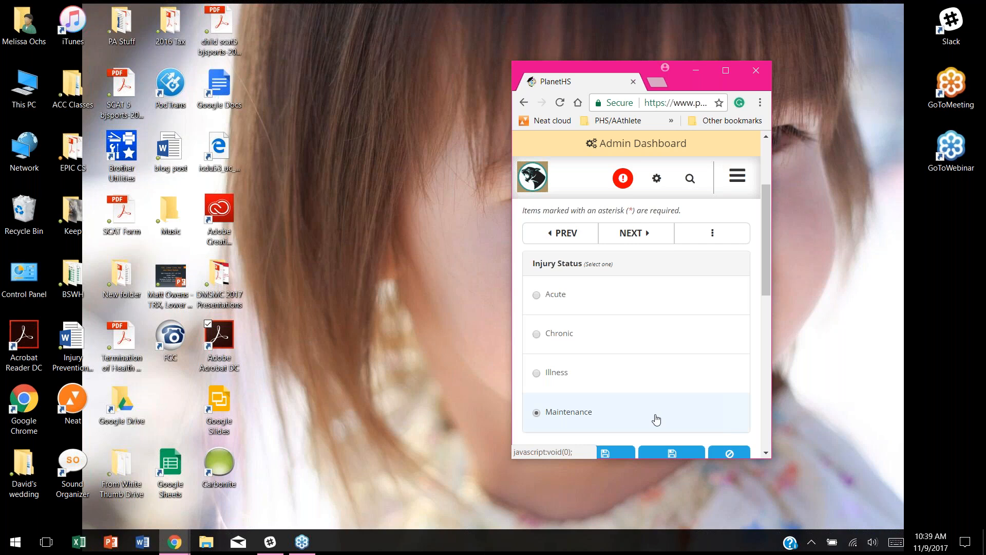
{"action": "left_click", "coordinate": [633, 234]}
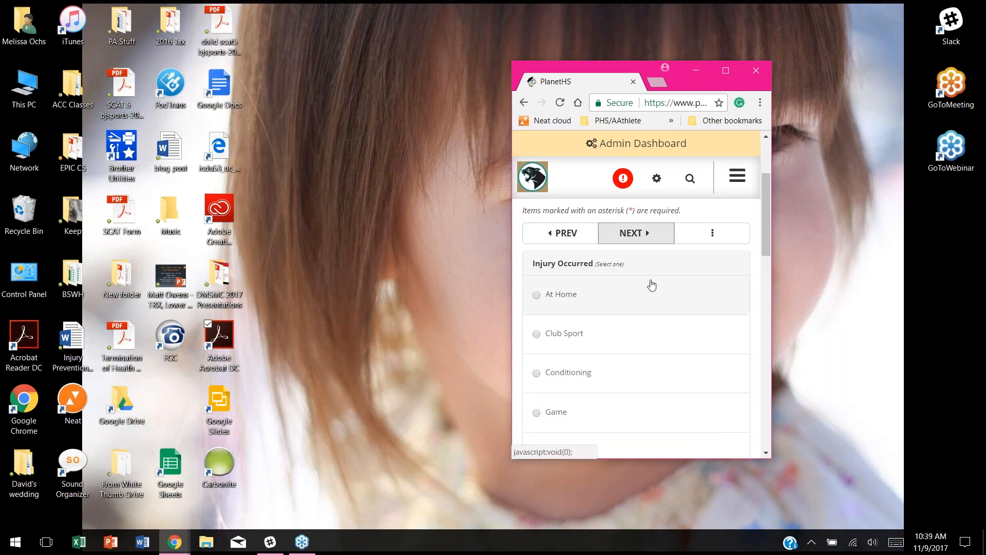
{"action": "scroll", "coordinate": [619, 314], "scroll_direction": "down", "scroll_amount": 1}
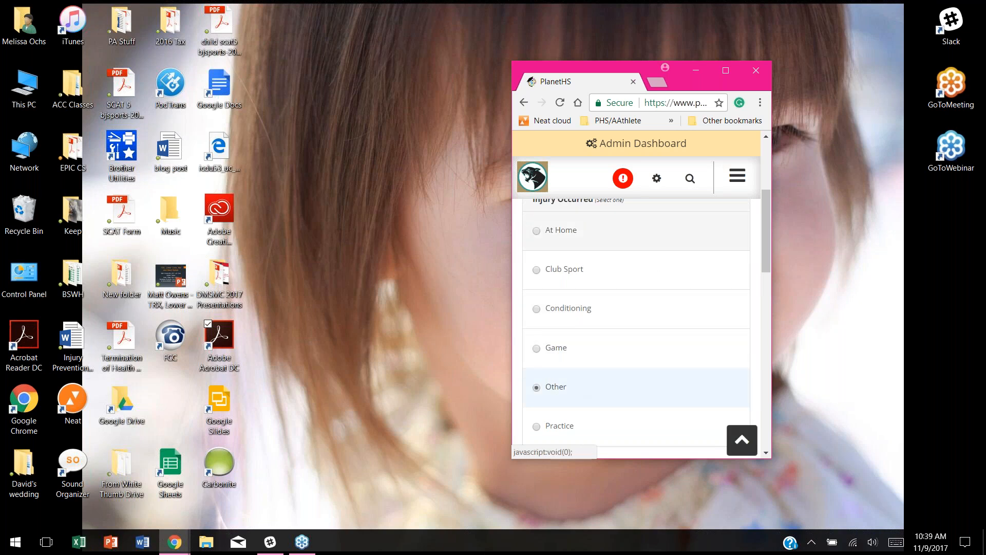
{"action": "scroll", "coordinate": [606, 334], "scroll_direction": "up", "scroll_amount": 3}
{"action": "left_click", "coordinate": [637, 365]}
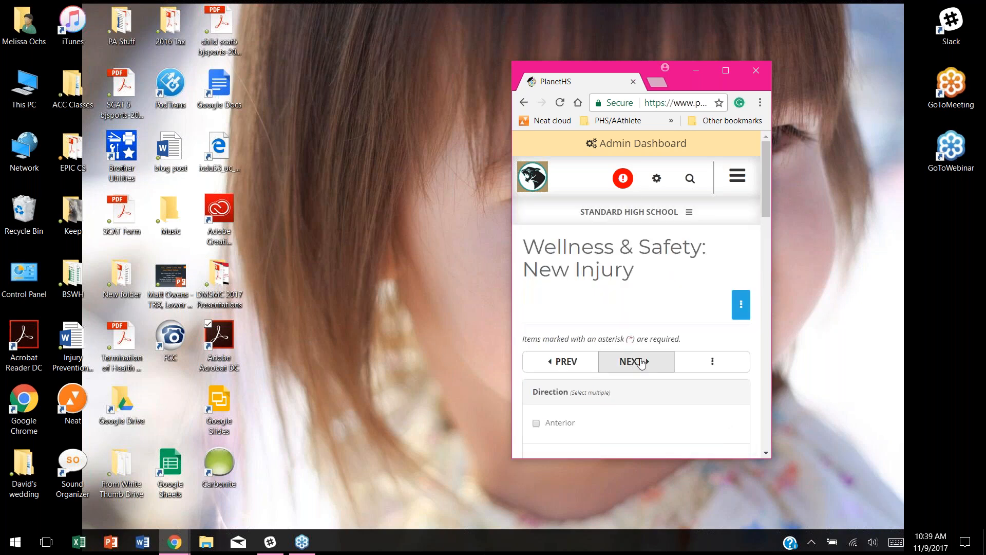
Step: Tick Lateral as the injury direction
{"action": "scroll", "coordinate": [586, 308], "scroll_direction": "down", "scroll_amount": 3}
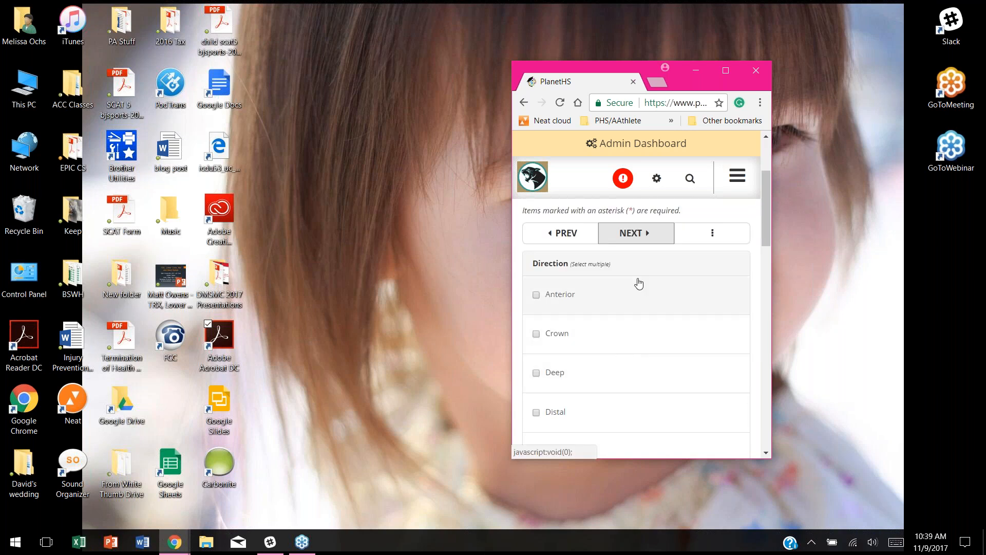
{"action": "scroll", "coordinate": [637, 308], "scroll_direction": "down", "scroll_amount": 1}
{"action": "scroll", "coordinate": [632, 362], "scroll_direction": "down", "scroll_amount": 3}
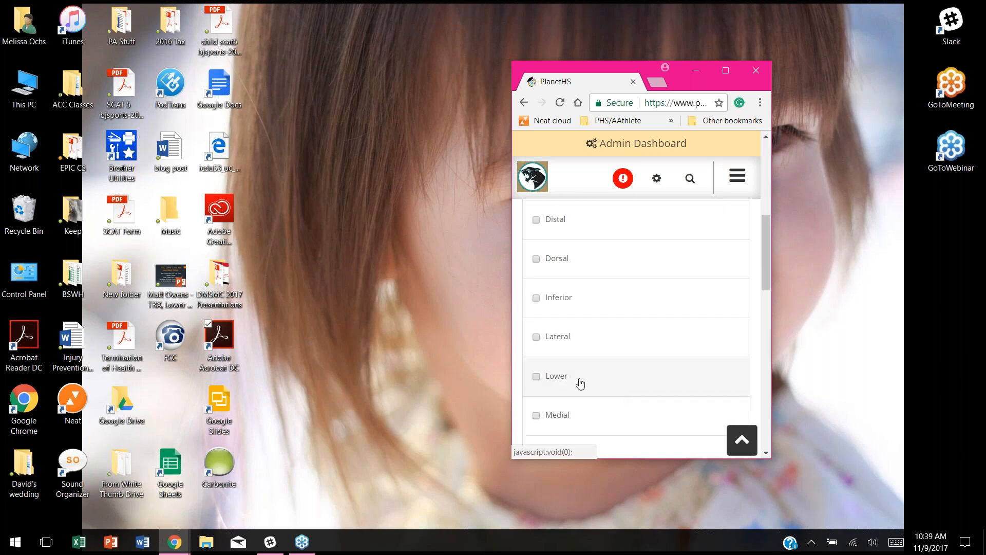
{"action": "left_click", "coordinate": [566, 341]}
{"action": "scroll", "coordinate": [668, 257], "scroll_direction": "up", "scroll_amount": 6}
Step: Check Ankle as the anatomical site
{"action": "left_click", "coordinate": [653, 233]}
{"action": "scroll", "coordinate": [657, 368], "scroll_direction": "down", "scroll_amount": 1}
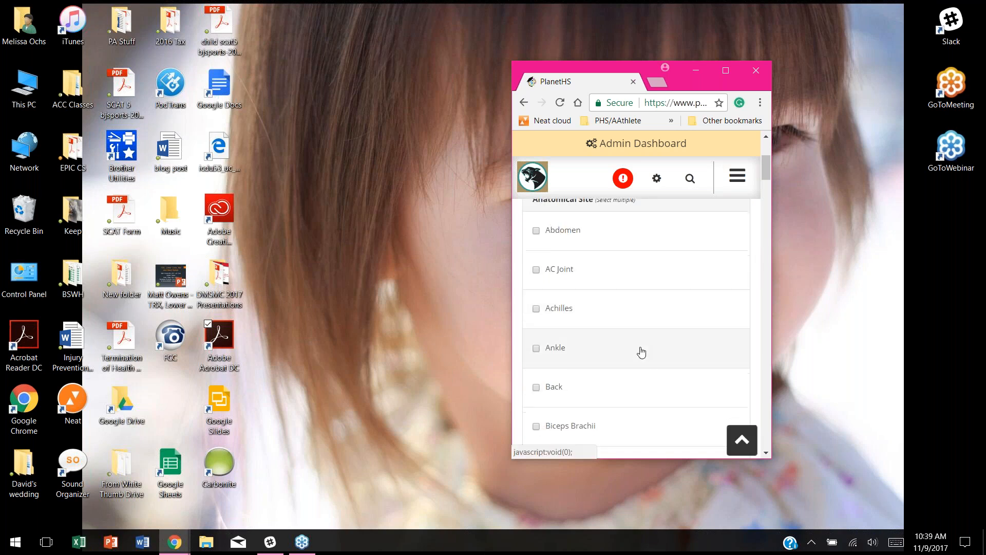
{"action": "scroll", "coordinate": [627, 285], "scroll_direction": "up", "scroll_amount": 1}
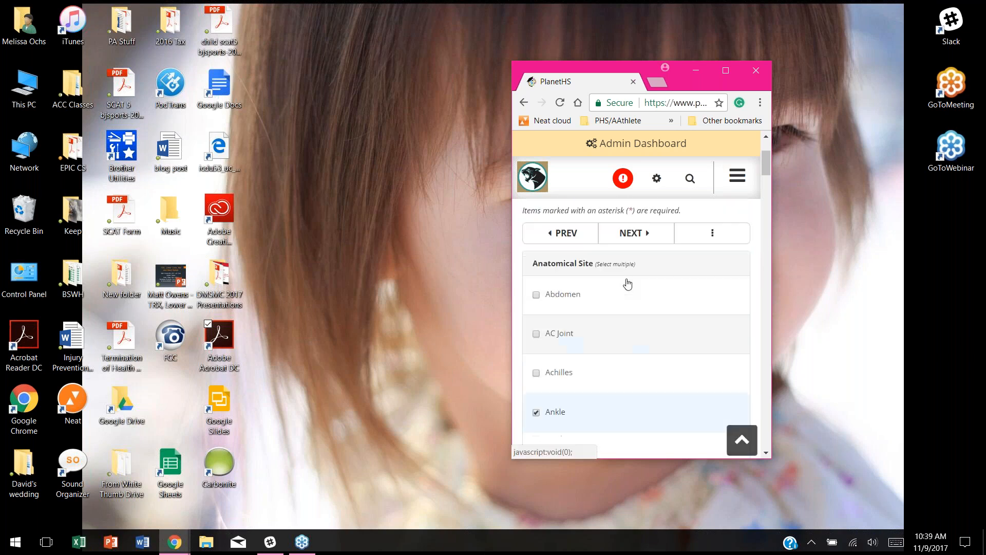
{"action": "scroll", "coordinate": [625, 321], "scroll_direction": "down", "scroll_amount": 15}
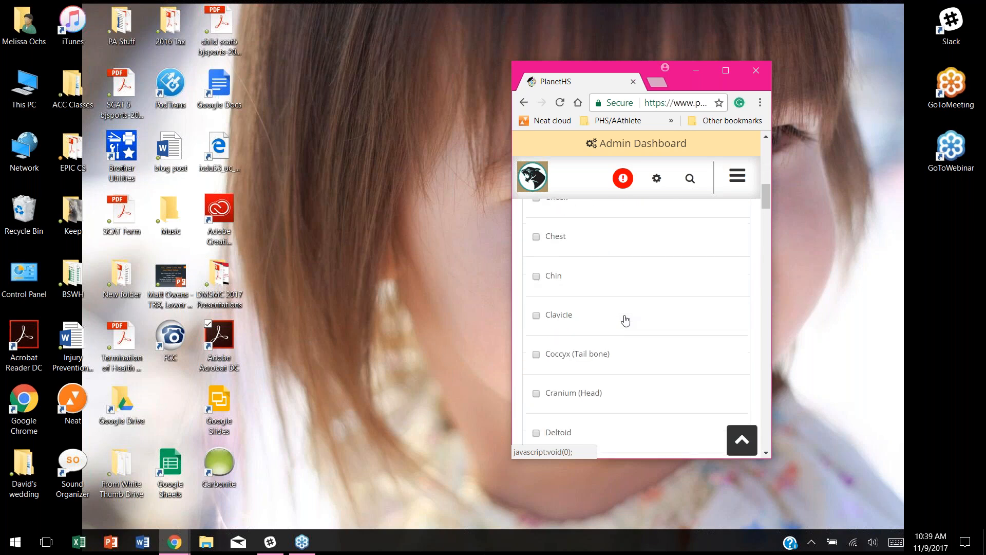
{"action": "scroll", "coordinate": [625, 321], "scroll_direction": "down", "scroll_amount": 5}
{"action": "scroll", "coordinate": [626, 323], "scroll_direction": "up", "scroll_amount": 9}
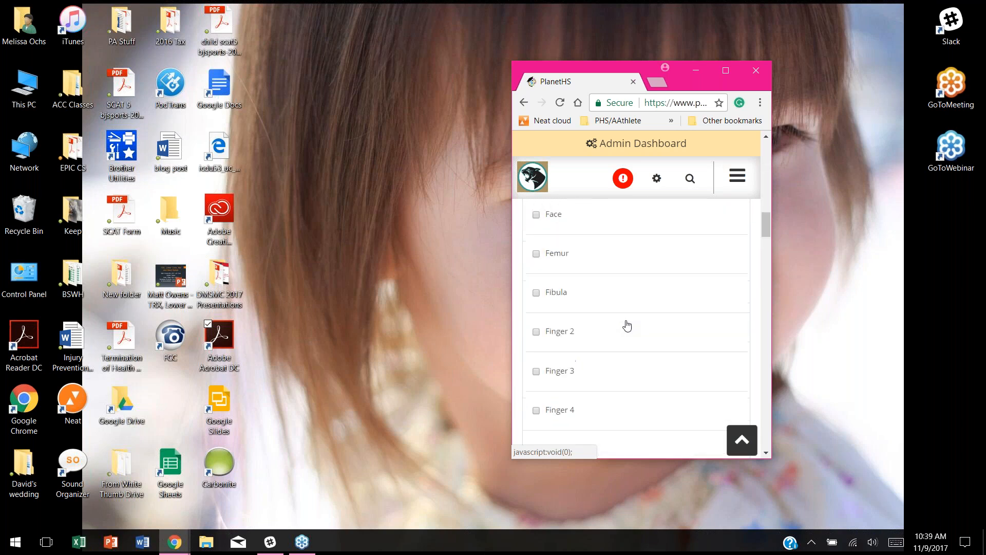
{"action": "scroll", "coordinate": [627, 316], "scroll_direction": "up", "scroll_amount": 5}
{"action": "scroll", "coordinate": [632, 303], "scroll_direction": "down", "scroll_amount": 4}
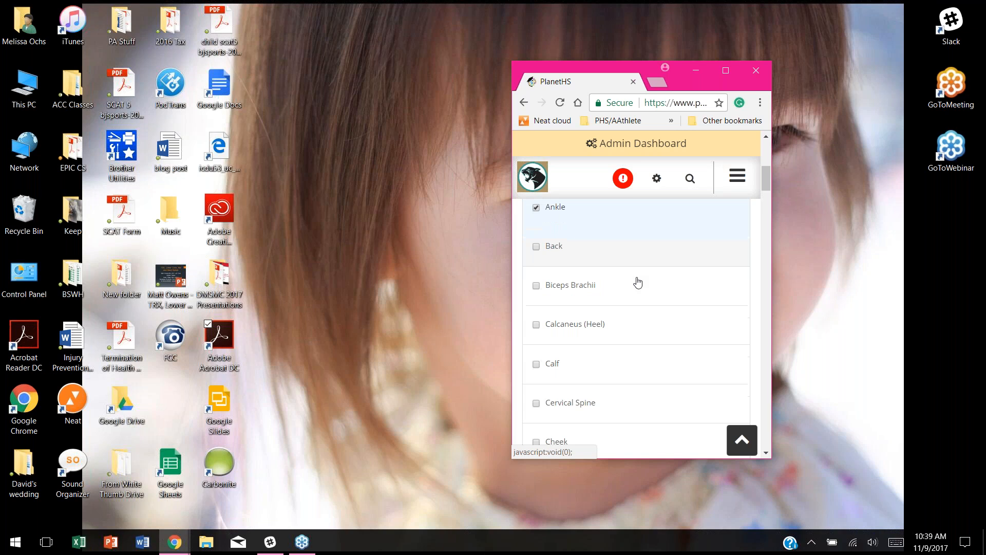
{"action": "scroll", "coordinate": [634, 292], "scroll_direction": "down", "scroll_amount": 5}
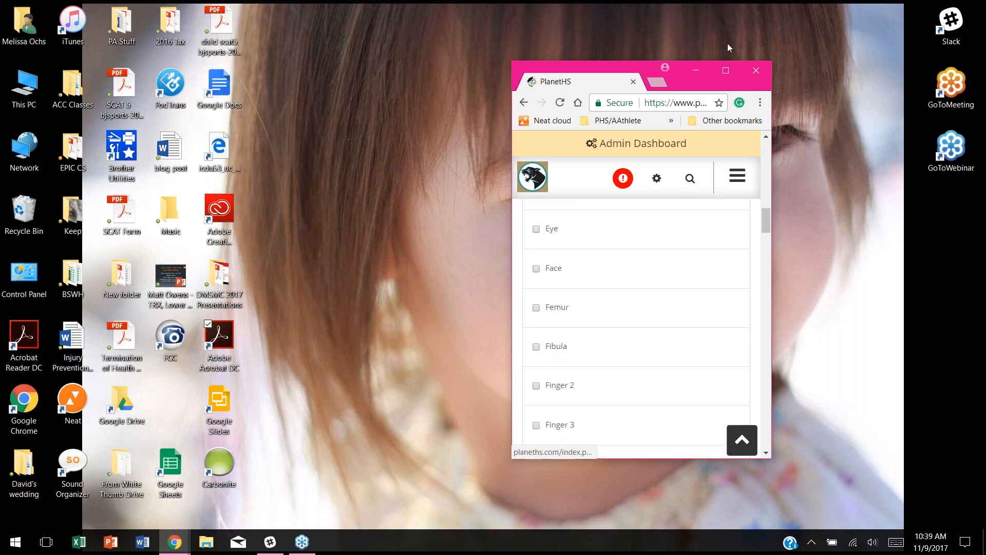
Step: Maximize the browser and bring up the Injury Type checklist, ACL Tear through Contusion
{"action": "left_click", "coordinate": [725, 71]}
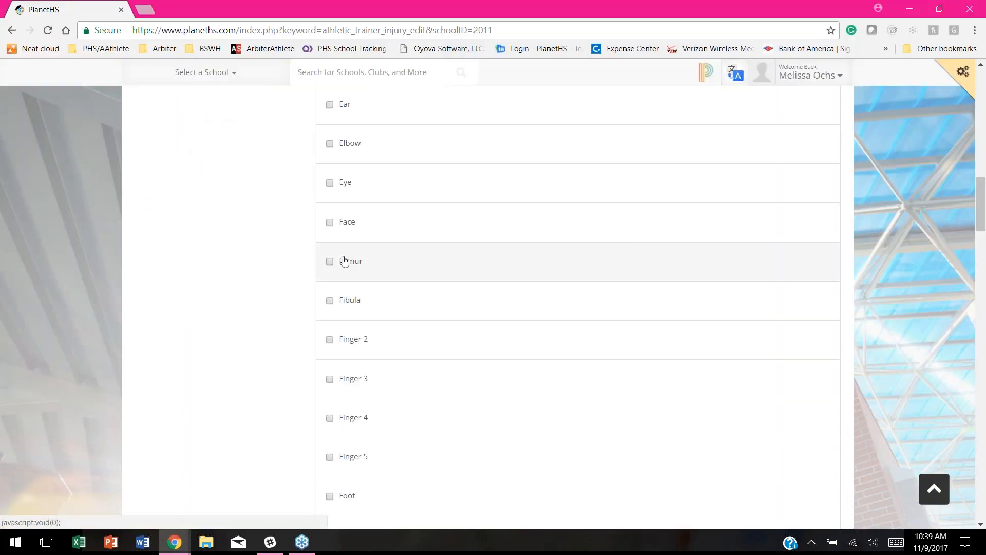
{"action": "scroll", "coordinate": [423, 225], "scroll_direction": "up", "scroll_amount": 9}
{"action": "scroll", "coordinate": [431, 222], "scroll_direction": "up", "scroll_amount": 6}
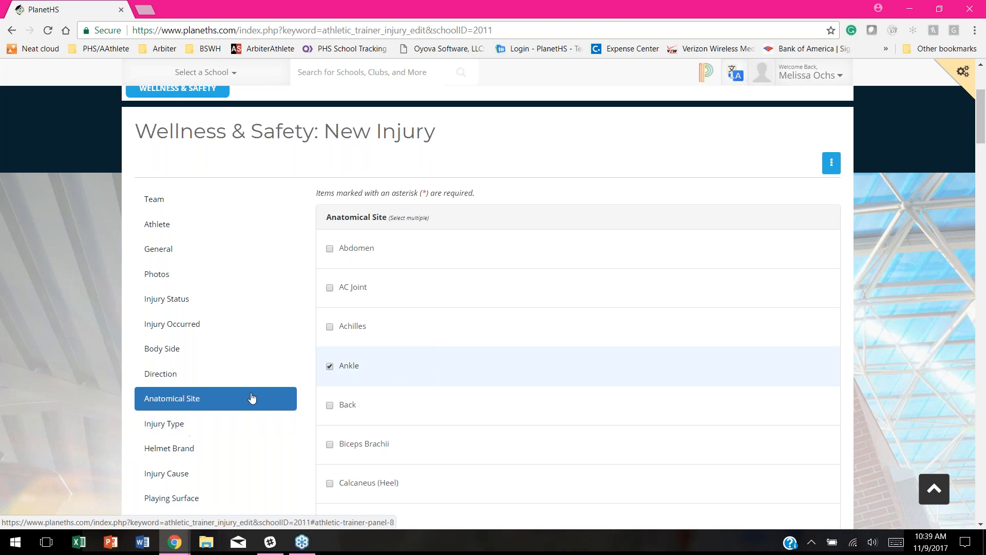
{"action": "left_click", "coordinate": [169, 426]}
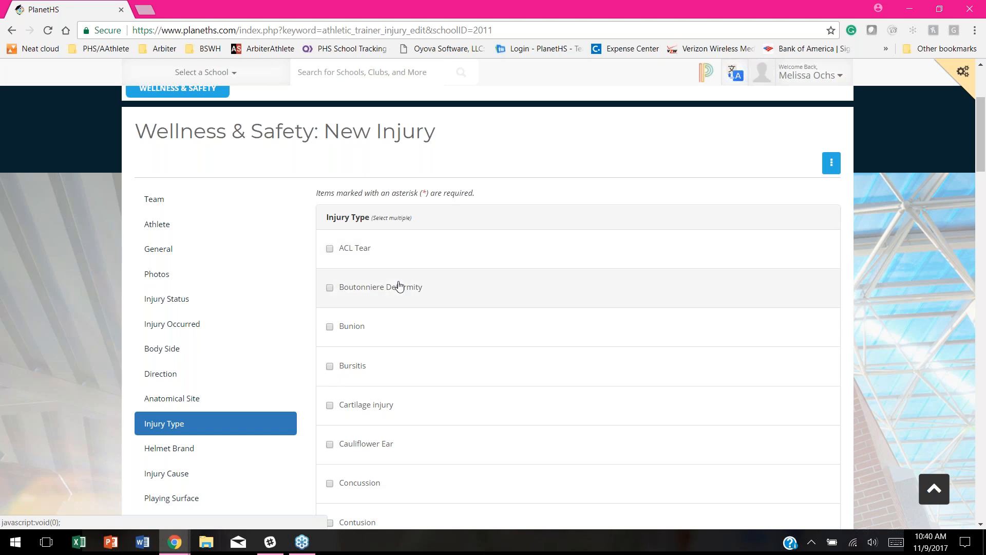
{"action": "scroll", "coordinate": [462, 266], "scroll_direction": "down", "scroll_amount": 1}
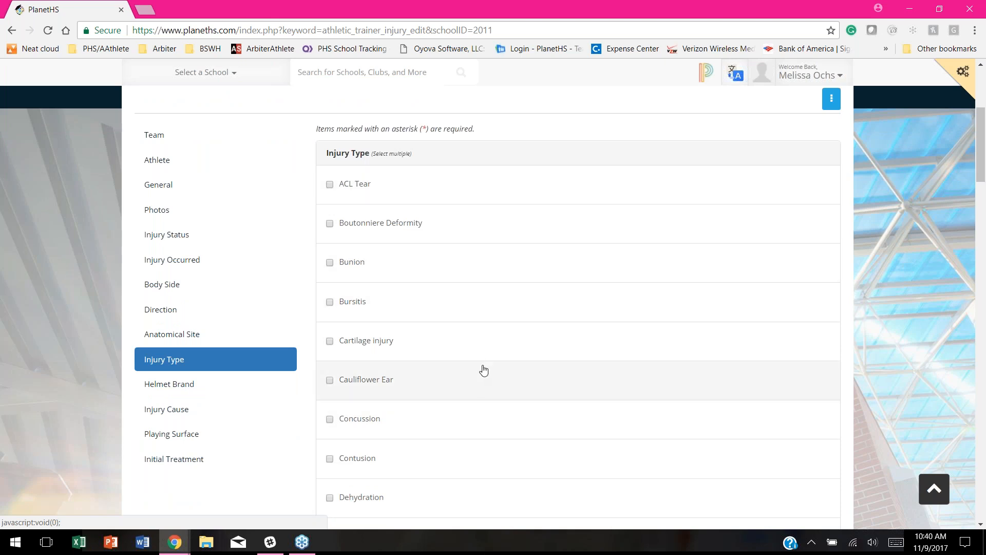
{"action": "scroll", "coordinate": [486, 194], "scroll_direction": "down", "scroll_amount": 1}
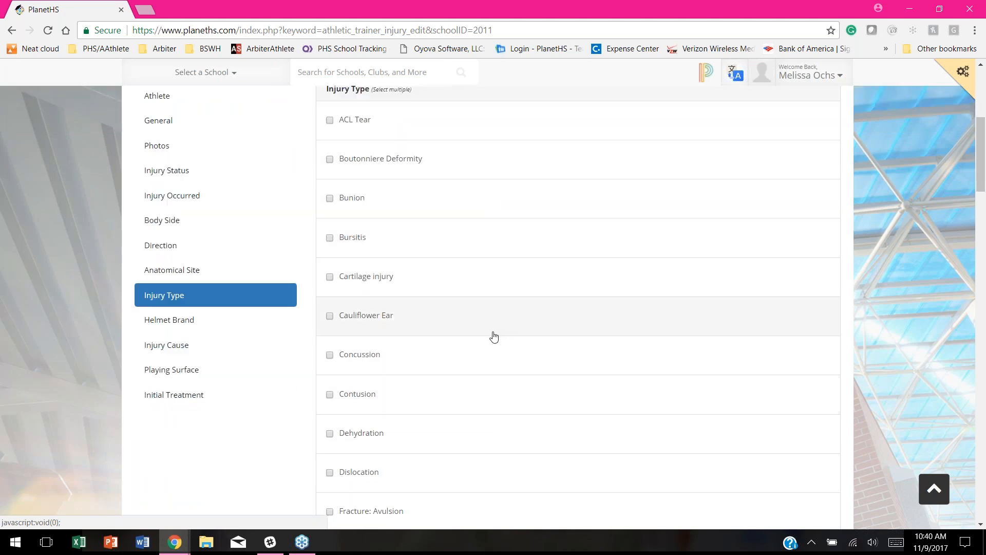
{"action": "scroll", "coordinate": [580, 297], "scroll_direction": "down", "scroll_amount": 1}
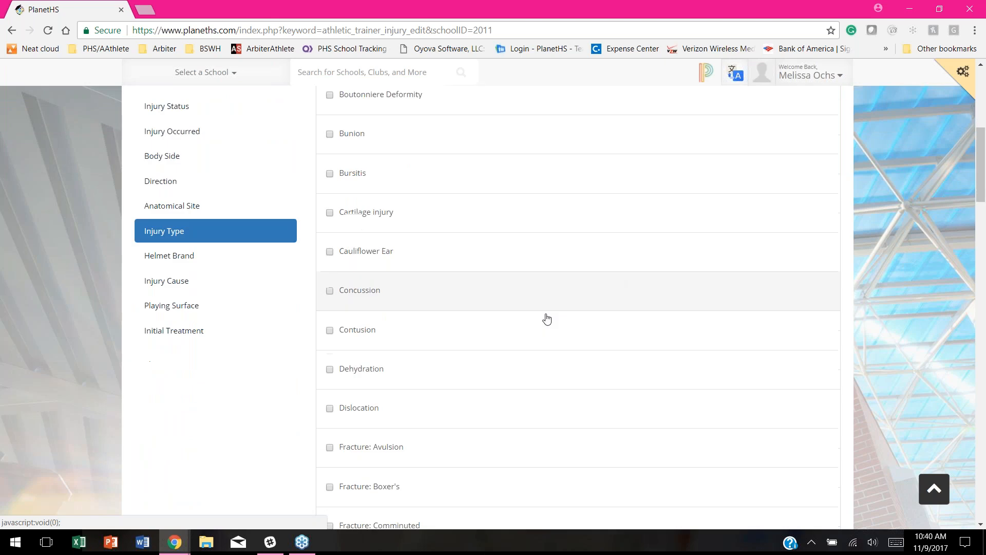
{"action": "scroll", "coordinate": [614, 293], "scroll_direction": "up", "scroll_amount": 2}
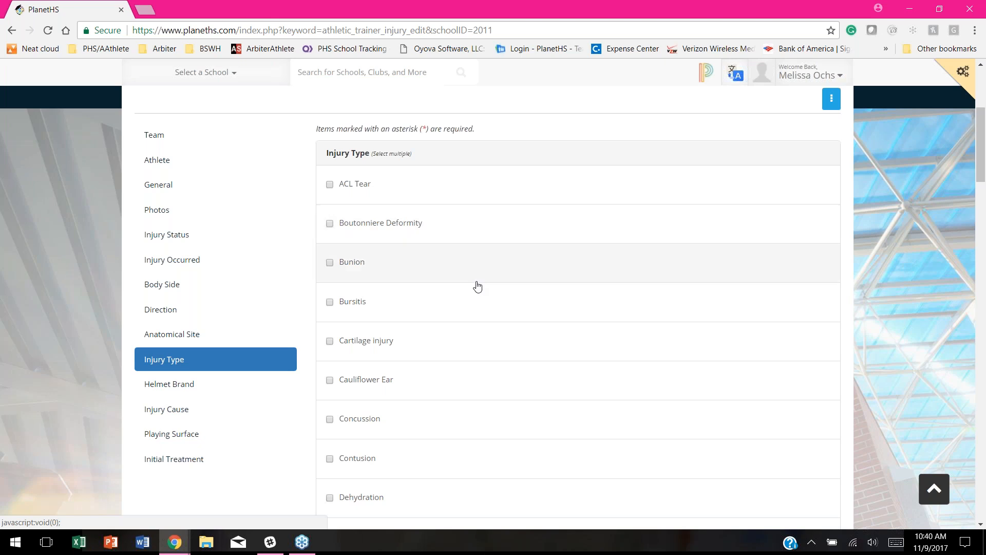
{"action": "scroll", "coordinate": [541, 256], "scroll_direction": "down", "scroll_amount": 1}
{"action": "scroll", "coordinate": [541, 255], "scroll_direction": "down", "scroll_amount": 20}
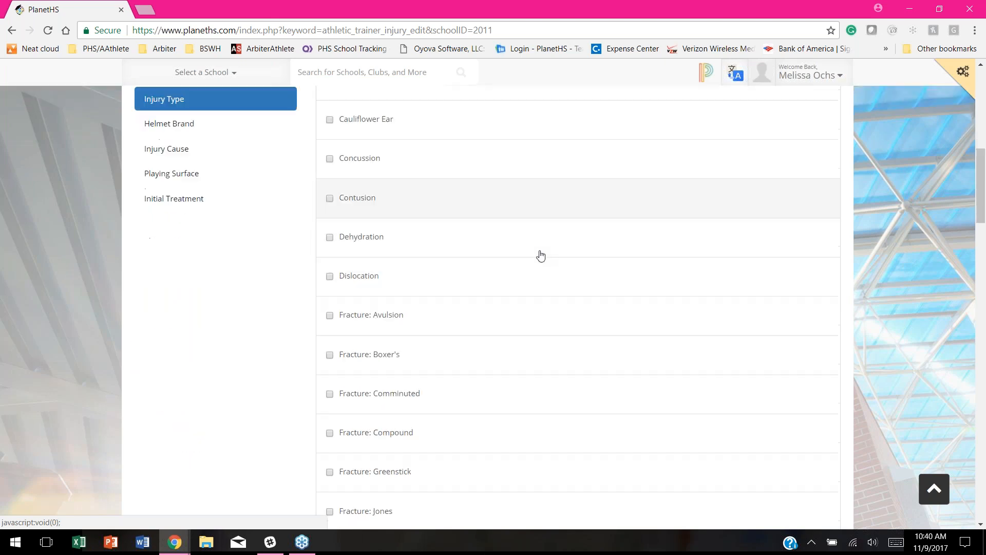
{"action": "scroll", "coordinate": [541, 256], "scroll_direction": "down", "scroll_amount": 10}
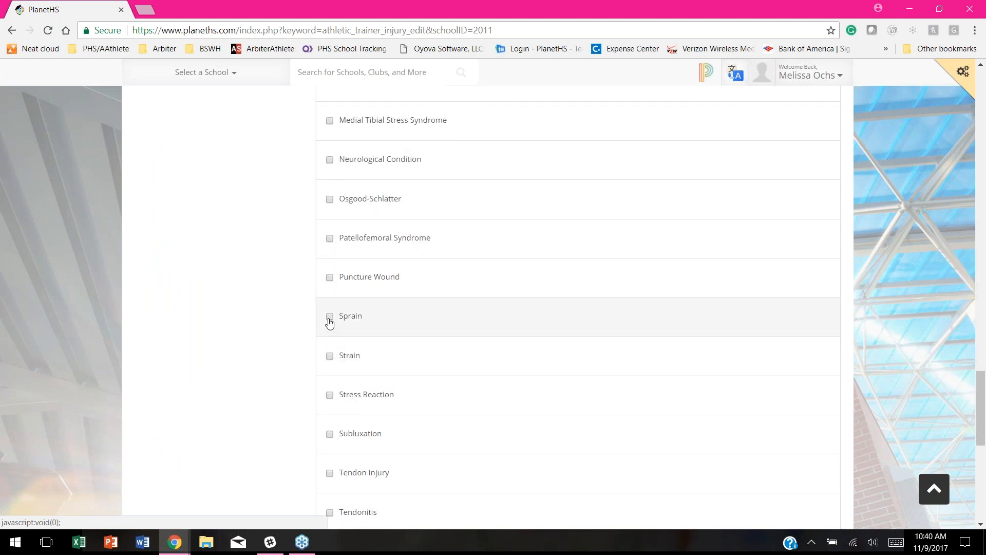
{"action": "scroll", "coordinate": [304, 282], "scroll_direction": "up", "scroll_amount": 15}
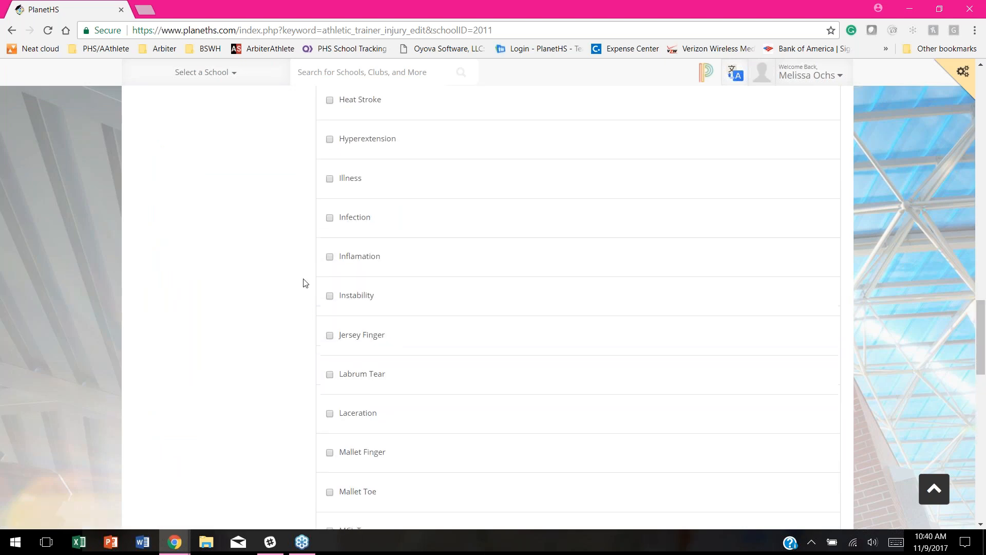
{"action": "scroll", "coordinate": [303, 285], "scroll_direction": "up", "scroll_amount": 10}
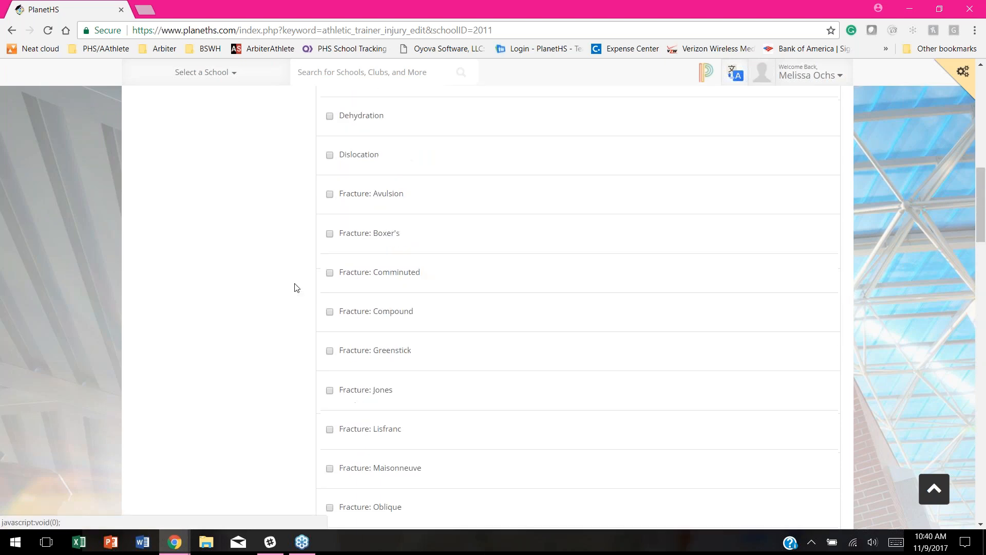
{"action": "scroll", "coordinate": [294, 287], "scroll_direction": "up", "scroll_amount": 6}
{"action": "scroll", "coordinate": [250, 397], "scroll_direction": "down", "scroll_amount": 4}
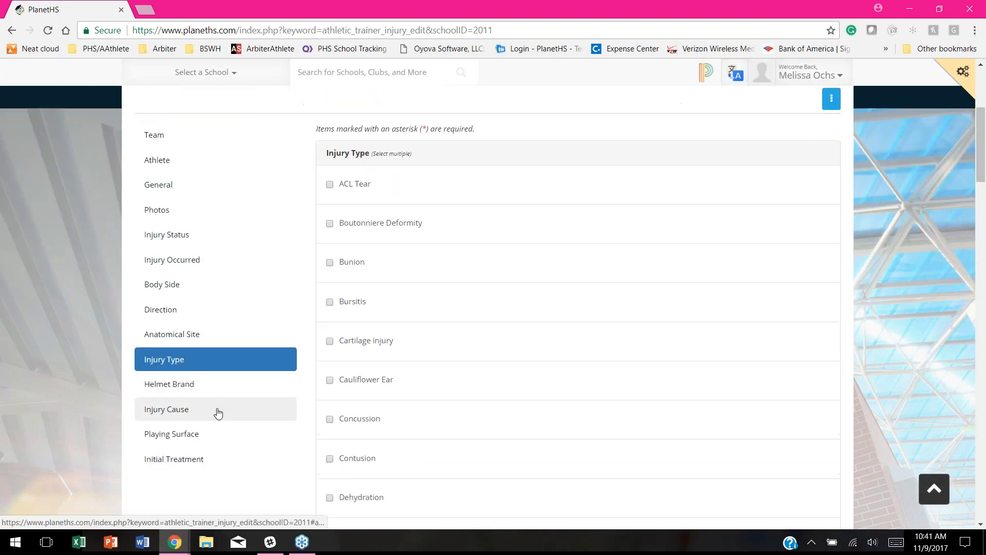
Step: Look over the Helmet Brand section of the new injury form
{"action": "left_click", "coordinate": [167, 388]}
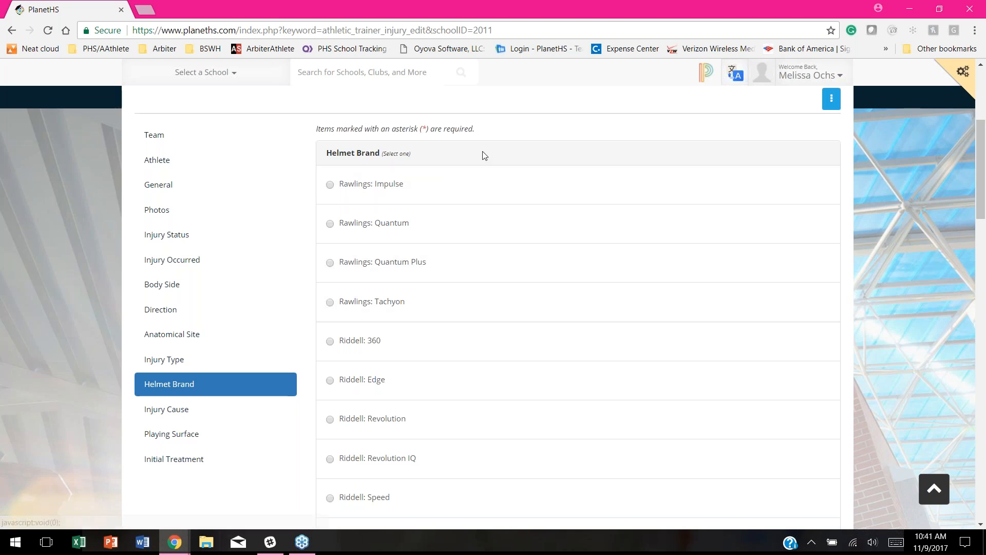
{"action": "scroll", "coordinate": [513, 214], "scroll_direction": "down", "scroll_amount": 1}
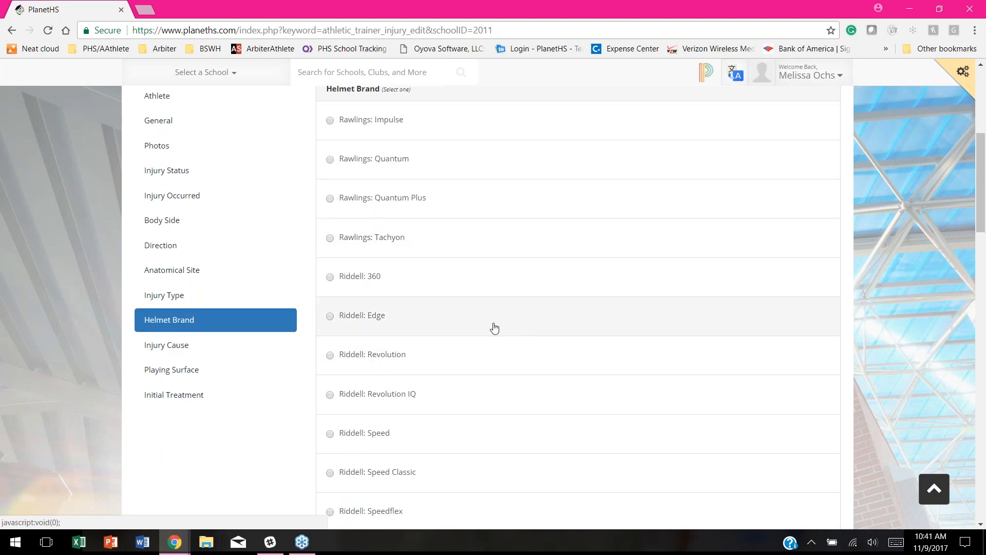
{"action": "scroll", "coordinate": [468, 312], "scroll_direction": "down", "scroll_amount": 2}
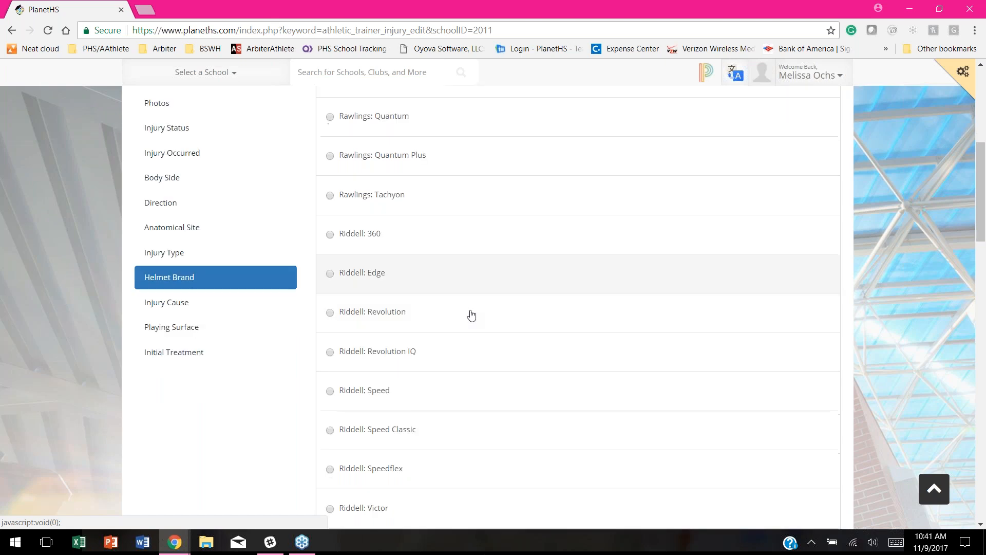
Step: Choose Fall as the Injury Cause
{"action": "left_click", "coordinate": [163, 221]}
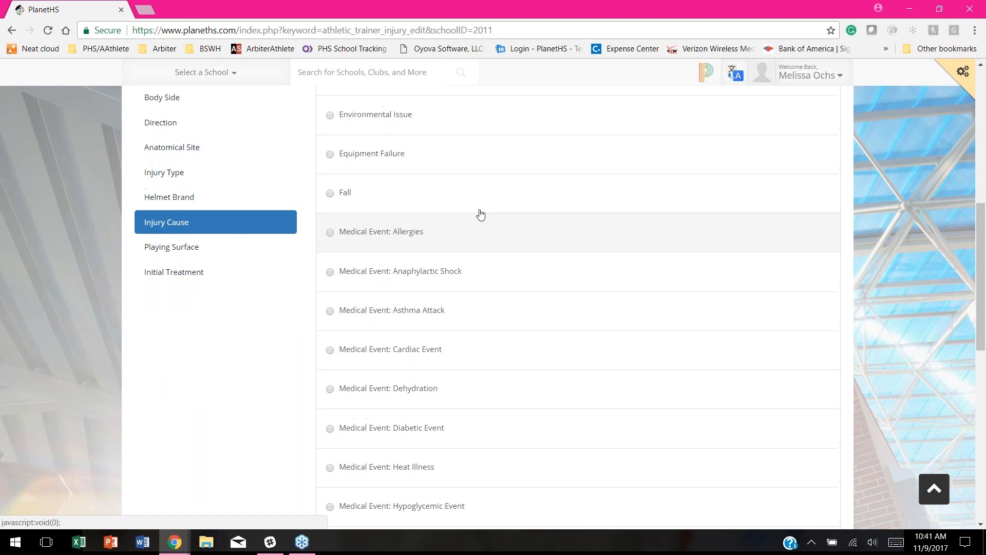
{"action": "scroll", "coordinate": [479, 213], "scroll_direction": "up", "scroll_amount": 3}
{"action": "scroll", "coordinate": [455, 286], "scroll_direction": "down", "scroll_amount": 3}
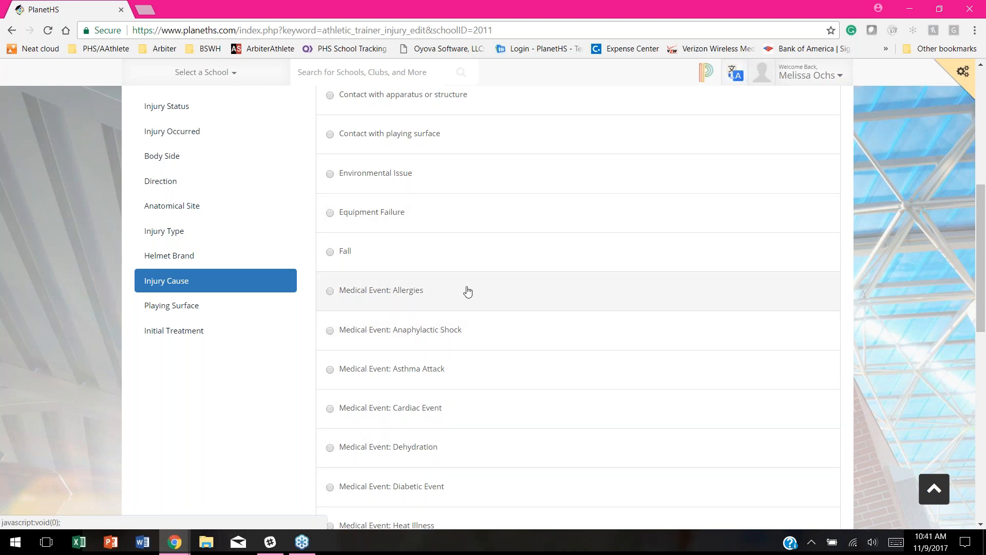
{"action": "scroll", "coordinate": [566, 341], "scroll_direction": "up", "scroll_amount": 2}
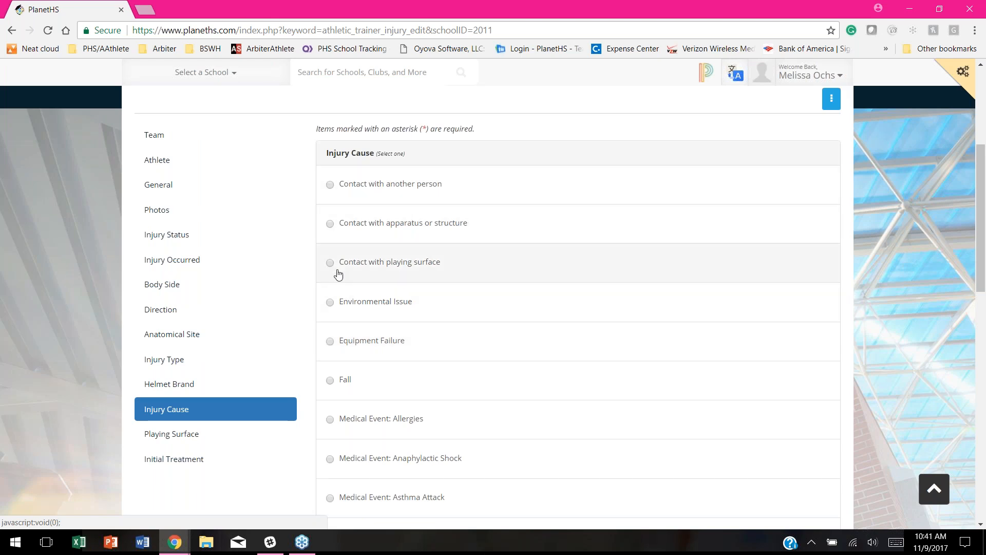
{"action": "left_click", "coordinate": [330, 380]}
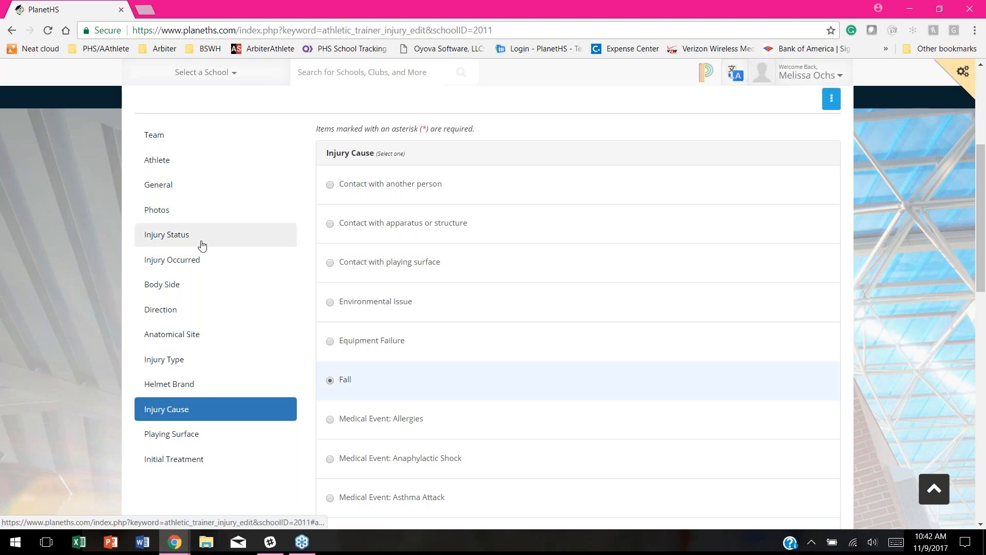
Step: Set the injury's playing surface to Grass Field
{"action": "scroll", "coordinate": [203, 249], "scroll_direction": "down", "scroll_amount": 1}
{"action": "left_click", "coordinate": [187, 369]}
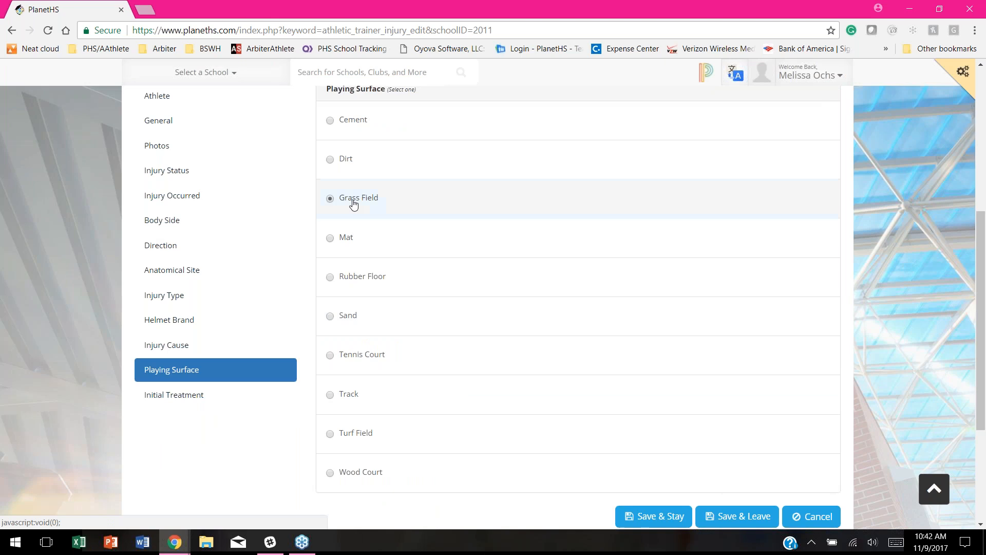
{"action": "left_click", "coordinate": [186, 400]}
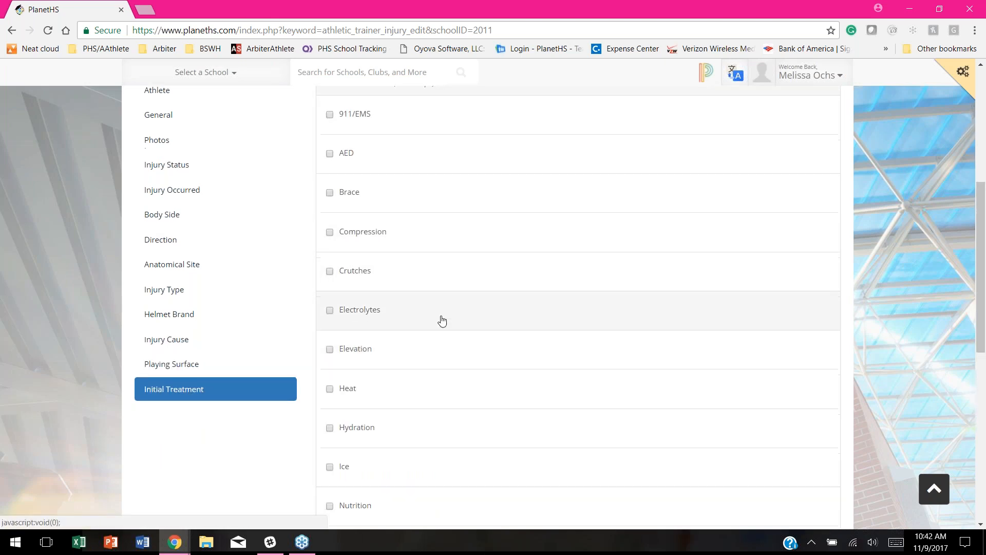
{"action": "scroll", "coordinate": [442, 321], "scroll_direction": "down", "scroll_amount": 1}
Step: Tick Elevation and Ice as the initial treatment and save the injury
{"action": "left_click", "coordinate": [350, 294]}
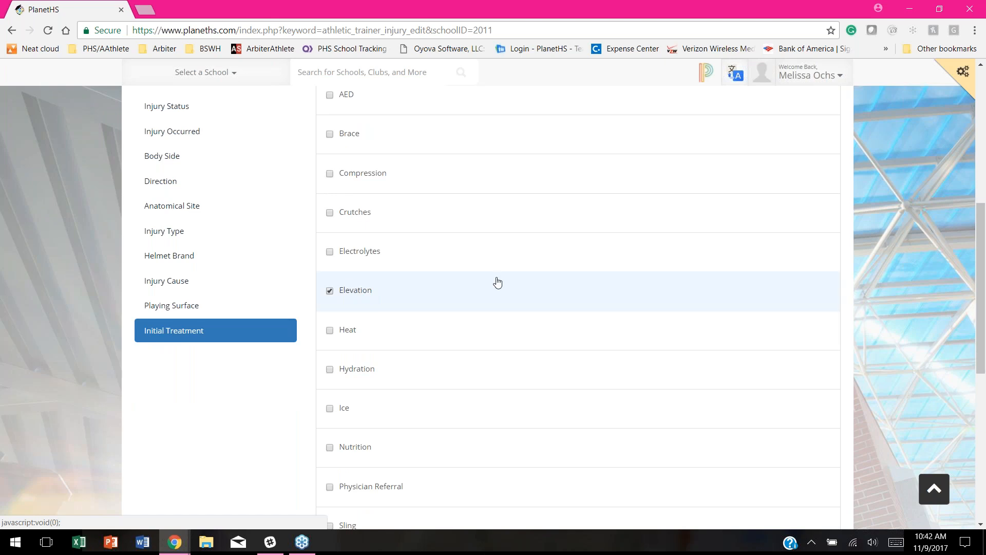
{"action": "scroll", "coordinate": [495, 280], "scroll_direction": "down", "scroll_amount": 1}
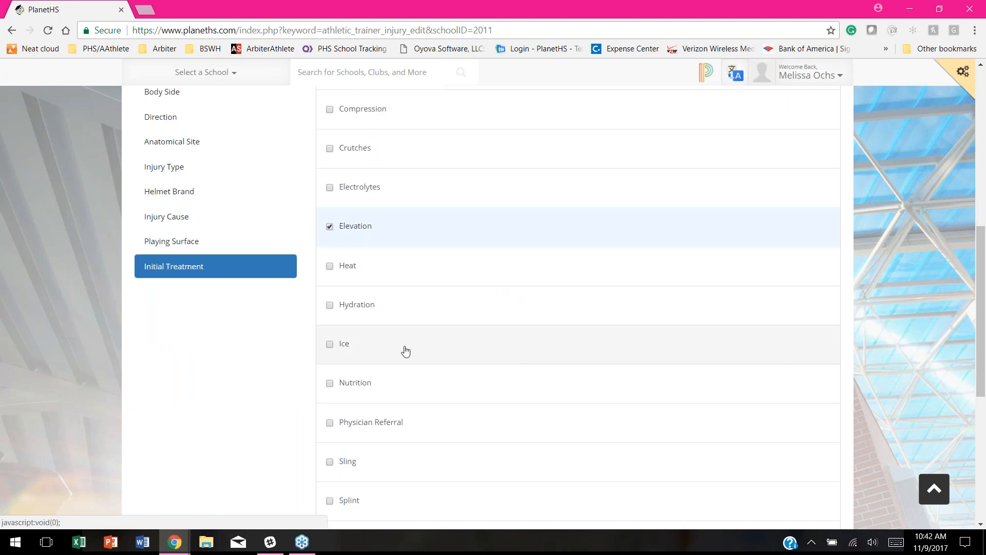
{"action": "left_click", "coordinate": [350, 345]}
{"action": "scroll", "coordinate": [611, 385], "scroll_direction": "down", "scroll_amount": 2}
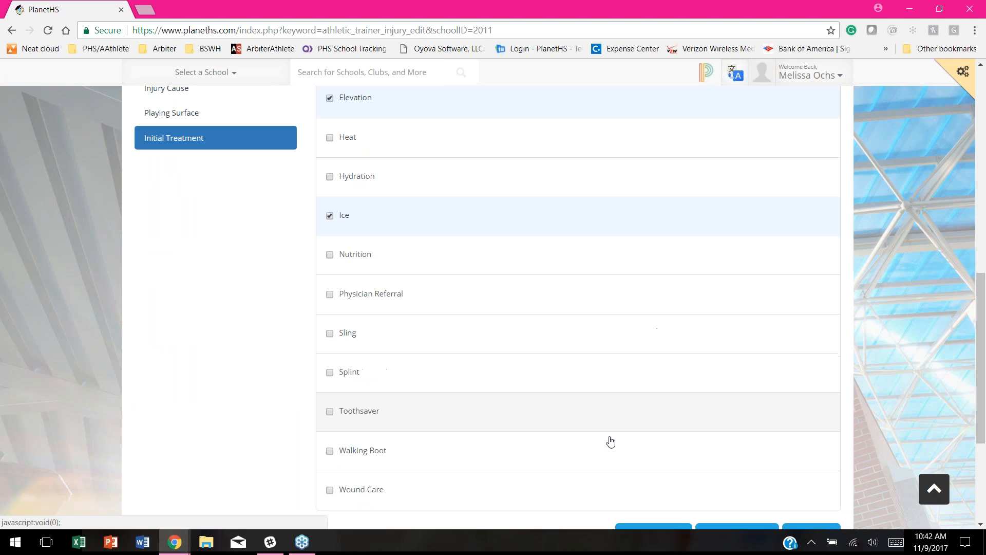
{"action": "scroll", "coordinate": [548, 456], "scroll_direction": "down", "scroll_amount": 1}
{"action": "scroll", "coordinate": [273, 342], "scroll_direction": "up", "scroll_amount": 2}
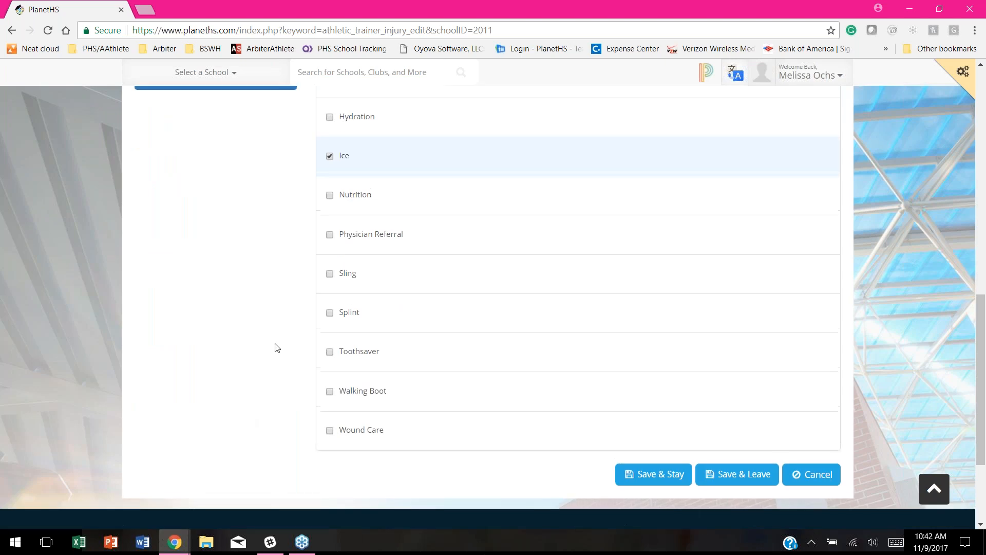
{"action": "scroll", "coordinate": [514, 262], "scroll_direction": "up", "scroll_amount": 4}
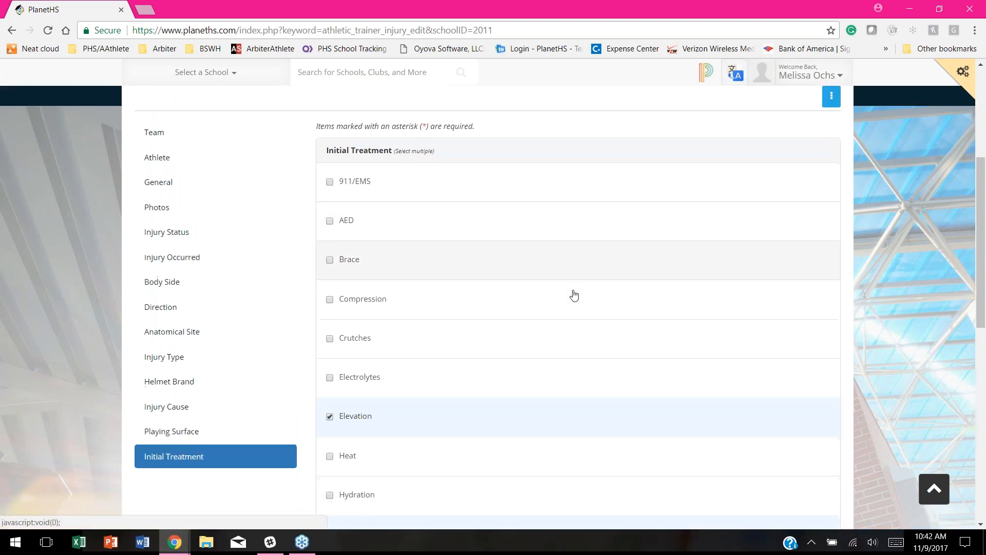
{"action": "scroll", "coordinate": [572, 293], "scroll_direction": "down", "scroll_amount": 8}
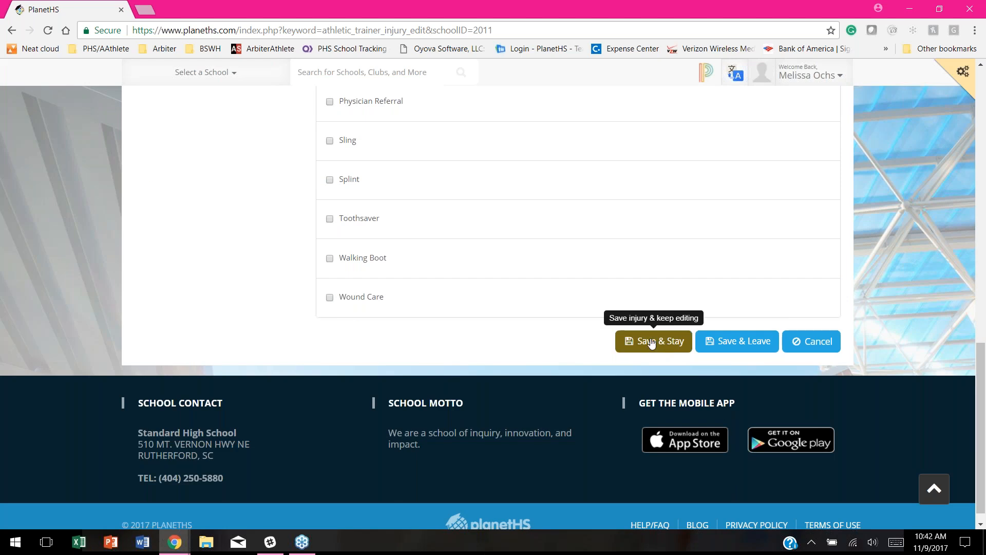
{"action": "left_click", "coordinate": [738, 341]}
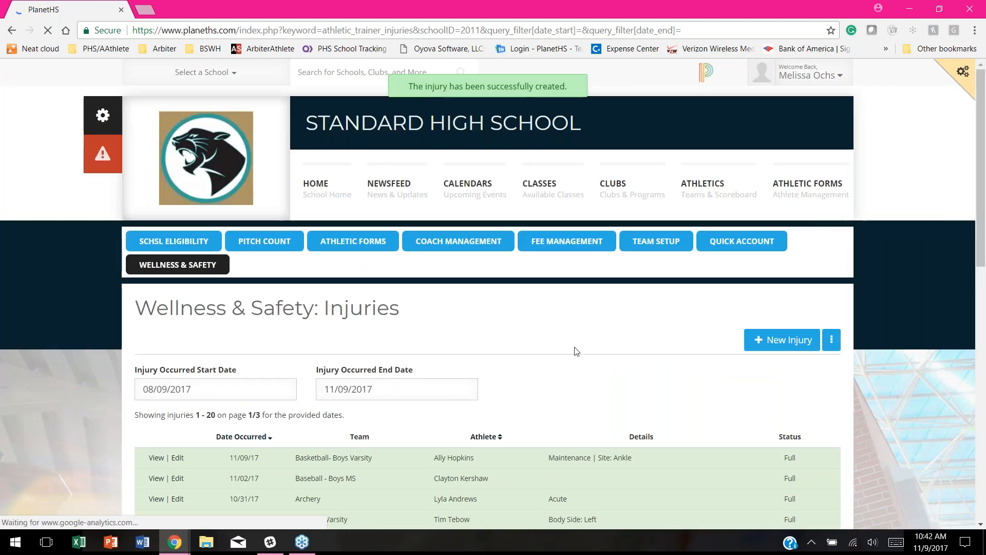
Step: Review the Injuries list, now led by the 11/09/17 Basketball Boys Varsity ankle entry
{"action": "scroll", "coordinate": [577, 348], "scroll_direction": "down", "scroll_amount": 1}
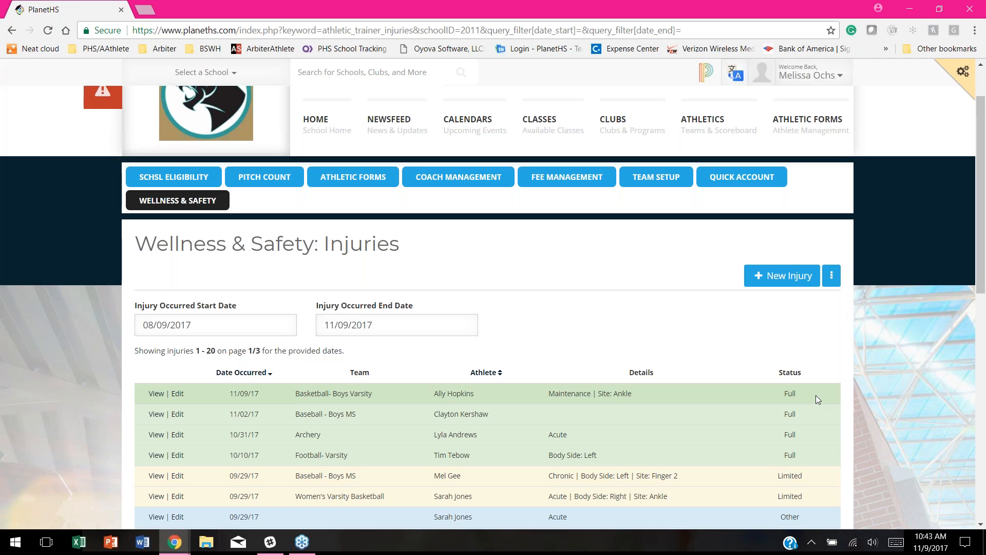
{"action": "scroll", "coordinate": [531, 346], "scroll_direction": "down", "scroll_amount": 1}
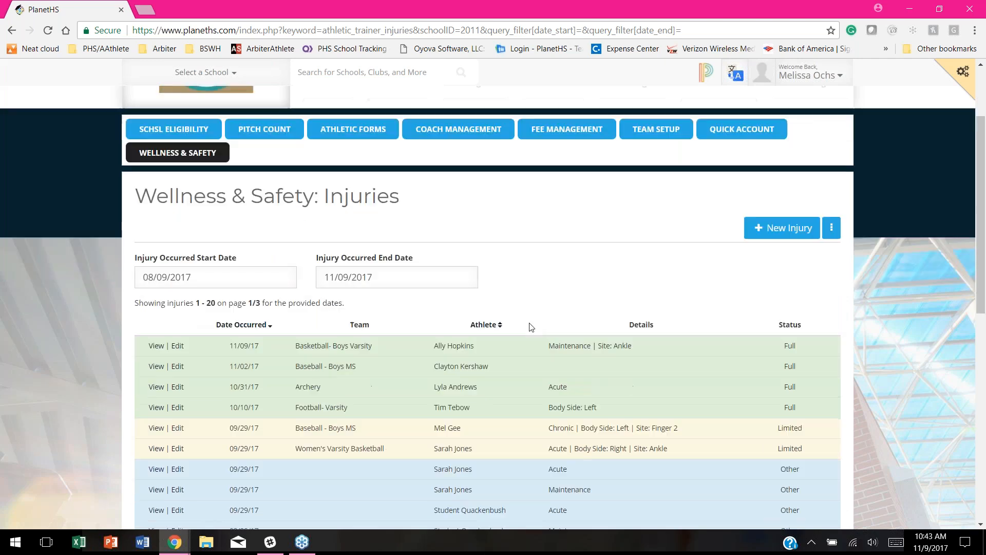
{"action": "scroll", "coordinate": [531, 327], "scroll_direction": "down", "scroll_amount": 2}
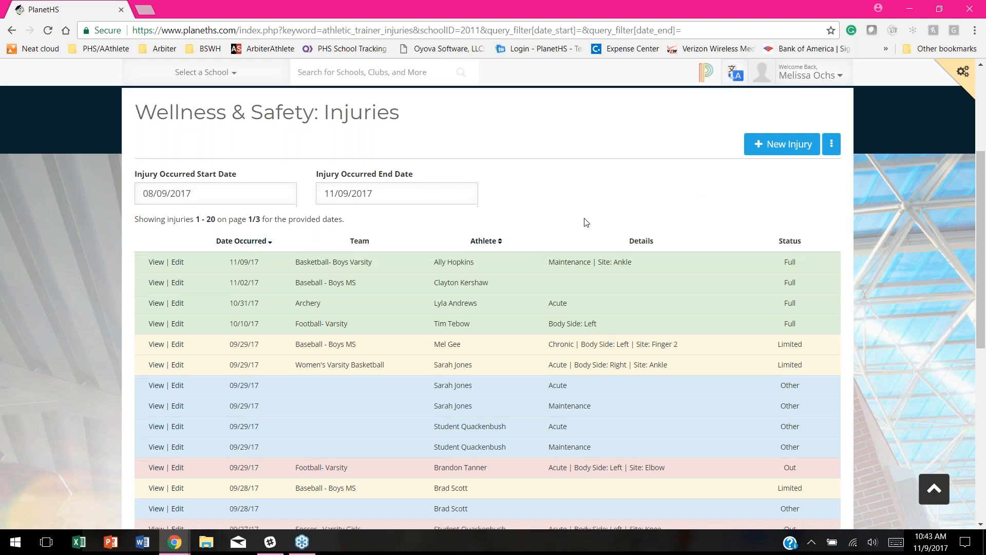
{"action": "scroll", "coordinate": [442, 269], "scroll_direction": "down", "scroll_amount": 3}
{"action": "scroll", "coordinate": [443, 269], "scroll_direction": "up", "scroll_amount": 2}
{"action": "scroll", "coordinate": [765, 261], "scroll_direction": "up", "scroll_amount": 4}
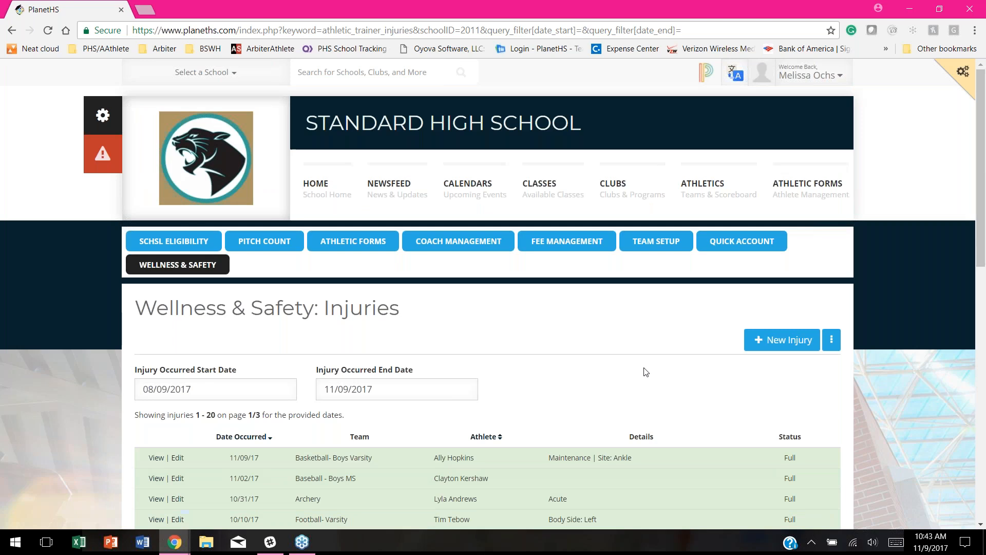
{"action": "scroll", "coordinate": [765, 261], "scroll_direction": "down", "scroll_amount": 1}
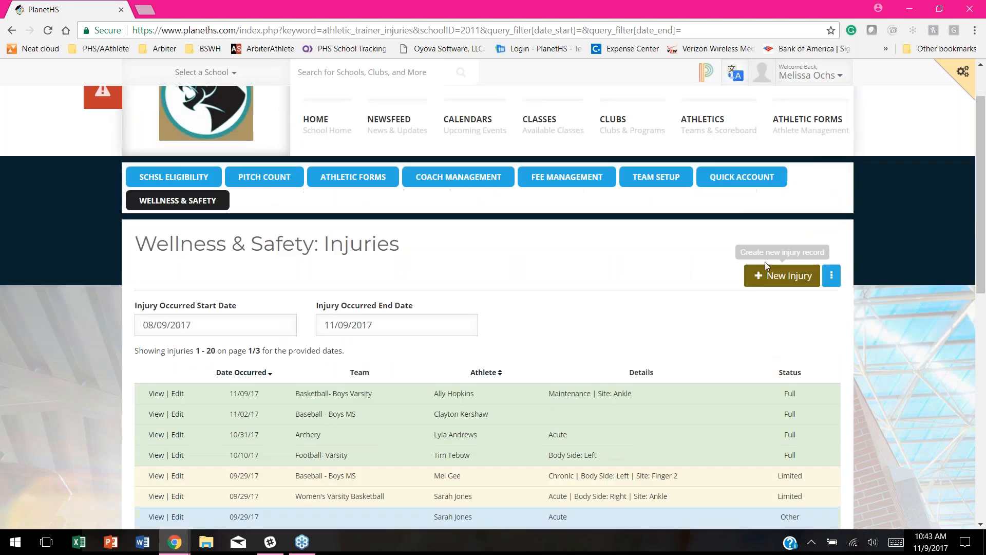
{"action": "left_click", "coordinate": [832, 279]}
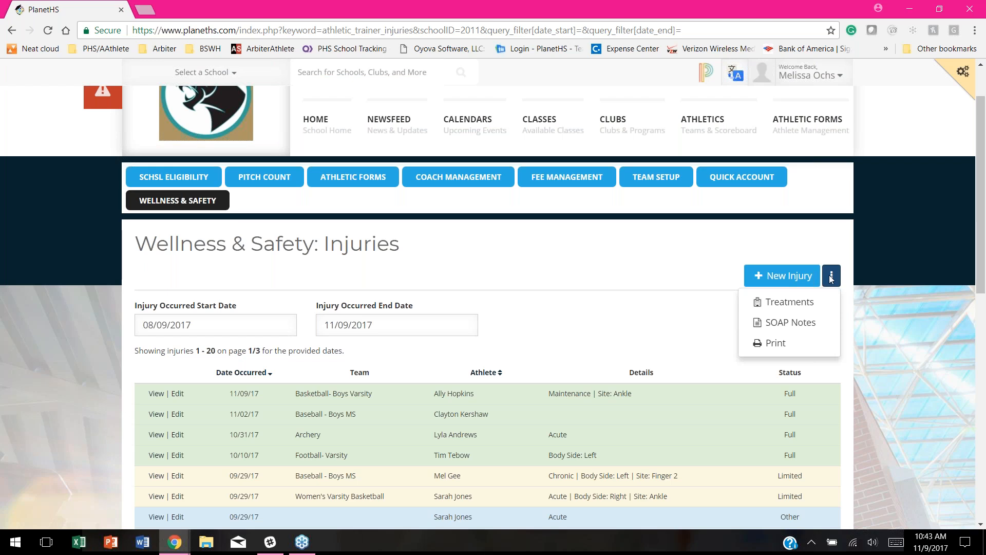
Step: Open the Treatments page for 11/06/2017–11/09/2017, which shows no sessions yet
{"action": "left_click", "coordinate": [779, 304]}
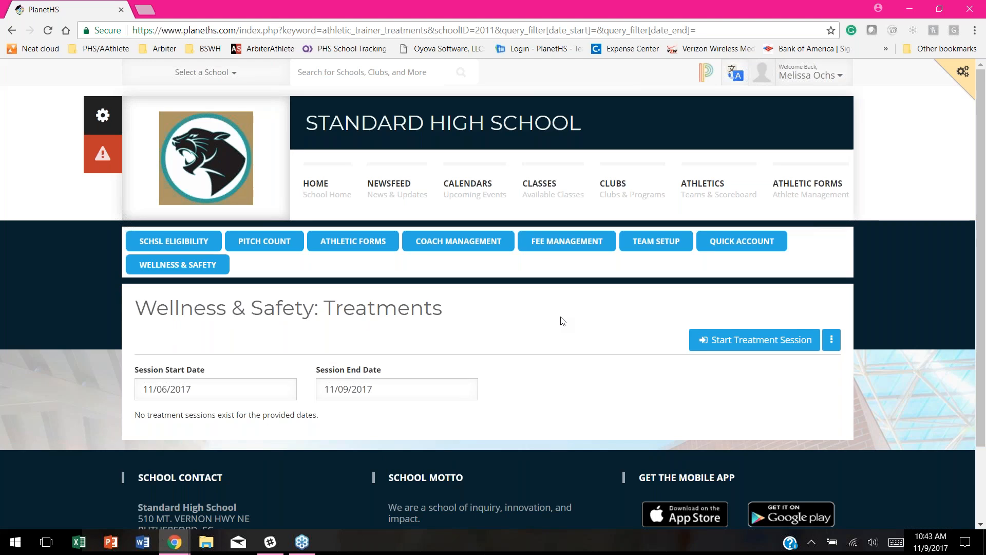
{"action": "scroll", "coordinate": [562, 321], "scroll_direction": "down", "scroll_amount": 2}
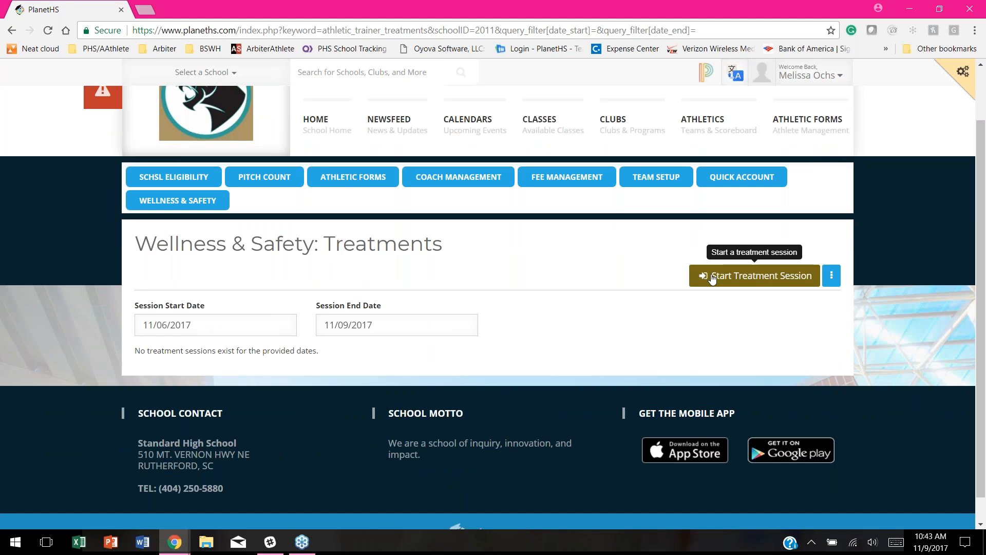
Step: Open the Start Treatment Session form in a new browser tab
{"action": "left_click", "coordinate": [746, 279]}
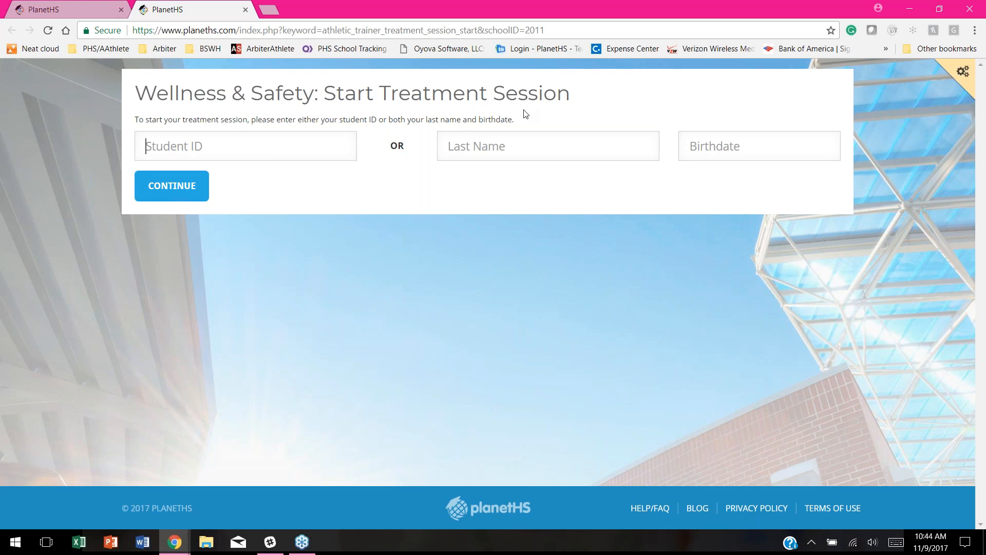
{"action": "left_click", "coordinate": [977, 115]}
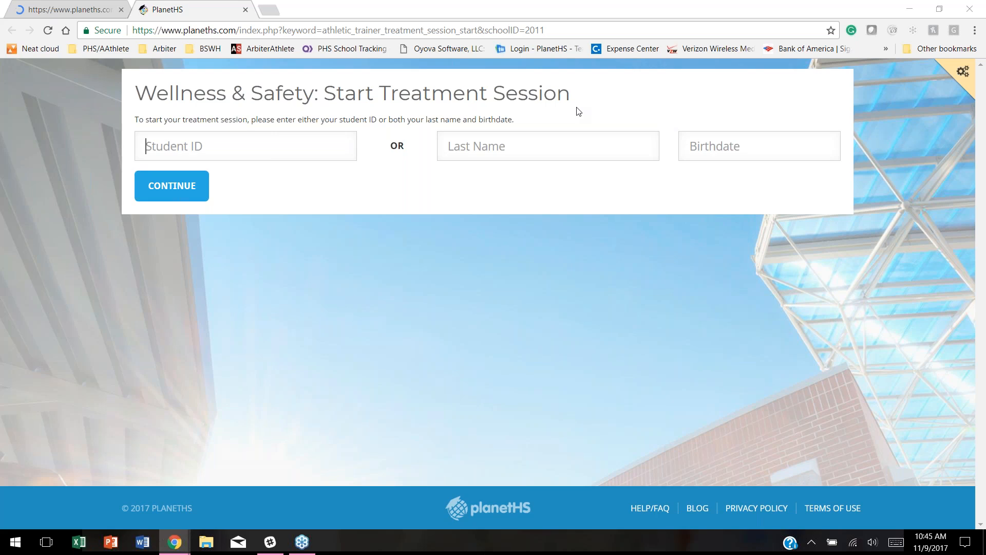
Step: Look up a student by last name and birthdate, which matches several accounts
{"action": "left_click", "coordinate": [545, 142]}
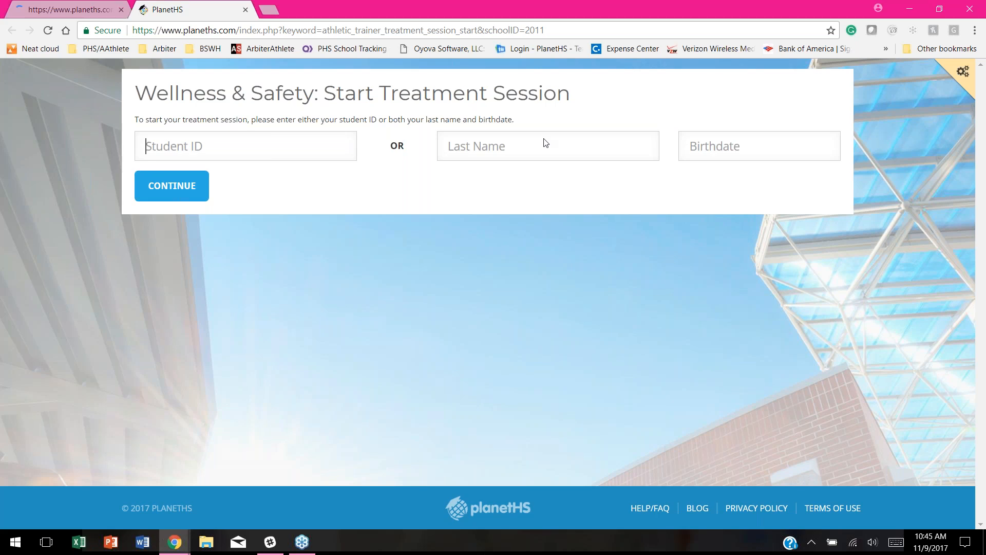
{"action": "left_click", "coordinate": [520, 144]}
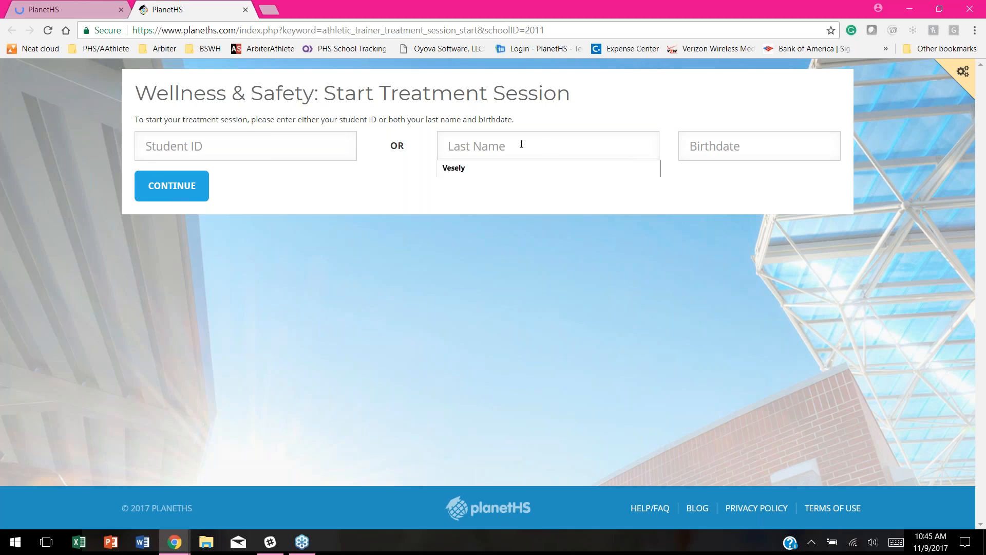
{"action": "type", "text": "Sm"}
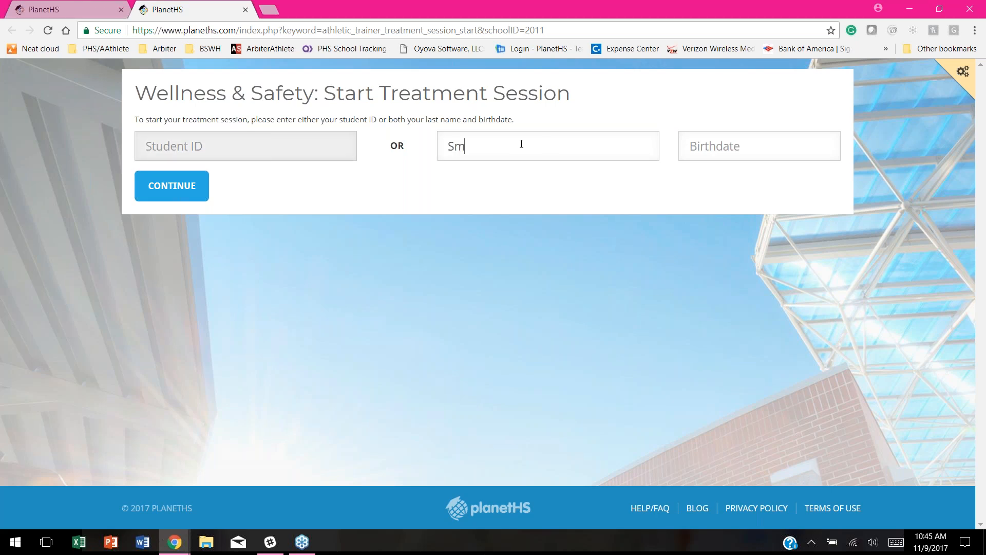
{"action": "type", "text": "ith01/"}
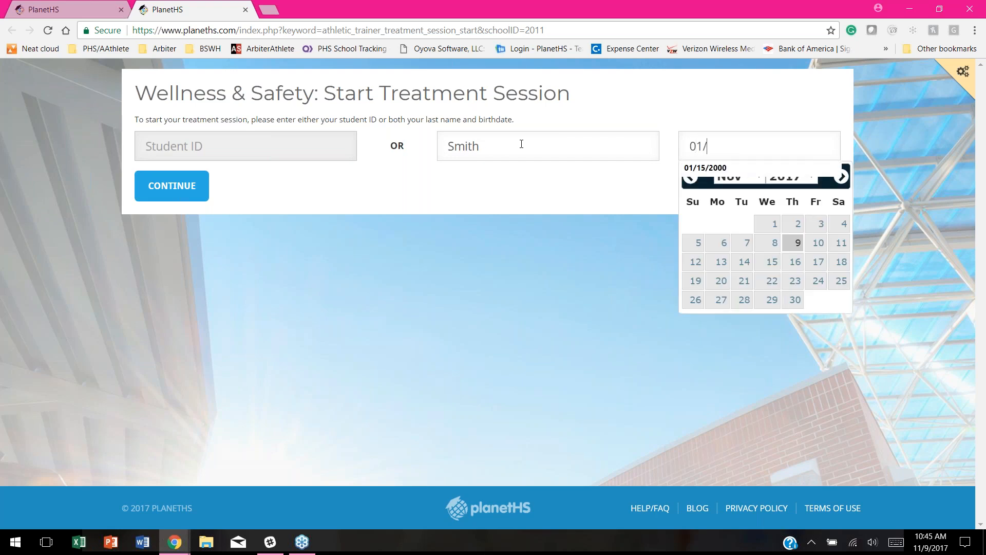
{"action": "type", "text": "01/2"}
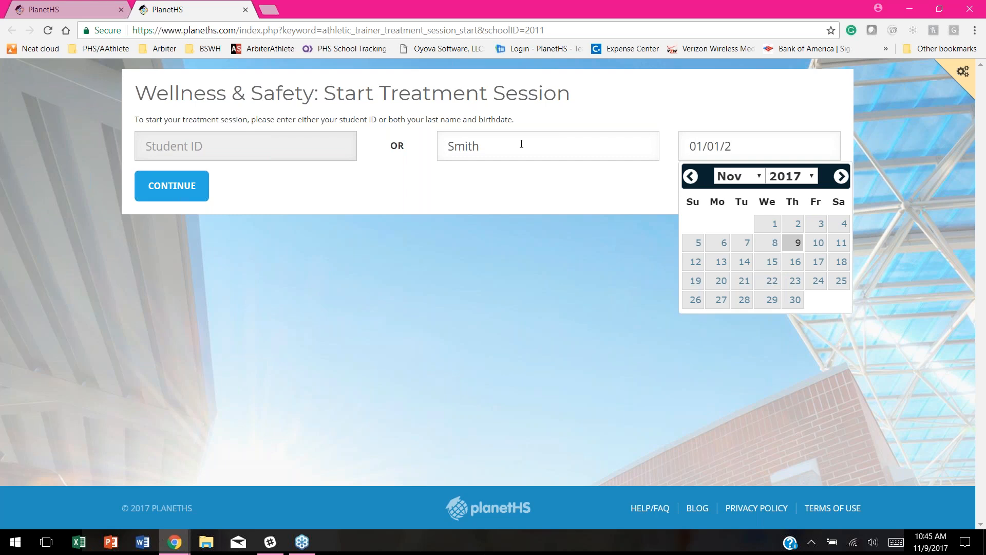
{"action": "type", "text": "001"}
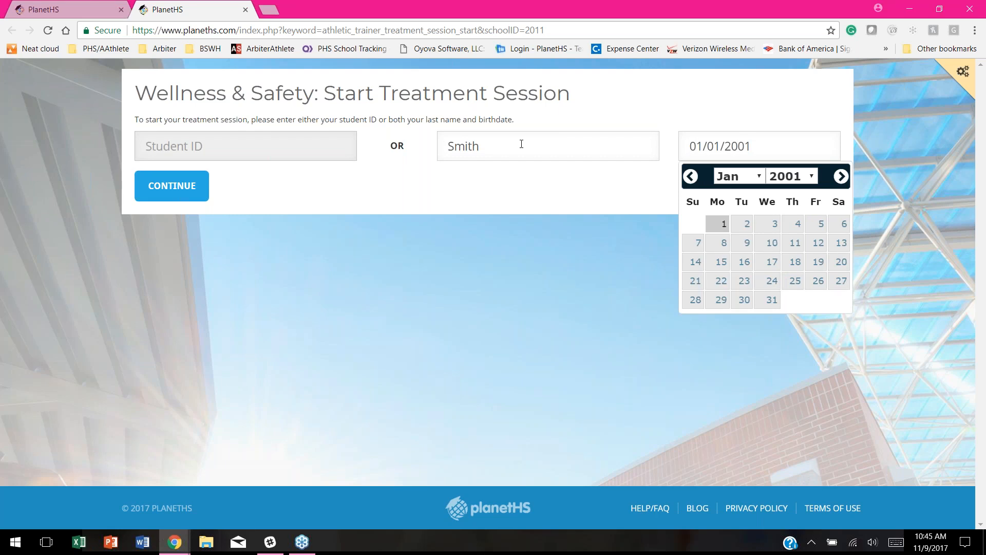
{"action": "left_click", "coordinate": [774, 103]}
{"action": "left_click", "coordinate": [171, 186]}
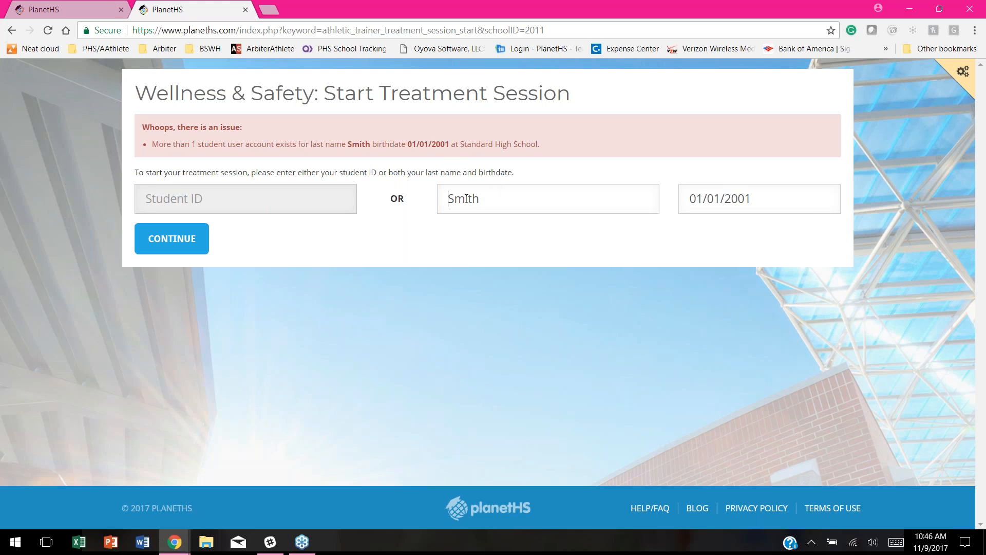
Step: Open the athlete's shoulder injury record from the treatments list
{"action": "left_click", "coordinate": [58, 15]}
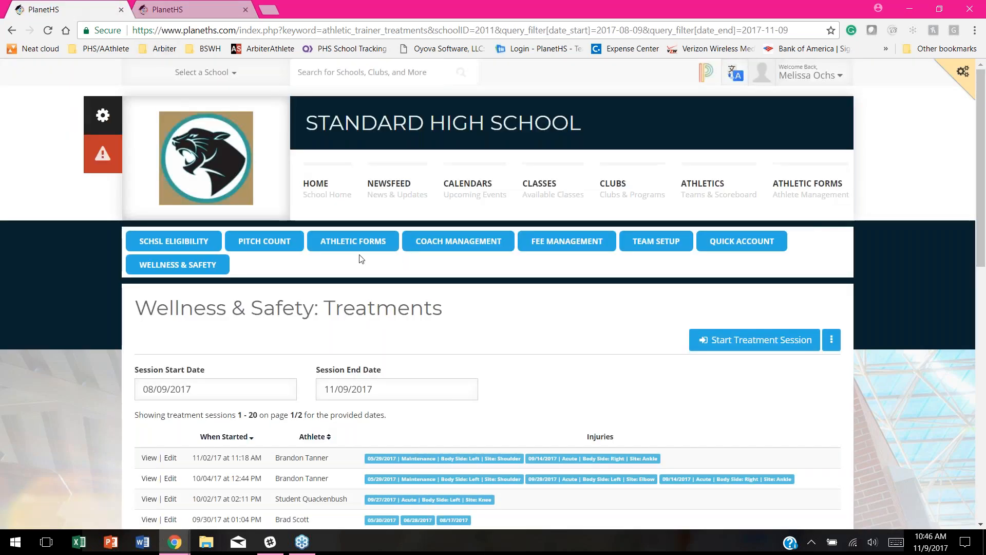
{"action": "scroll", "coordinate": [536, 354], "scroll_direction": "down", "scroll_amount": 3}
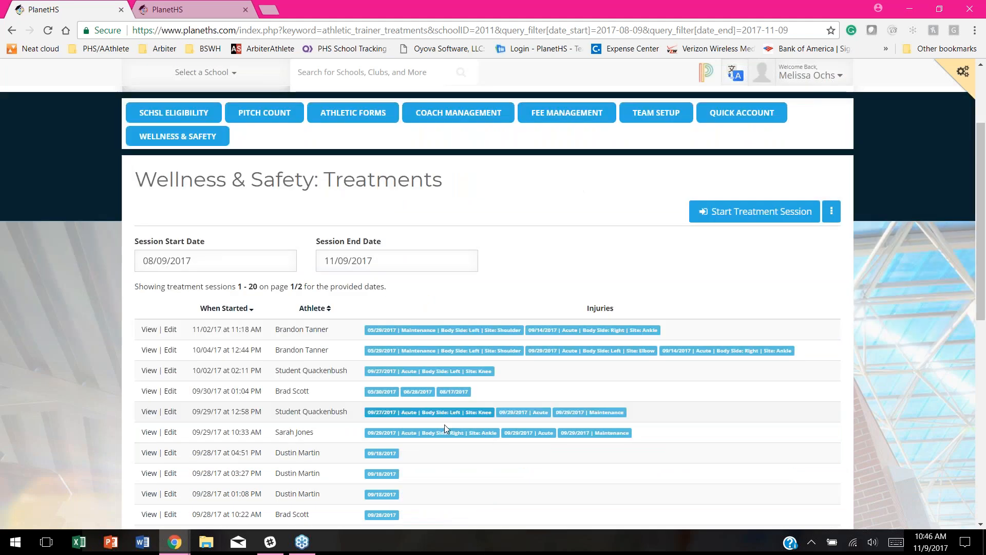
{"action": "scroll", "coordinate": [319, 407], "scroll_direction": "down", "scroll_amount": 1}
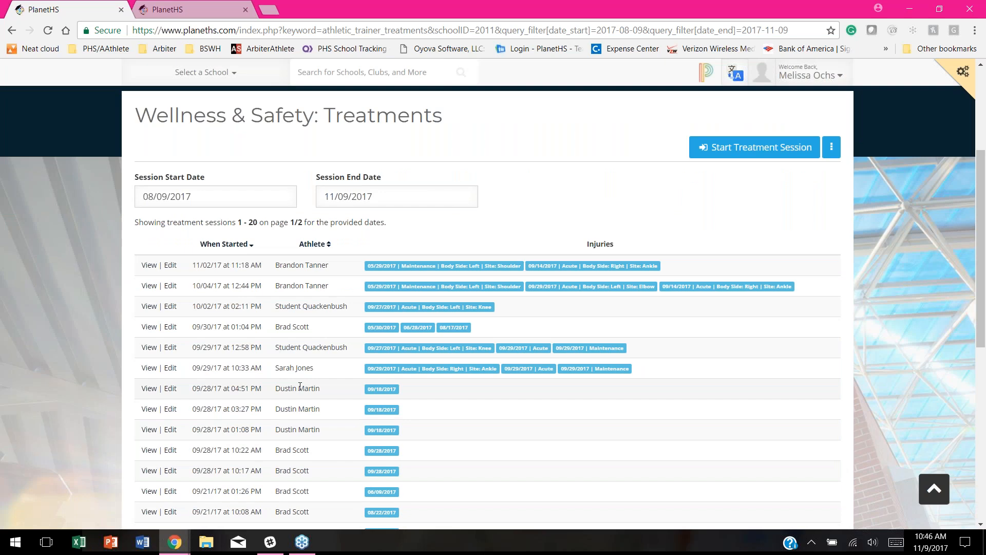
{"action": "left_click", "coordinate": [409, 266]}
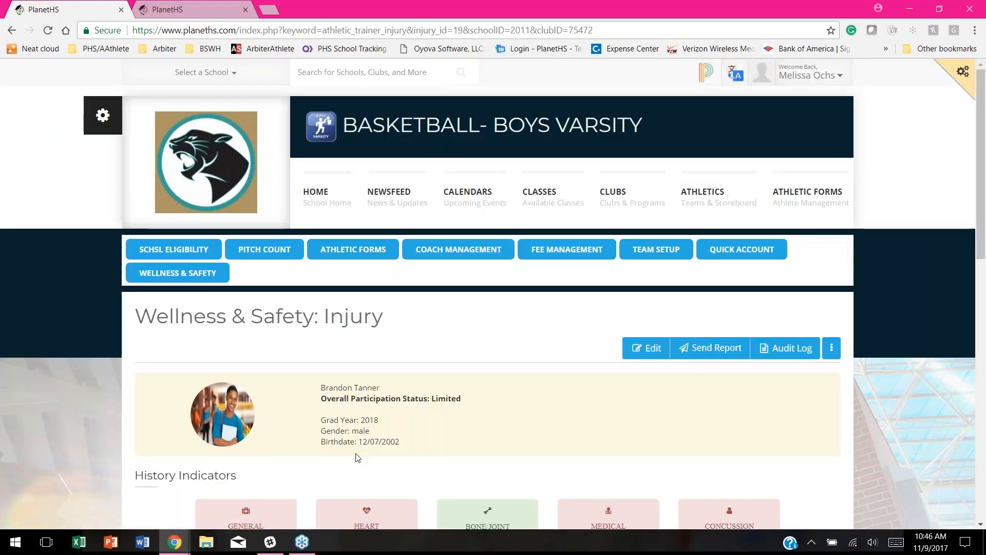
Step: Replace the last name on the Start Treatment Session form with the athlete's last name
{"action": "left_click", "coordinate": [199, 10]}
{"action": "double_click", "coordinate": [534, 191]}
{"action": "type", "text": "Tanner"}
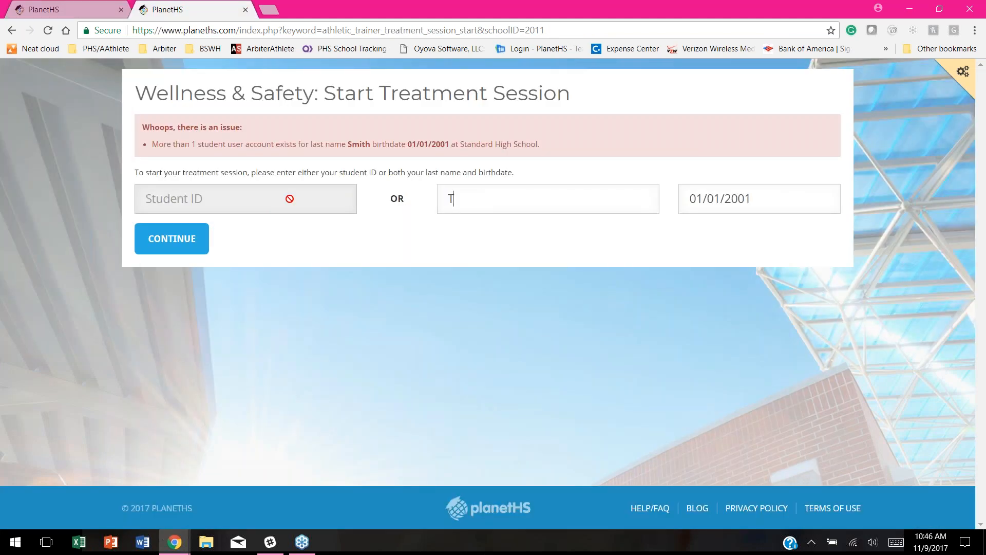
Step: Overwrite the birthdate with the athlete's and continue to the athlete's injury list
{"action": "left_click", "coordinate": [740, 202]}
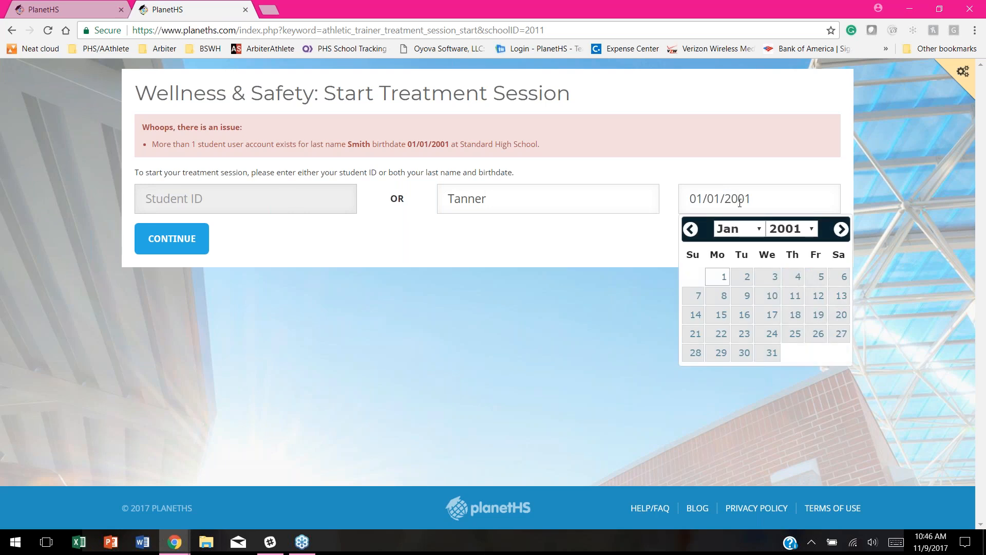
{"action": "key", "text": "ctrl+a"}
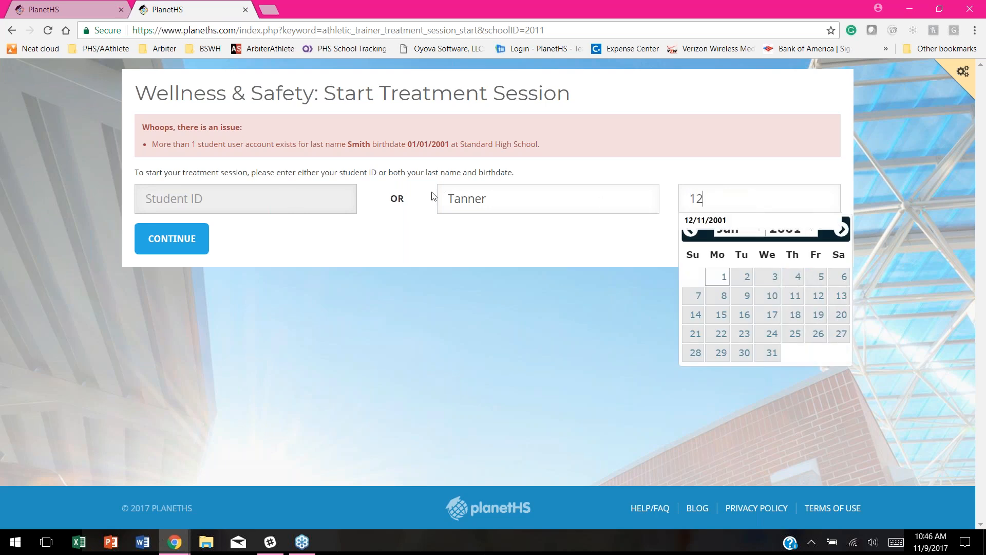
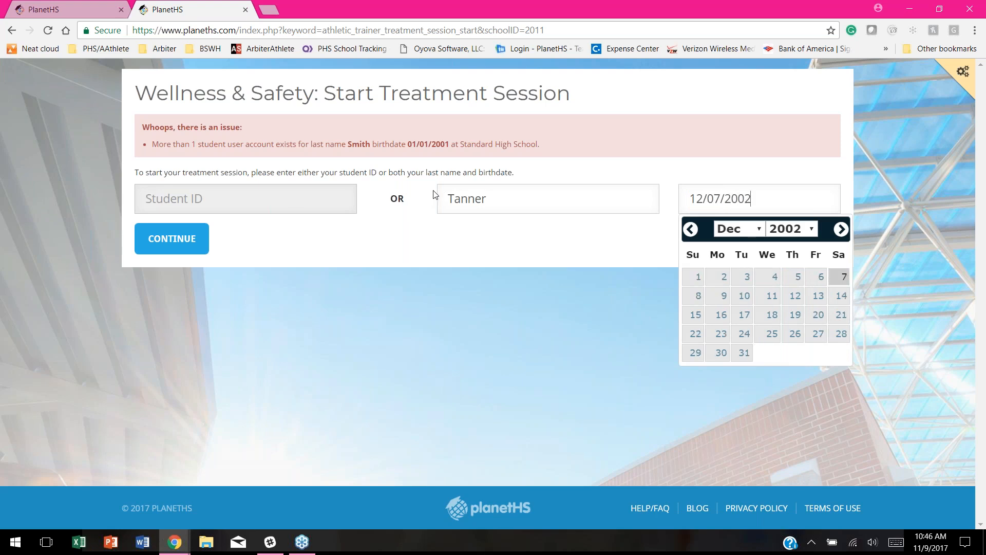
{"action": "left_click", "coordinate": [434, 194]}
{"action": "left_click", "coordinate": [165, 249]}
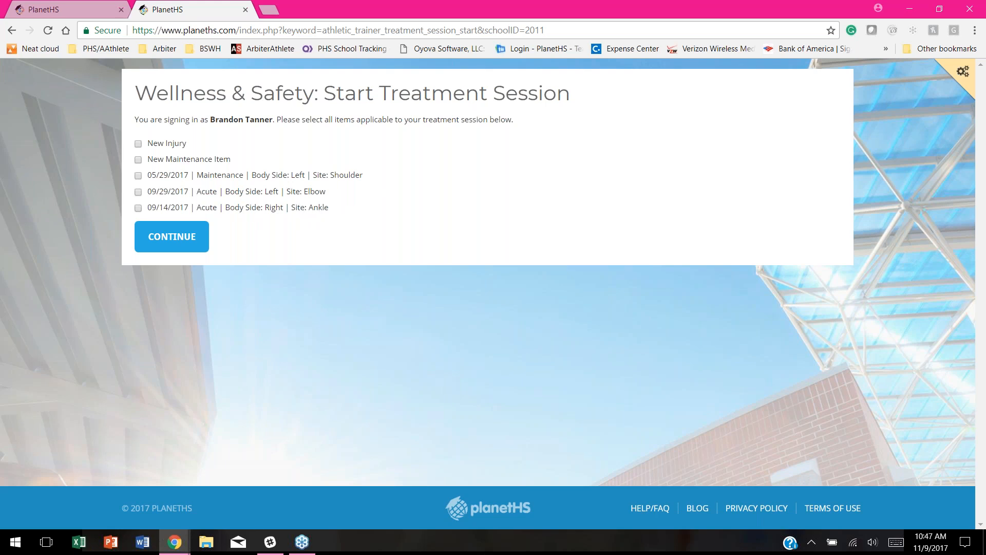
Step: Select the 09/14/2017 right ankle and 05/29/2017 left shoulder items and start the session
{"action": "left_click", "coordinate": [138, 208]}
{"action": "left_click", "coordinate": [138, 175]}
{"action": "left_click", "coordinate": [172, 239]}
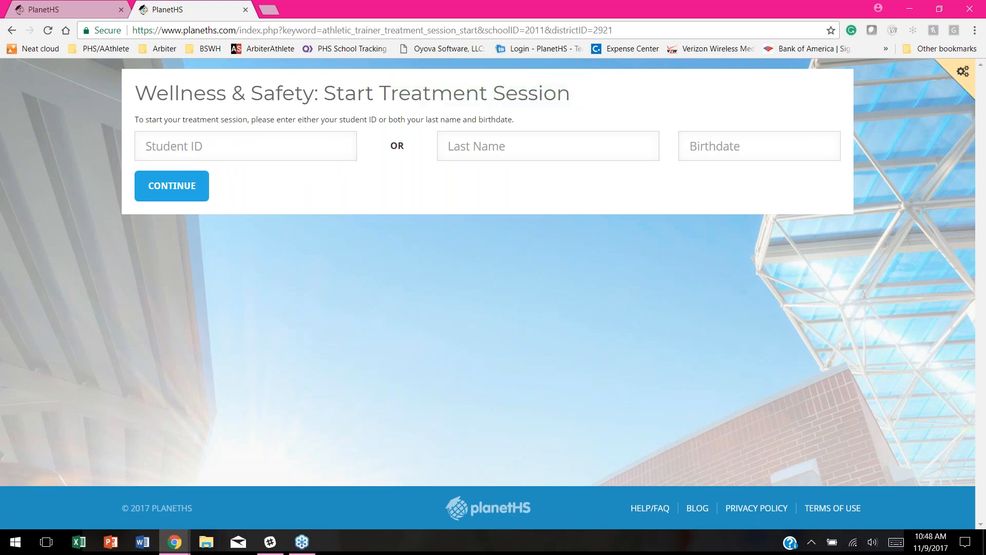
{"action": "left_click", "coordinate": [58, 9]}
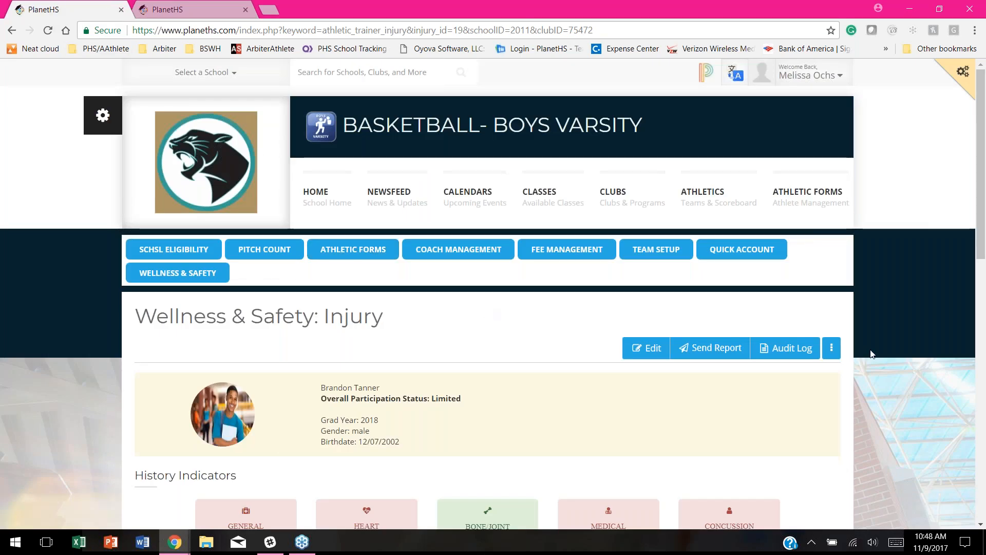
Step: Open the Treatments list showing the 11:47 AM 11/09/17 shoulder and ankle session
{"action": "left_click", "coordinate": [831, 348]}
{"action": "left_click", "coordinate": [814, 399]}
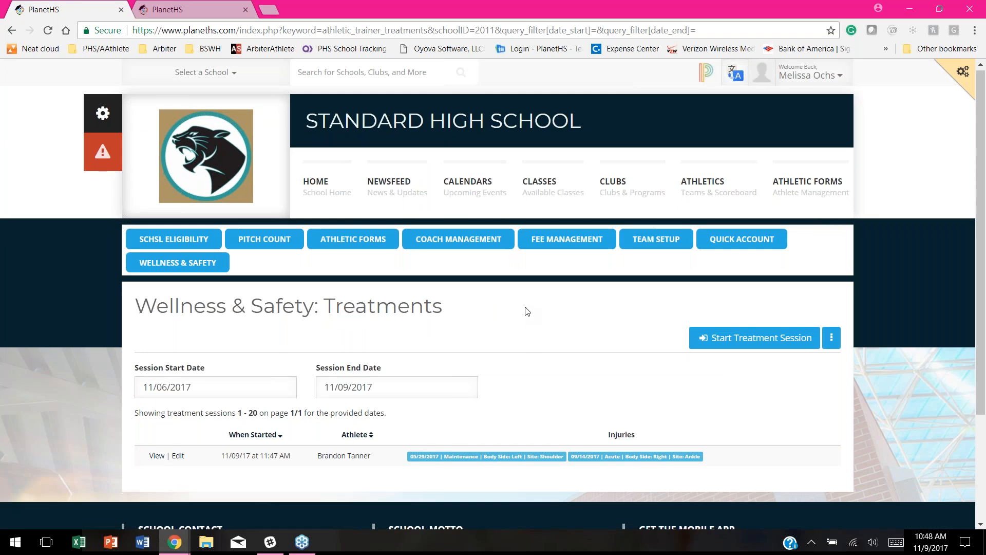
{"action": "scroll", "coordinate": [529, 303], "scroll_direction": "down", "scroll_amount": 1}
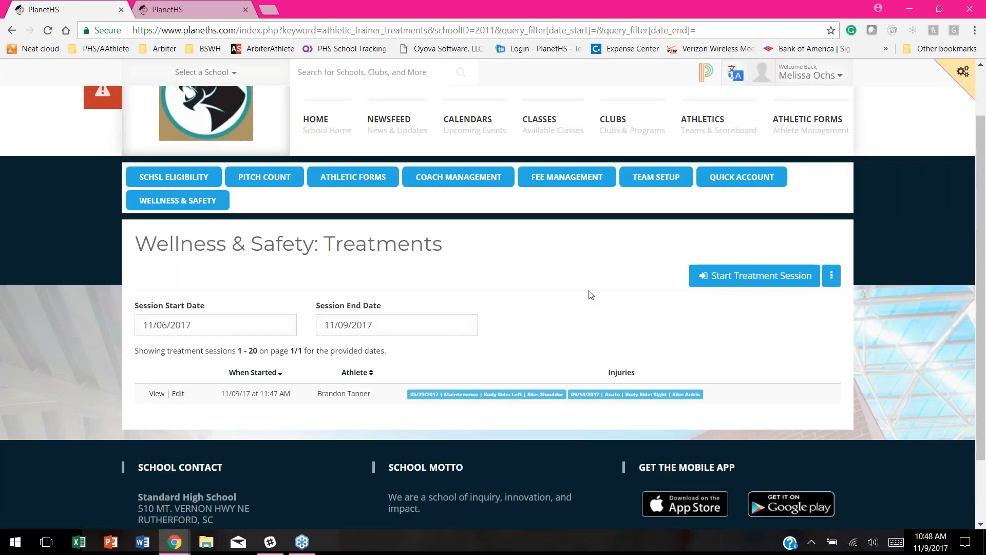
{"action": "scroll", "coordinate": [565, 290], "scroll_direction": "down", "scroll_amount": 1}
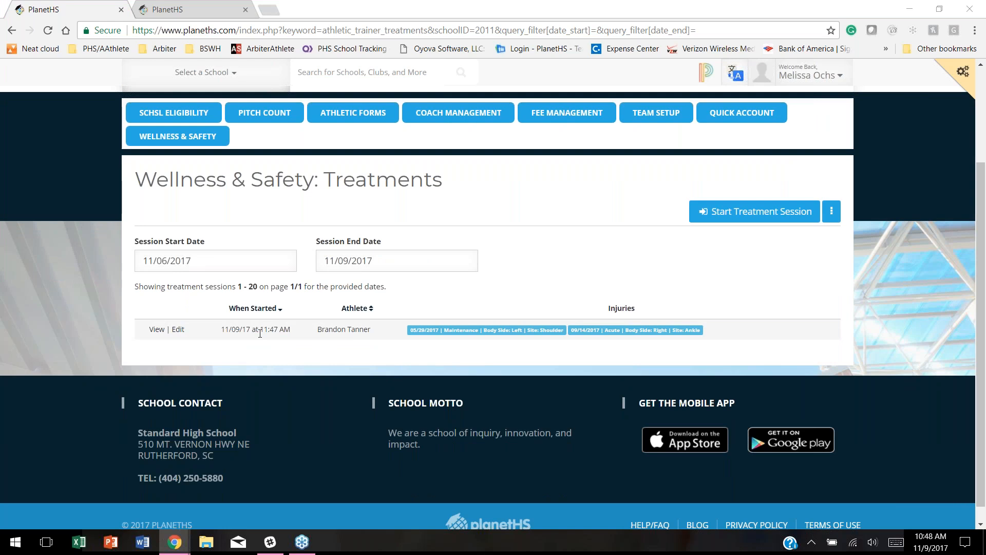
{"action": "left_click", "coordinate": [289, 332]}
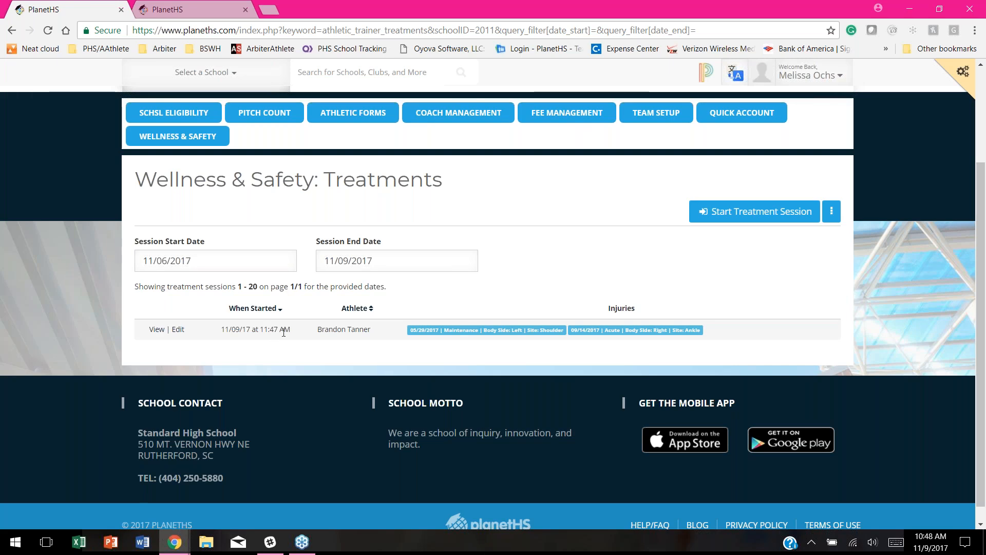
{"action": "scroll", "coordinate": [288, 310], "scroll_direction": "up", "scroll_amount": 1}
{"action": "scroll", "coordinate": [288, 310], "scroll_direction": "up", "scroll_amount": 2}
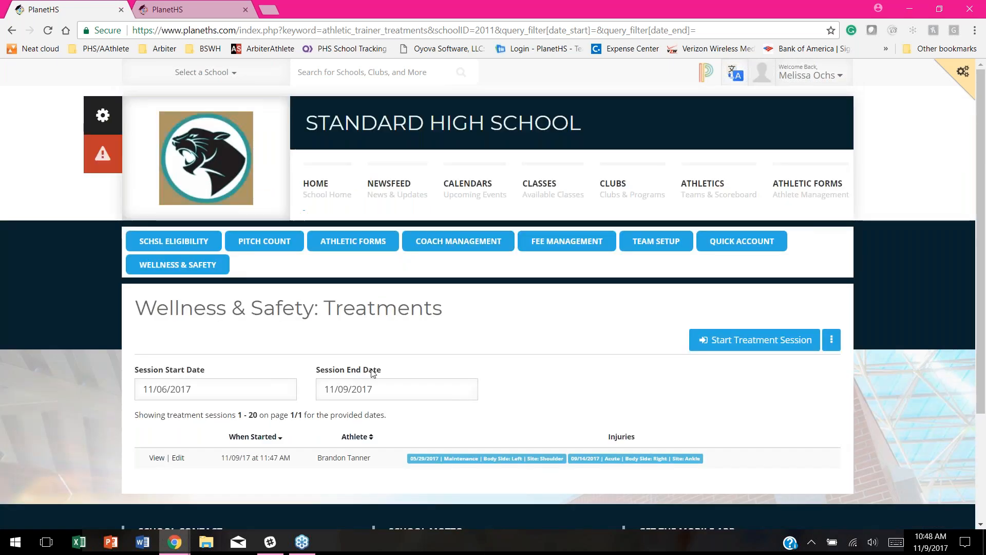
{"action": "scroll", "coordinate": [288, 310], "scroll_direction": "down", "scroll_amount": 2}
{"action": "scroll", "coordinate": [287, 347], "scroll_direction": "down", "scroll_amount": 1}
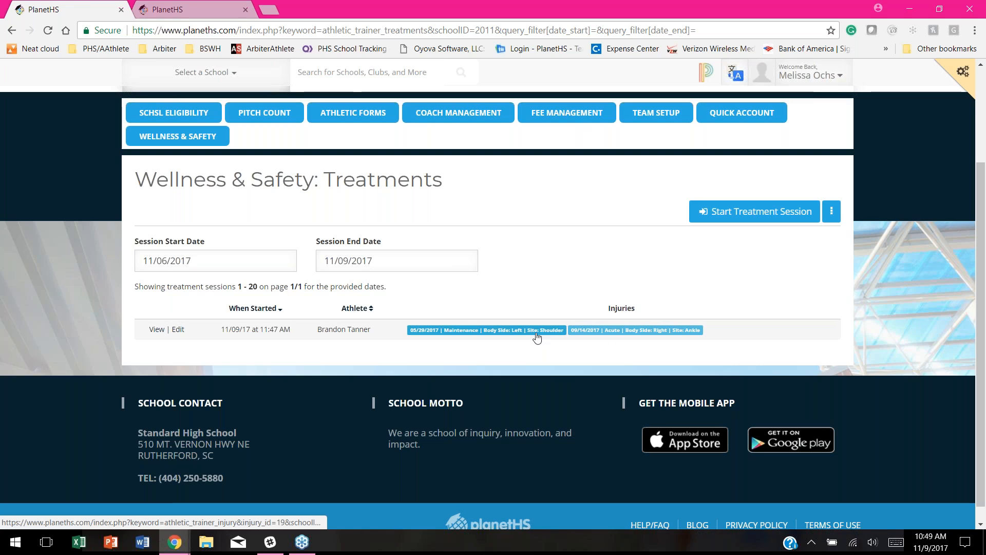
{"action": "left_click", "coordinate": [510, 332]}
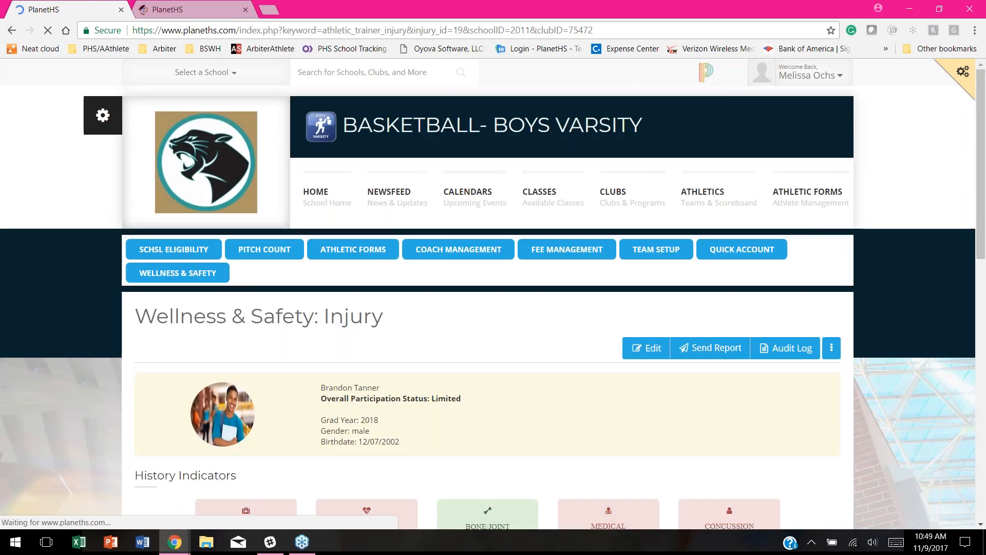
{"action": "scroll", "coordinate": [504, 424], "scroll_direction": "down", "scroll_amount": 4}
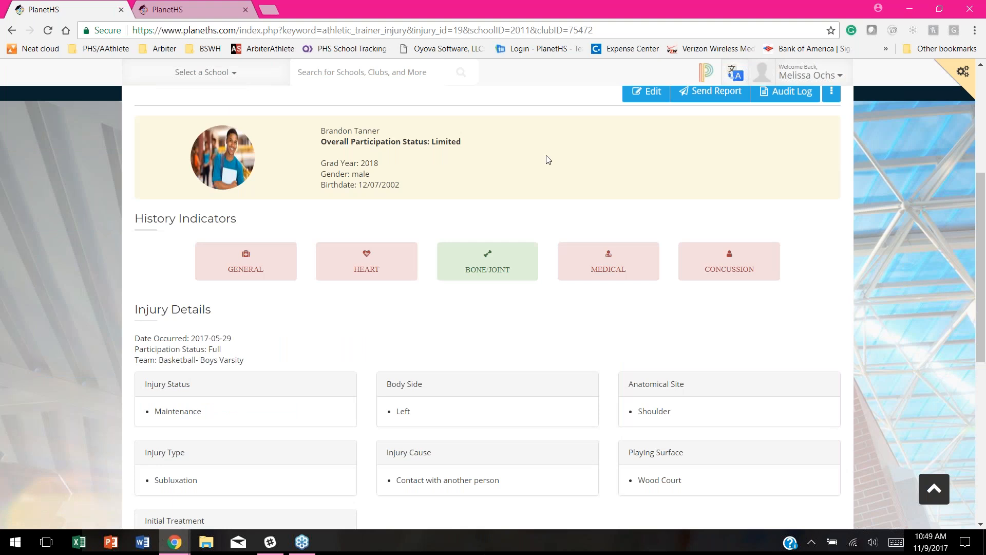
{"action": "scroll", "coordinate": [704, 221], "scroll_direction": "up", "scroll_amount": 1}
{"action": "scroll", "coordinate": [615, 227], "scroll_direction": "up", "scroll_amount": 1}
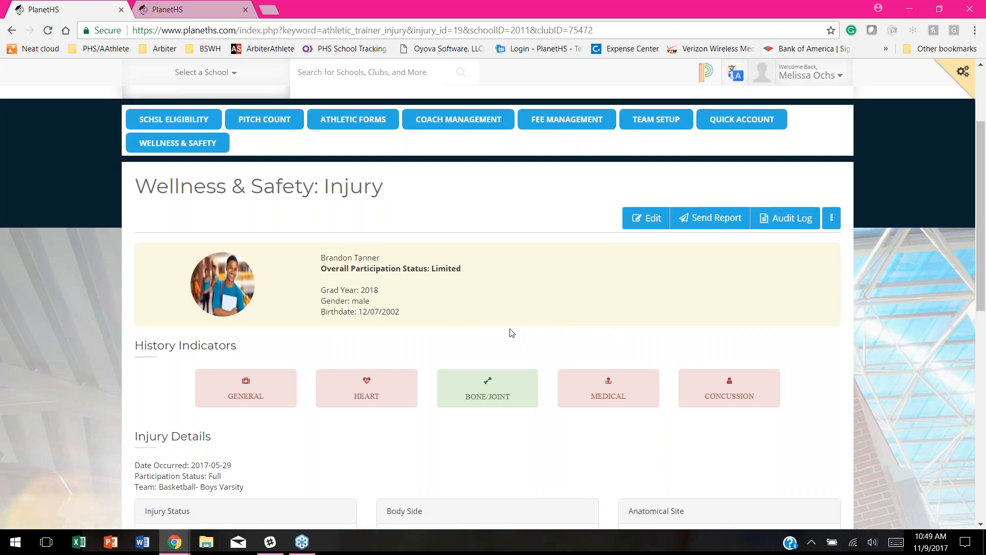
{"action": "scroll", "coordinate": [184, 391], "scroll_direction": "down", "scroll_amount": 1}
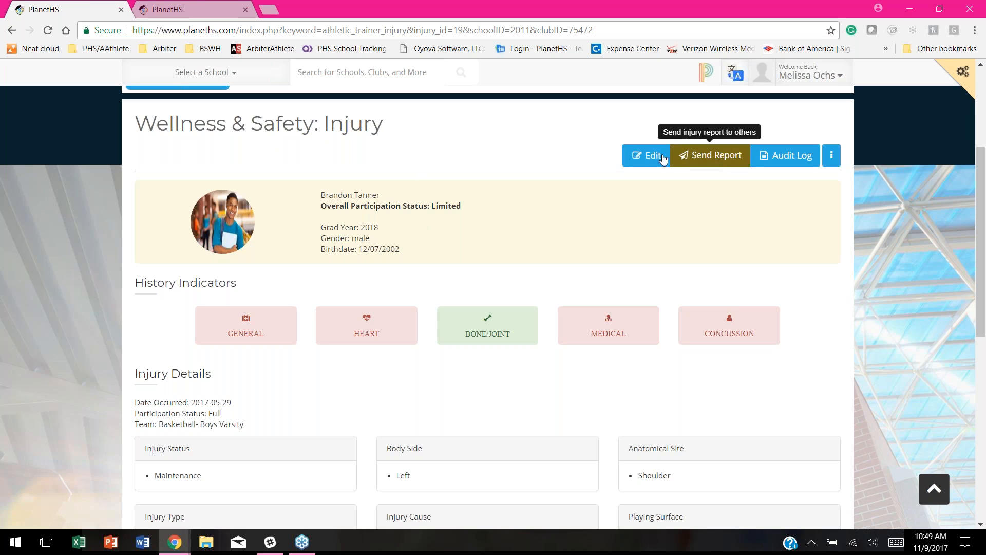
{"action": "left_click", "coordinate": [11, 29]}
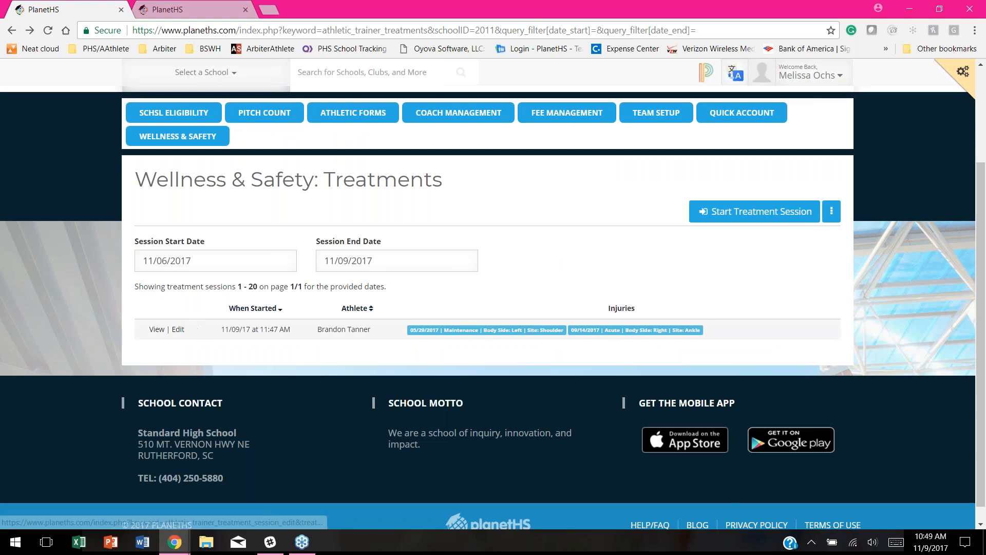
{"action": "left_click", "coordinate": [178, 330]}
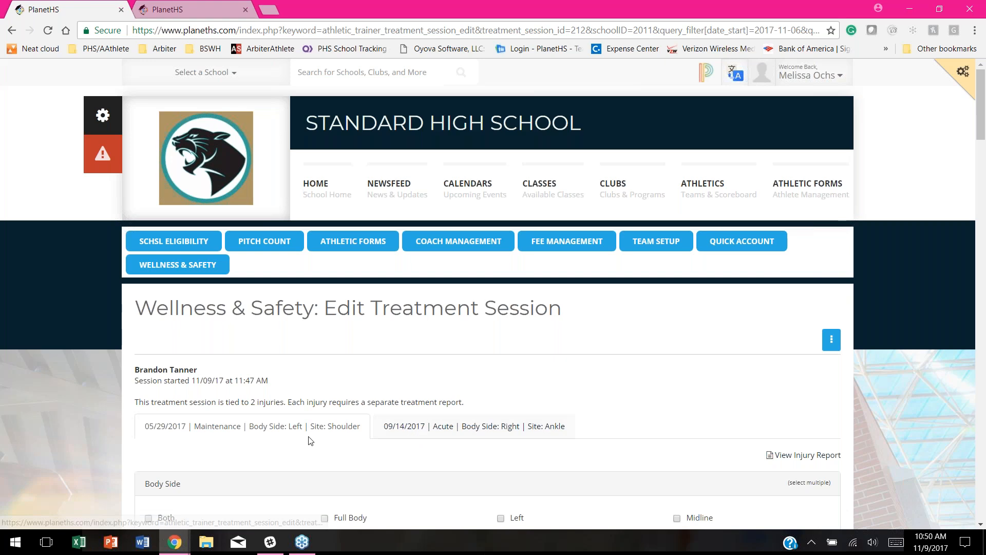
Step: View the ankle injury's treatment report, then return to the shoulder injury's report
{"action": "scroll", "coordinate": [339, 406], "scroll_direction": "down", "scroll_amount": 1}
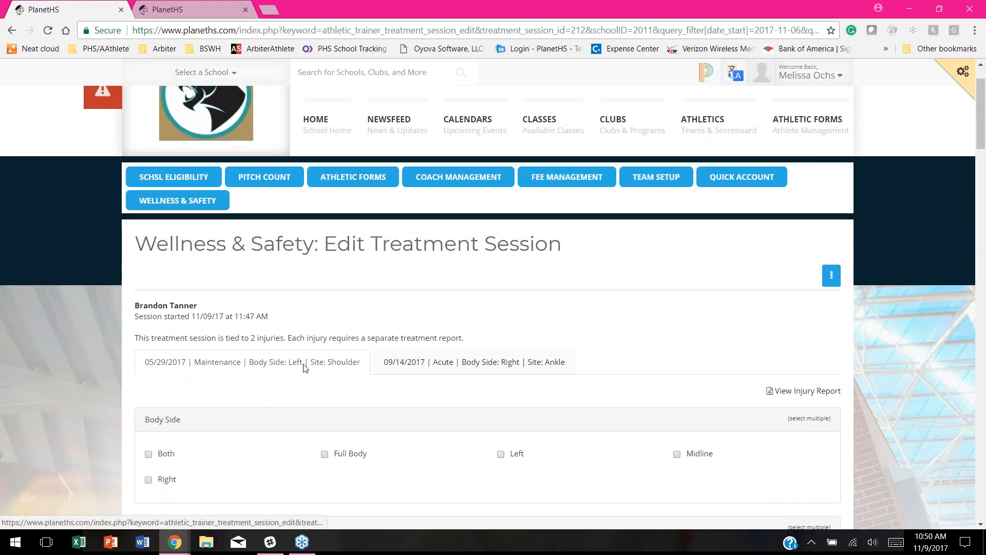
{"action": "scroll", "coordinate": [305, 371], "scroll_direction": "down", "scroll_amount": 1}
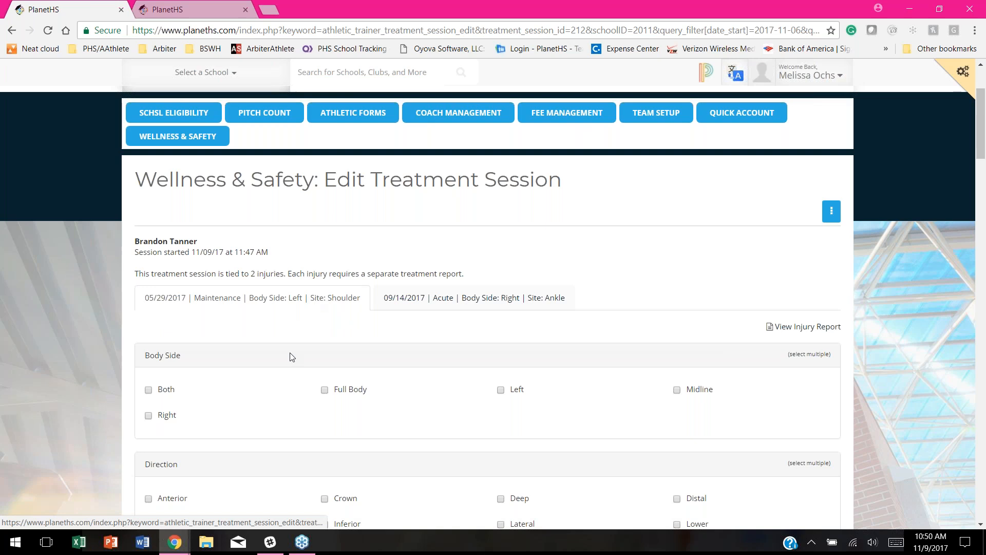
{"action": "left_click", "coordinate": [448, 298]}
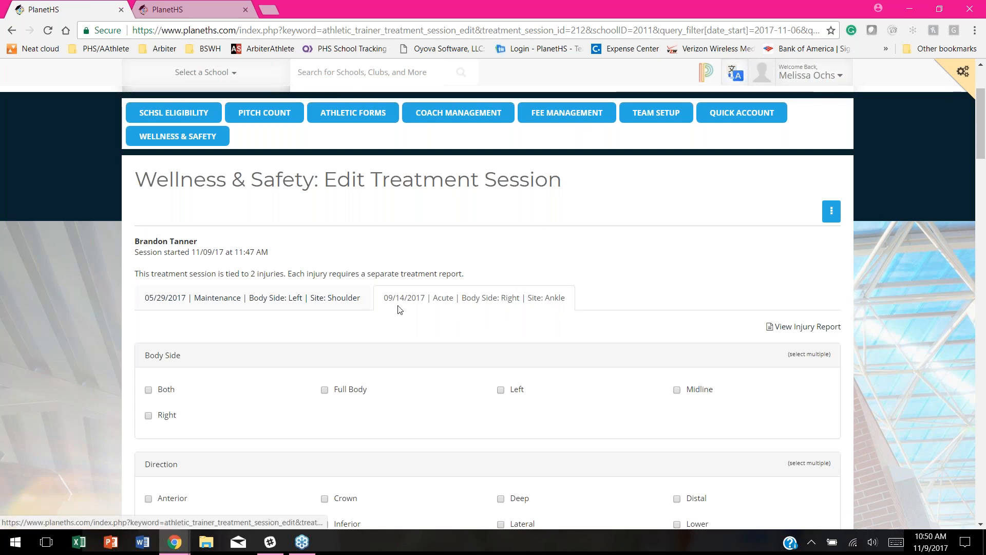
{"action": "left_click", "coordinate": [260, 301]}
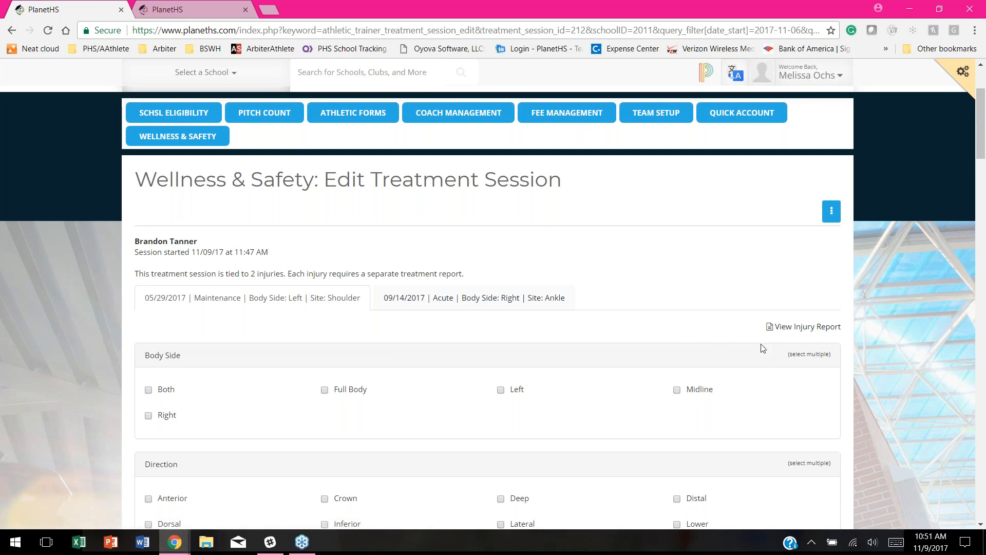
Step: Close the extra shoulder injury report tab, returning to the Edit Treatment Session form
{"action": "left_click", "coordinate": [808, 329]}
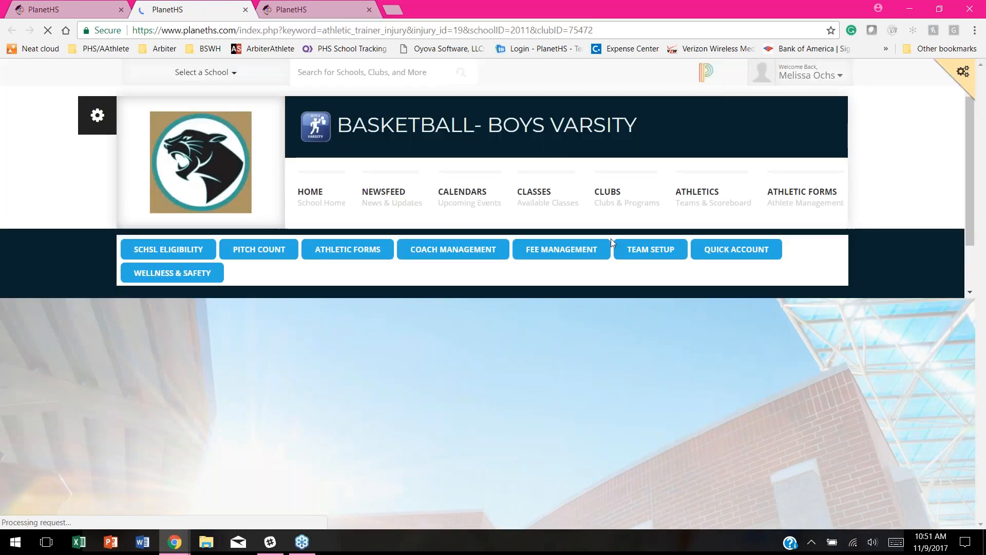
{"action": "scroll", "coordinate": [555, 334], "scroll_direction": "down", "scroll_amount": 3}
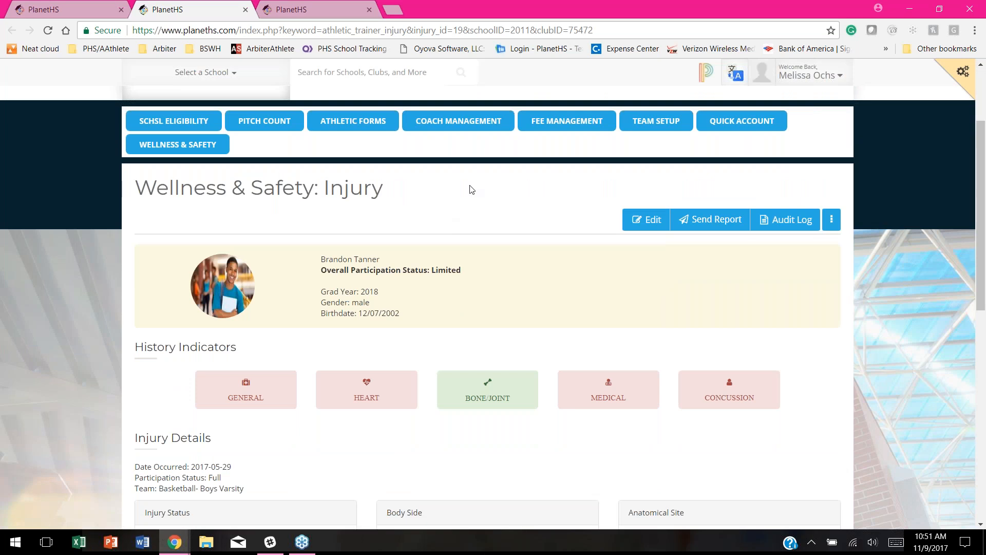
{"action": "left_click", "coordinate": [96, 11]}
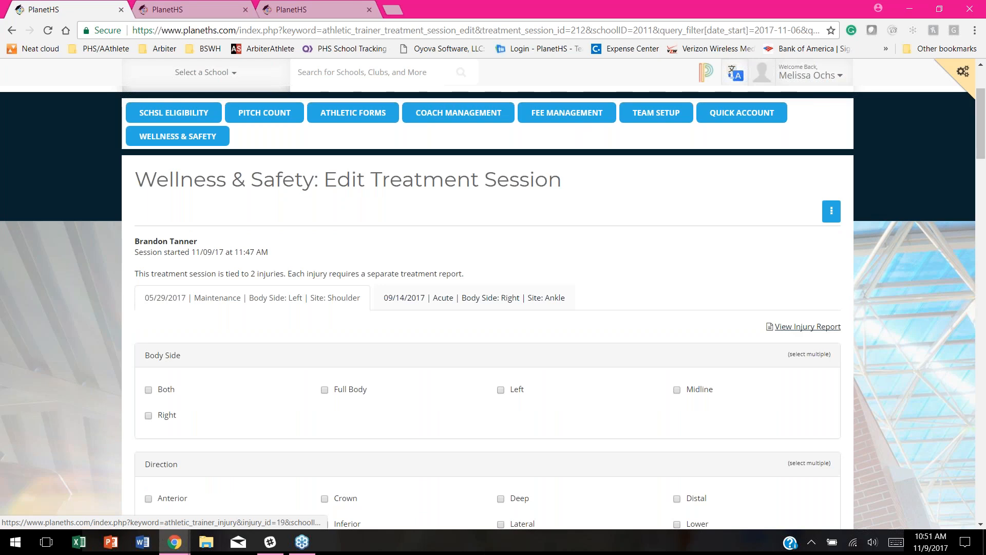
{"action": "left_click", "coordinate": [173, 15]}
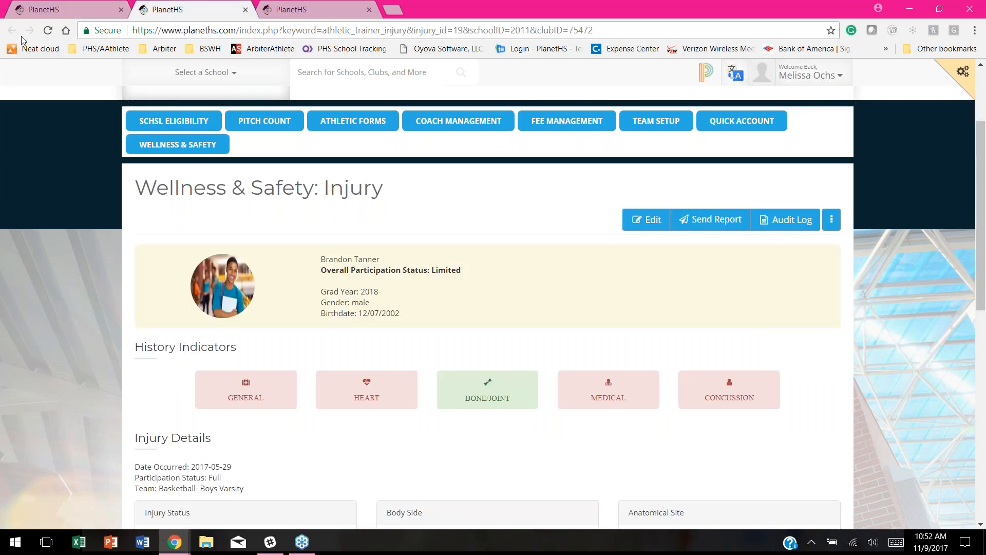
{"action": "left_click", "coordinate": [79, 7]}
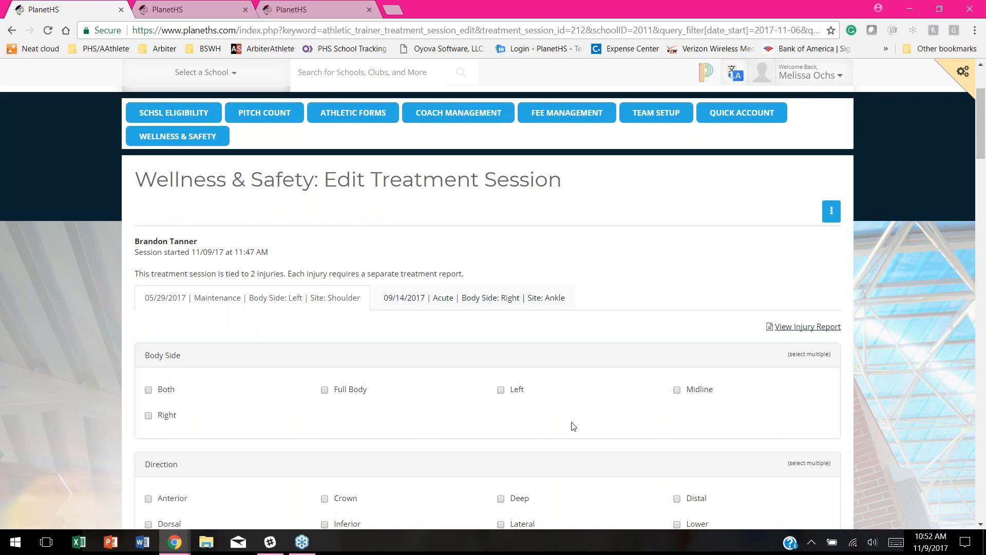
{"action": "left_click", "coordinate": [199, 9]}
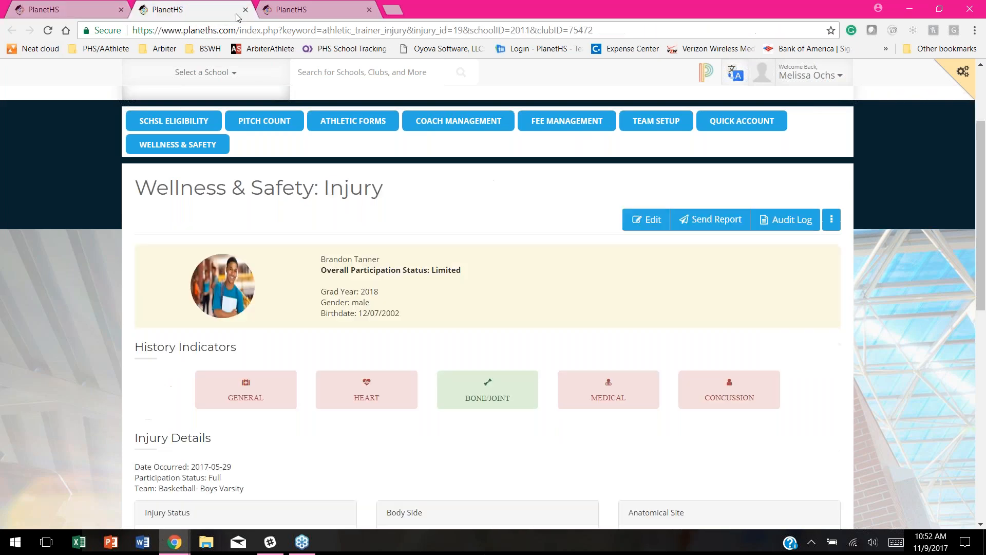
{"action": "left_click", "coordinate": [245, 10]}
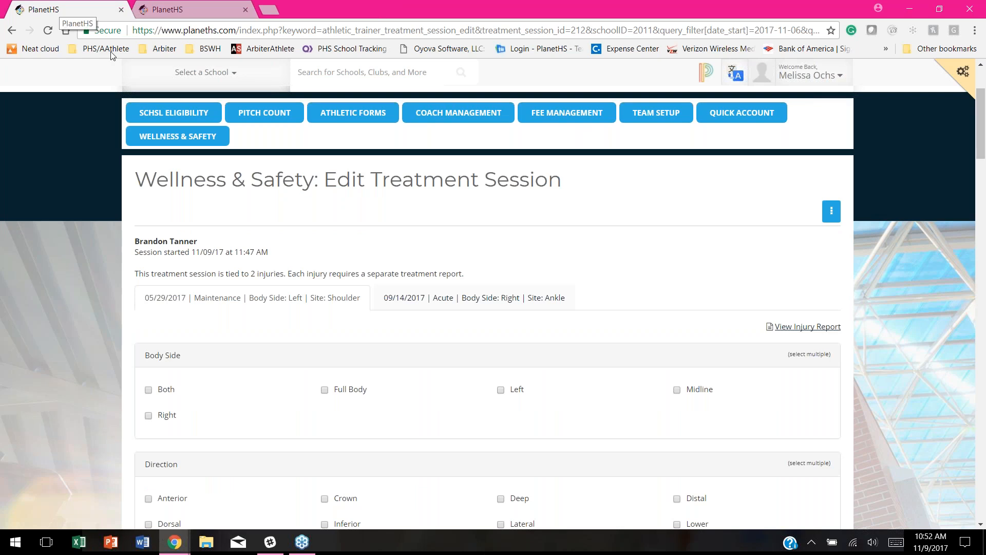
Step: Mark Left under Body Side in the shoulder report, moving down toward Anatomical Site
{"action": "scroll", "coordinate": [456, 383], "scroll_direction": "down", "scroll_amount": 1}
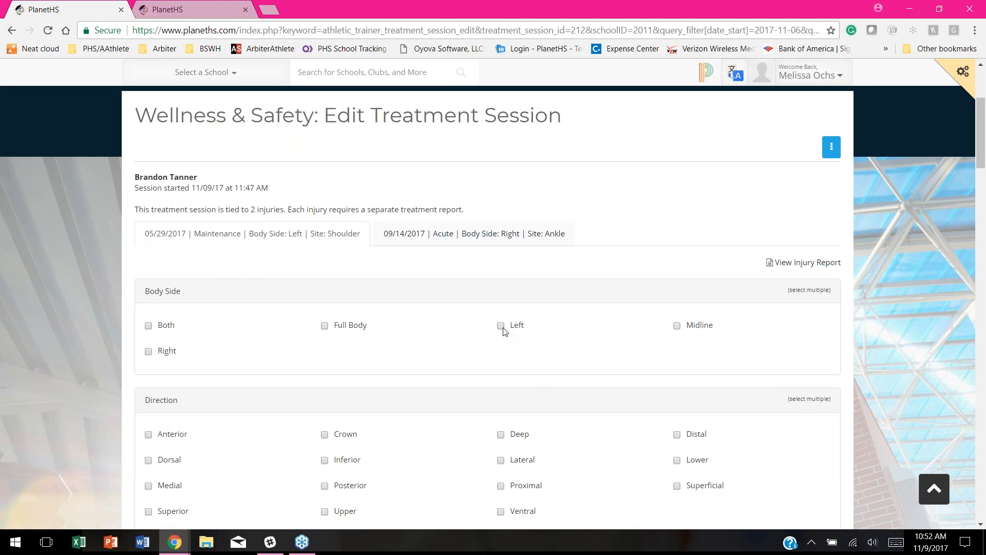
{"action": "scroll", "coordinate": [400, 300], "scroll_direction": "down", "scroll_amount": 1}
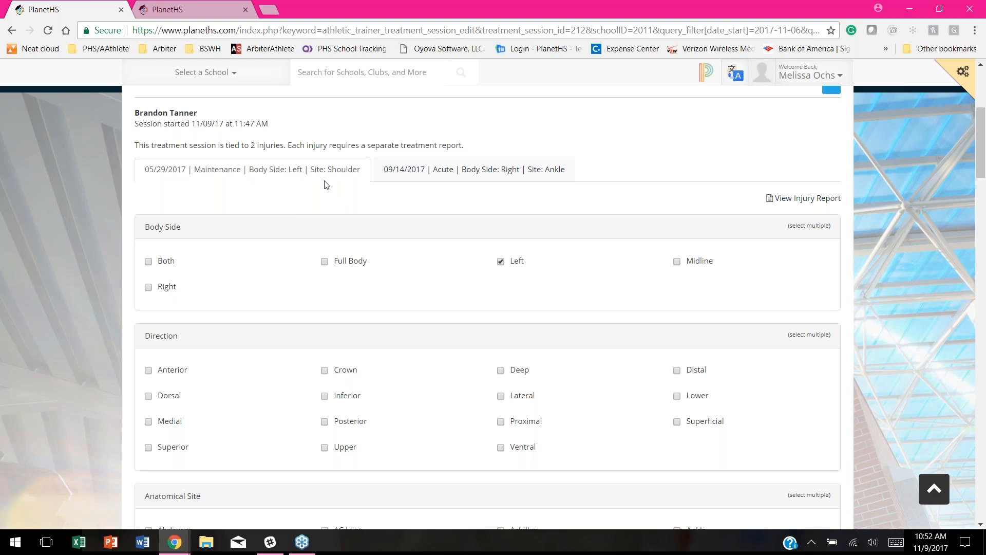
{"action": "scroll", "coordinate": [397, 202], "scroll_direction": "down", "scroll_amount": 1}
{"action": "scroll", "coordinate": [397, 202], "scroll_direction": "down", "scroll_amount": 1}
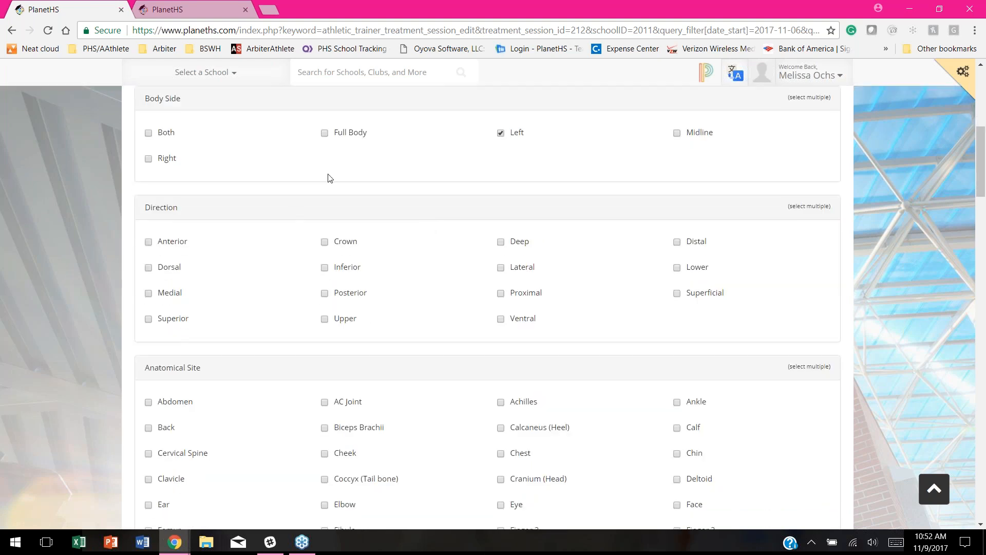
{"action": "scroll", "coordinate": [380, 226], "scroll_direction": "up", "scroll_amount": 4}
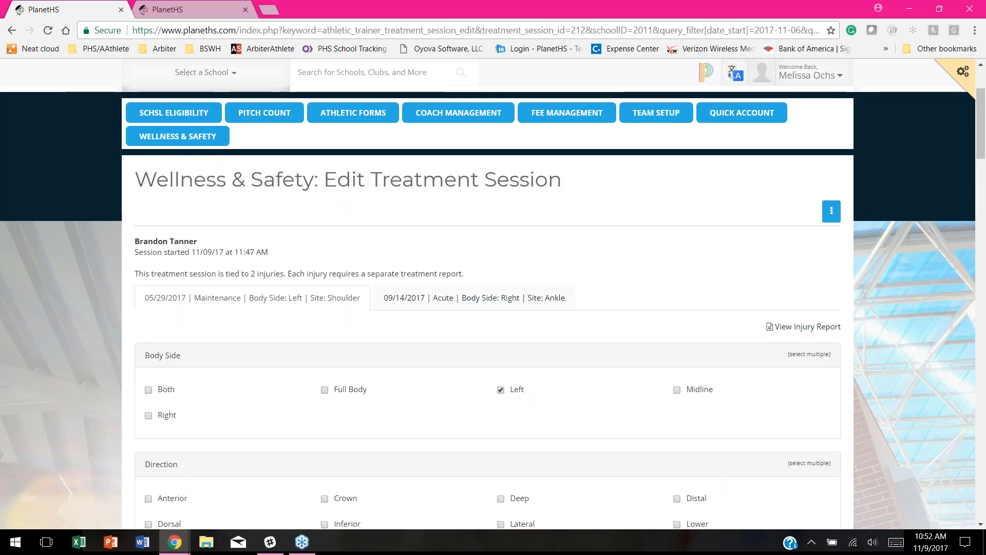
{"action": "scroll", "coordinate": [370, 260], "scroll_direction": "down", "scroll_amount": 2}
{"action": "scroll", "coordinate": [371, 260], "scroll_direction": "down", "scroll_amount": 2}
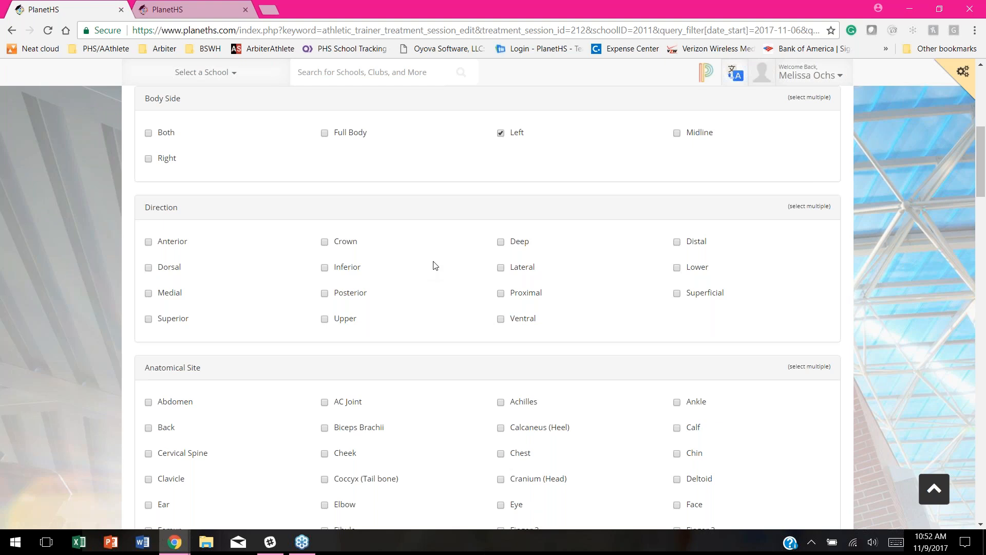
{"action": "scroll", "coordinate": [452, 238], "scroll_direction": "down", "scroll_amount": 1}
{"action": "scroll", "coordinate": [454, 254], "scroll_direction": "up", "scroll_amount": 4}
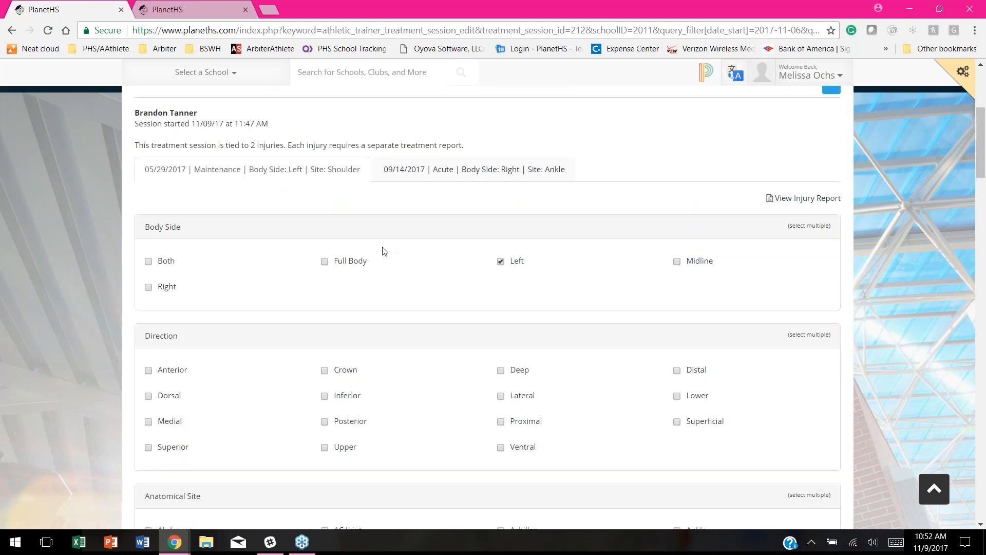
{"action": "scroll", "coordinate": [462, 307], "scroll_direction": "down", "scroll_amount": 6}
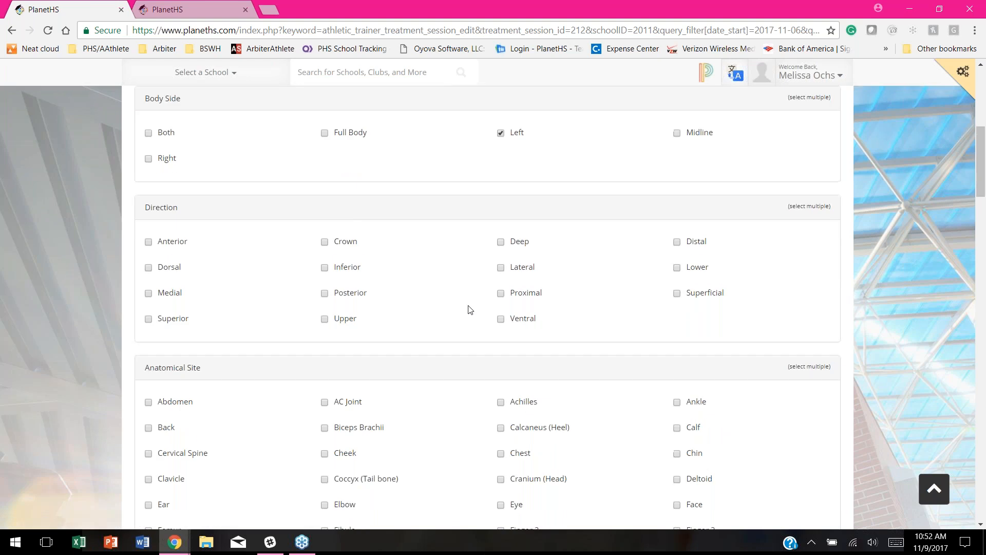
{"action": "scroll", "coordinate": [587, 415], "scroll_direction": "down", "scroll_amount": 2}
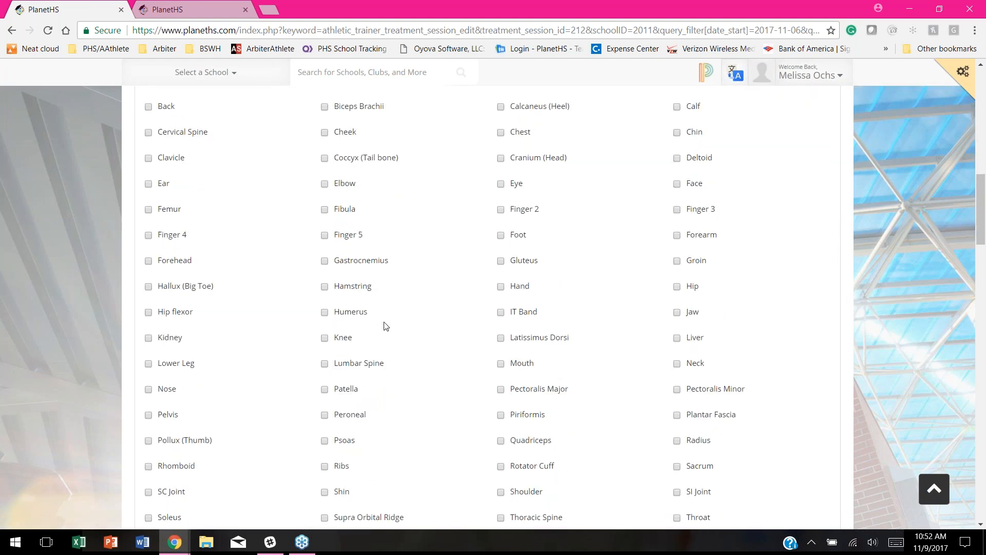
{"action": "scroll", "coordinate": [431, 392], "scroll_direction": "down", "scroll_amount": 2}
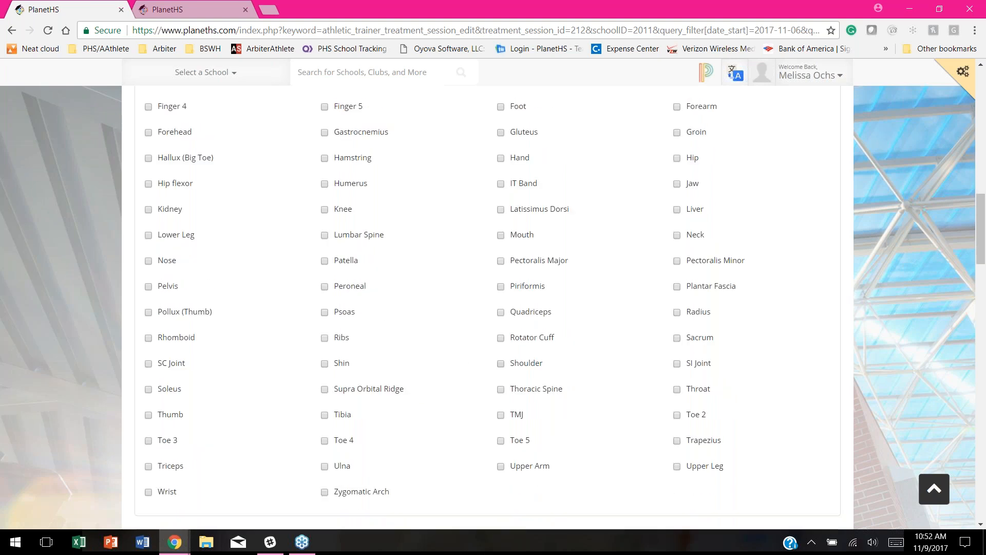
{"action": "scroll", "coordinate": [398, 262], "scroll_direction": "up", "scroll_amount": 3}
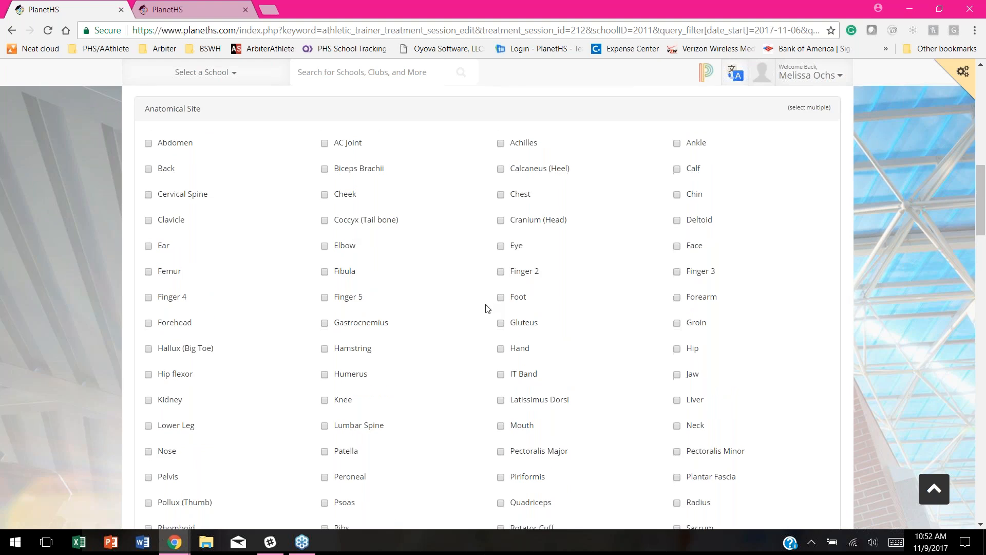
{"action": "scroll", "coordinate": [473, 303], "scroll_direction": "down", "scroll_amount": 2}
Step: Tick Shoulder as anatomical site and Game Ready and E-Stim as modalities
{"action": "scroll", "coordinate": [455, 283], "scroll_direction": "down", "scroll_amount": 2}
{"action": "scroll", "coordinate": [455, 283], "scroll_direction": "down", "scroll_amount": 1}
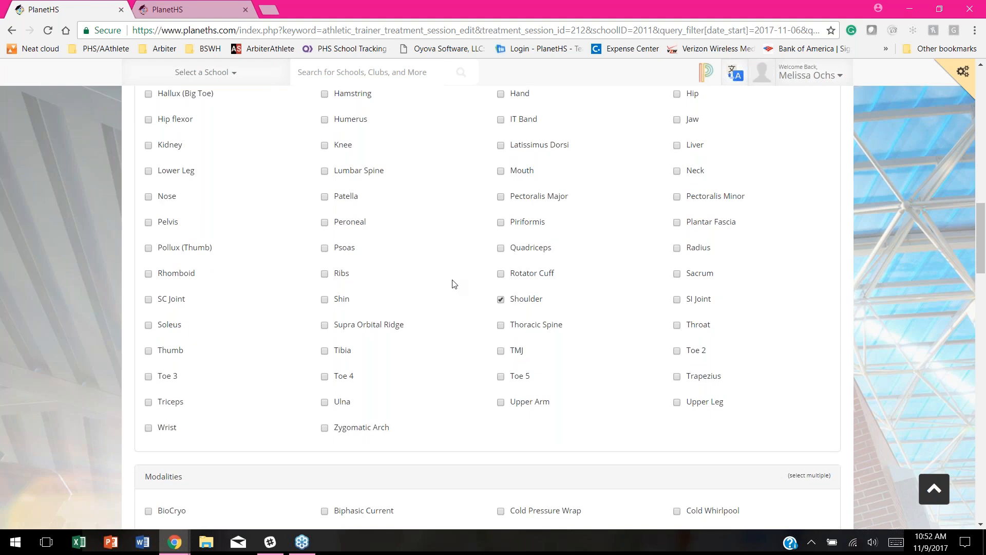
{"action": "scroll", "coordinate": [216, 345], "scroll_direction": "down", "scroll_amount": 5}
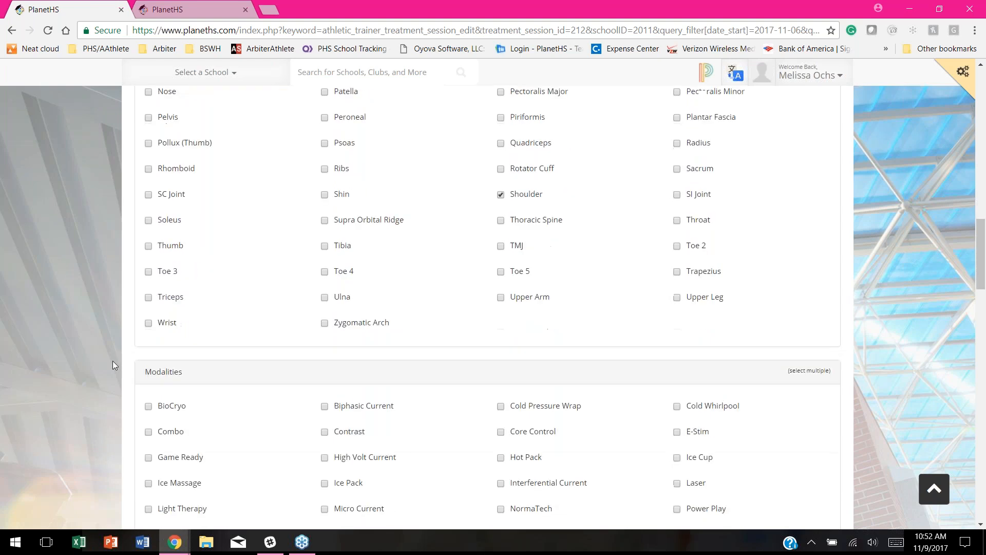
{"action": "scroll", "coordinate": [98, 331], "scroll_direction": "down", "scroll_amount": 3}
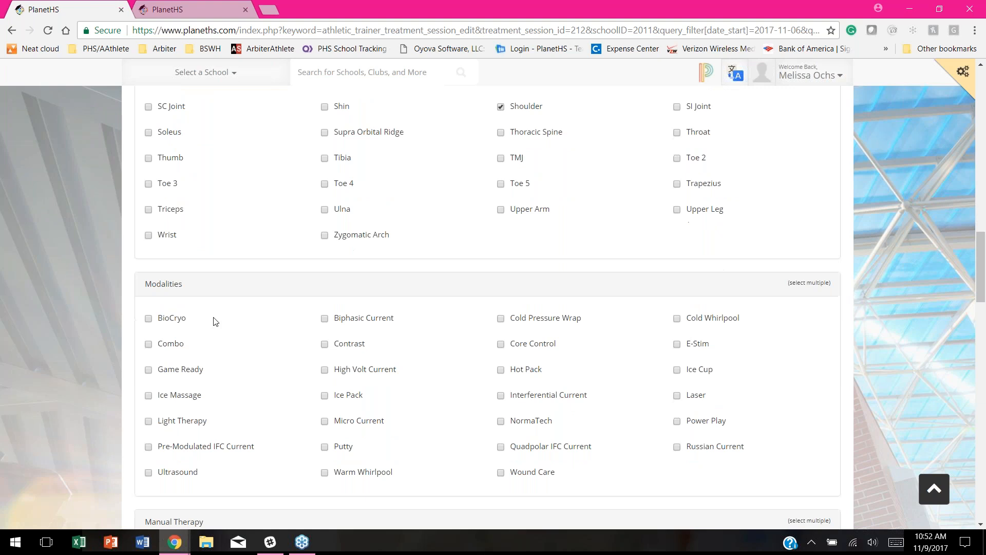
{"action": "scroll", "coordinate": [411, 313], "scroll_direction": "down", "scroll_amount": 3}
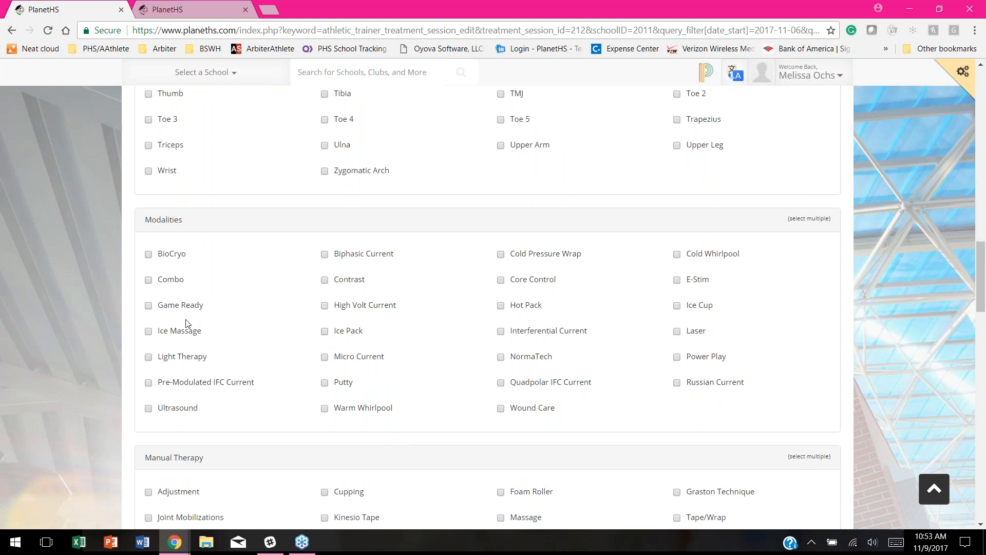
{"action": "left_click", "coordinate": [147, 306]}
{"action": "scroll", "coordinate": [654, 390], "scroll_direction": "down", "scroll_amount": 1}
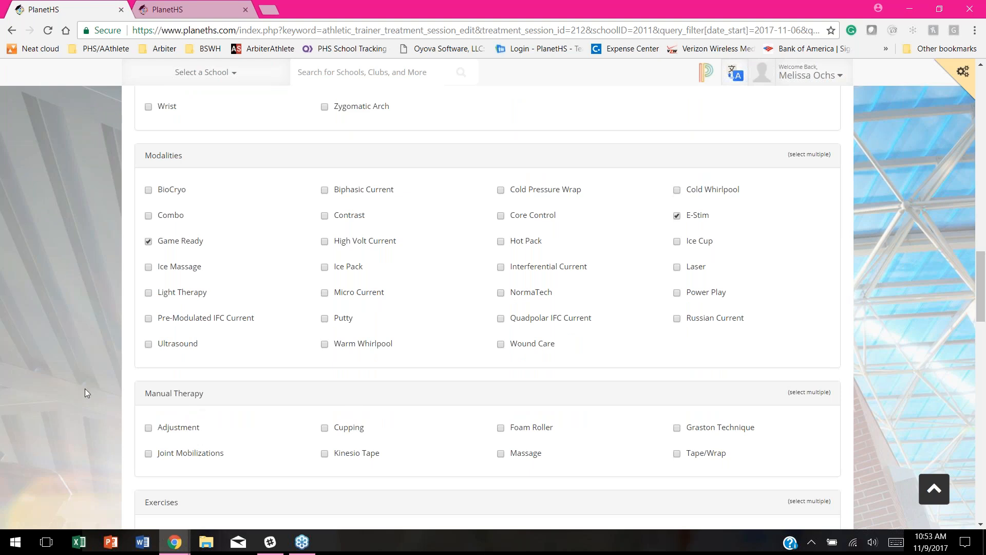
{"action": "scroll", "coordinate": [72, 394], "scroll_direction": "down", "scroll_amount": 1}
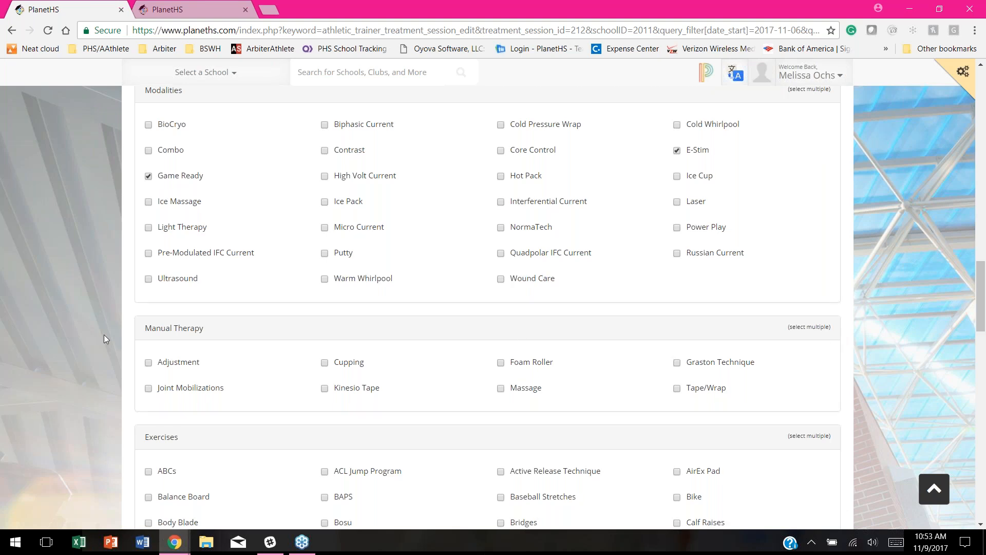
{"action": "scroll", "coordinate": [104, 334], "scroll_direction": "down", "scroll_amount": 3}
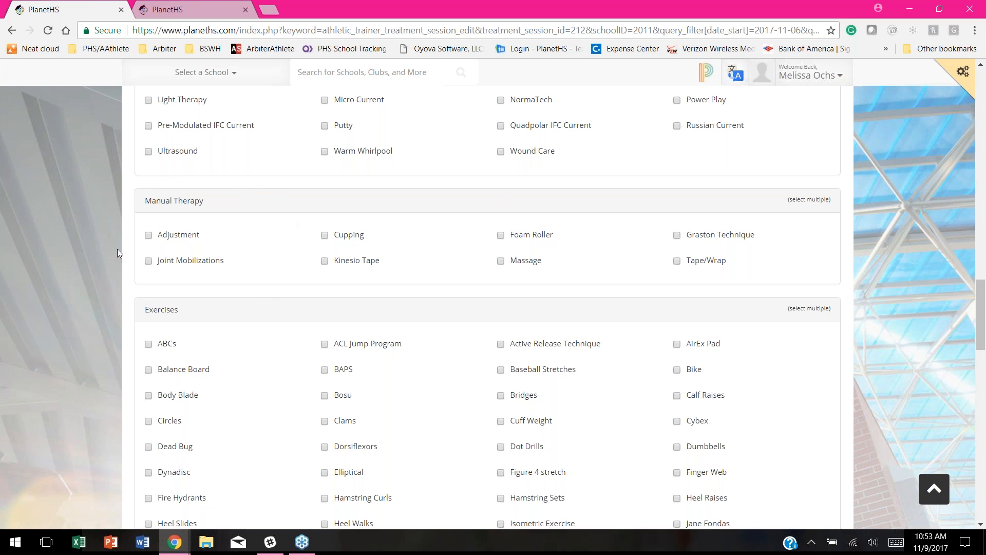
{"action": "scroll", "coordinate": [117, 238], "scroll_direction": "down", "scroll_amount": 1}
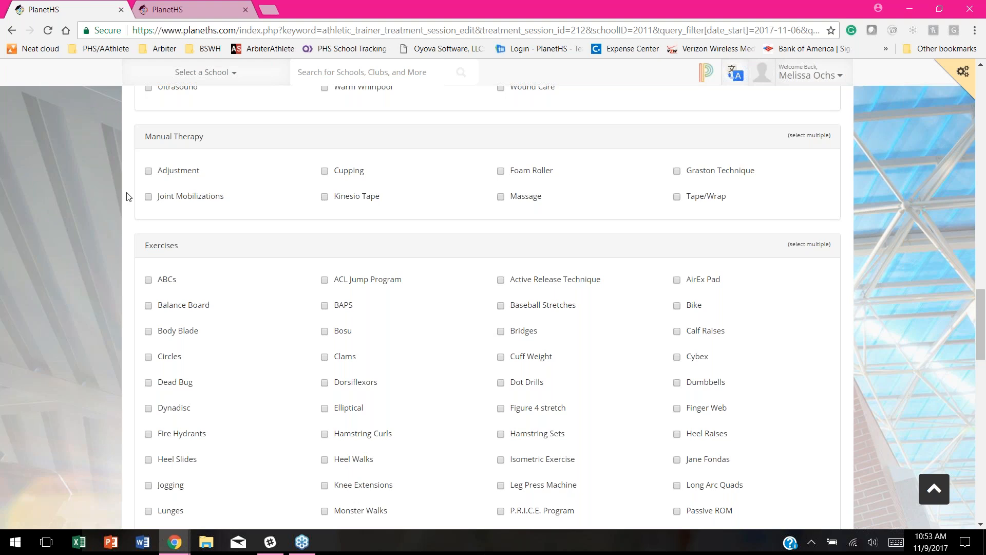
{"action": "scroll", "coordinate": [246, 271], "scroll_direction": "down", "scroll_amount": 2}
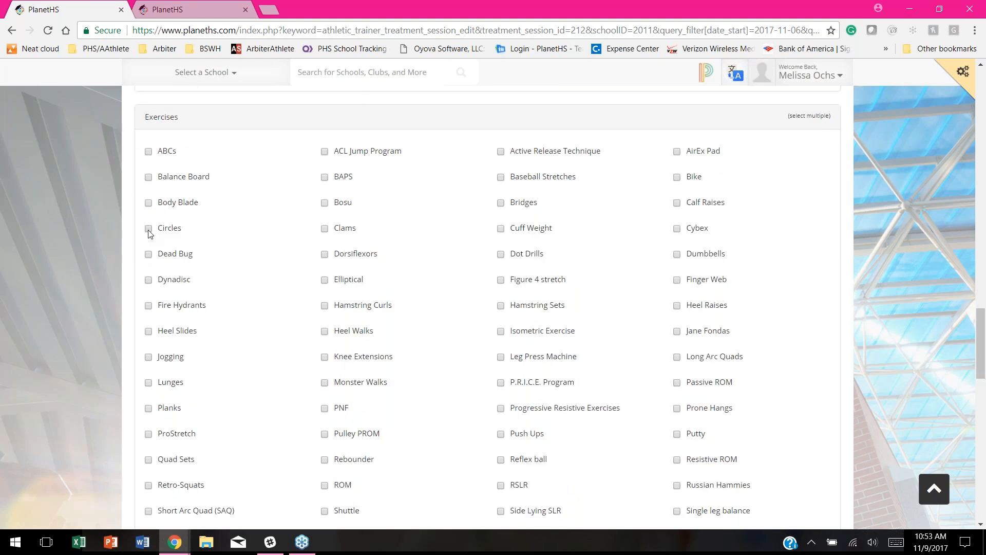
Step: Tick Circles, P.R.I.C.E. Program, Progressive Resistive Exercises, Wall Walks and TheraTubing as exercises
{"action": "scroll", "coordinate": [634, 298], "scroll_direction": "down", "scroll_amount": 1}
{"action": "left_click", "coordinate": [501, 319]}
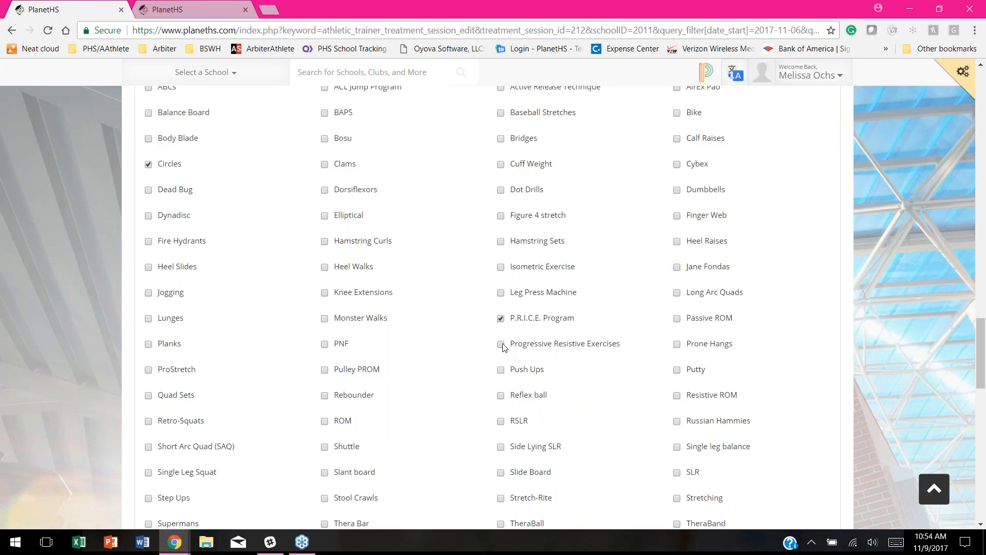
{"action": "scroll", "coordinate": [605, 401], "scroll_direction": "down", "scroll_amount": 1}
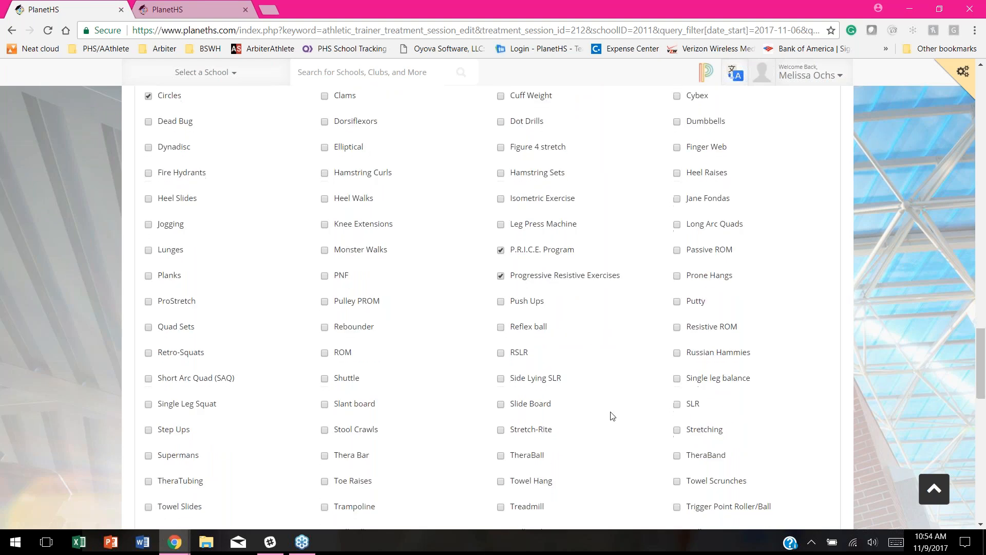
{"action": "scroll", "coordinate": [613, 415], "scroll_direction": "down", "scroll_amount": 1}
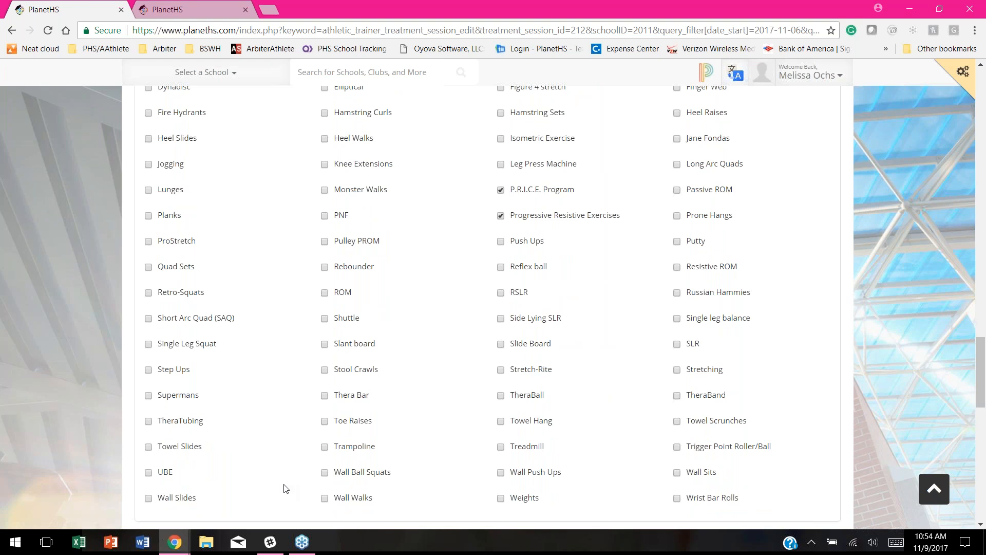
{"action": "left_click", "coordinate": [325, 498]}
{"action": "left_click", "coordinate": [149, 421]}
{"action": "scroll", "coordinate": [533, 264], "scroll_direction": "down", "scroll_amount": 2}
{"action": "scroll", "coordinate": [533, 264], "scroll_direction": "down", "scroll_amount": 5}
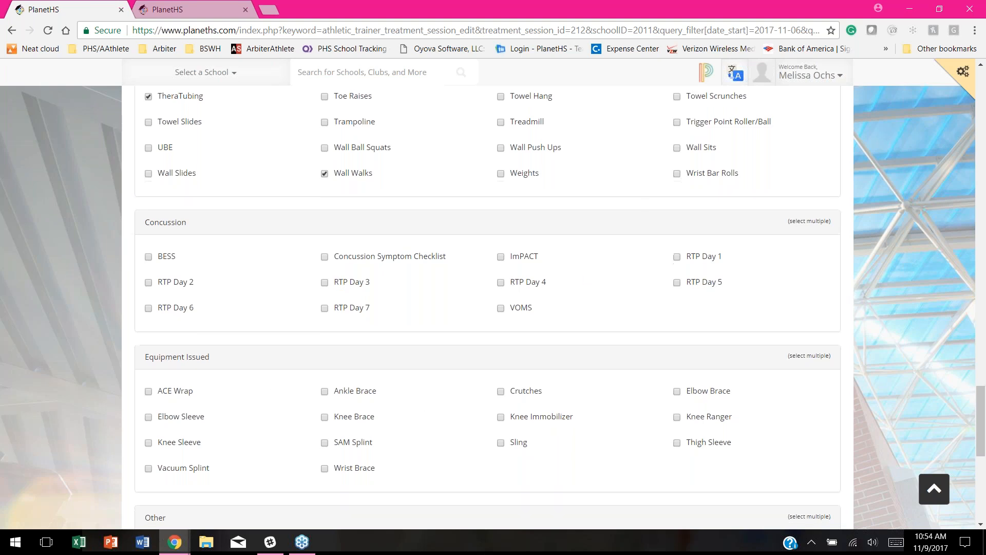
{"action": "scroll", "coordinate": [167, 360], "scroll_direction": "down", "scroll_amount": 1}
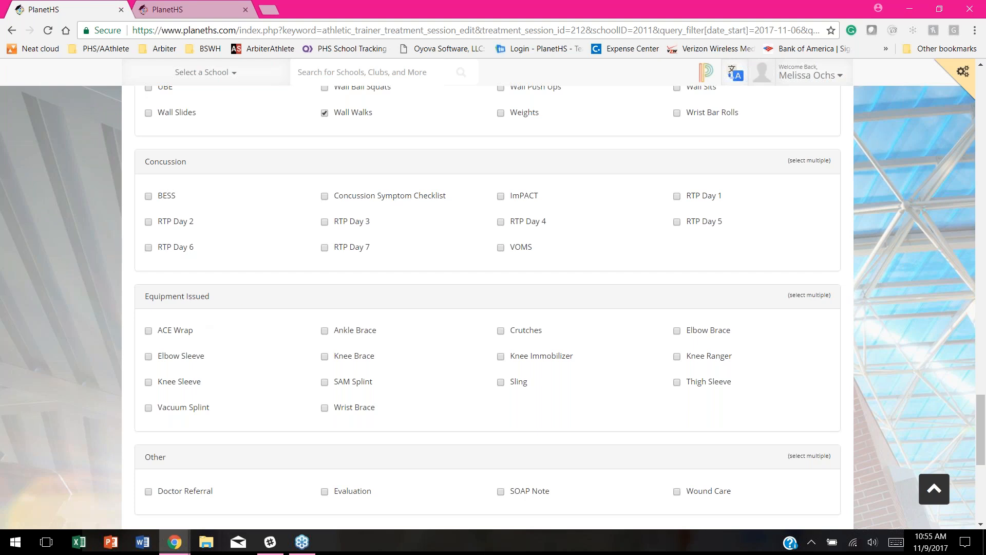
{"action": "scroll", "coordinate": [370, 330], "scroll_direction": "down", "scroll_amount": 1}
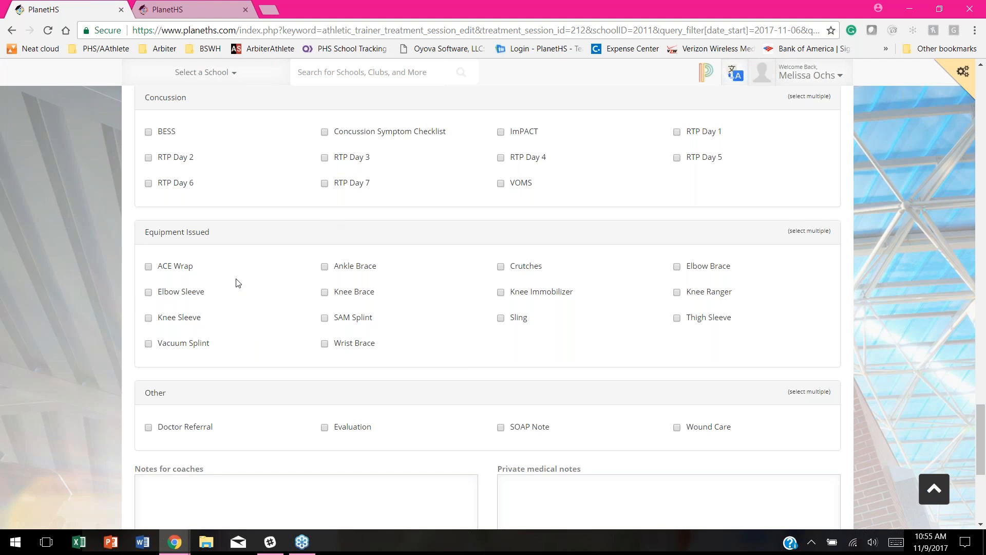
{"action": "scroll", "coordinate": [170, 360], "scroll_direction": "down", "scroll_amount": 3}
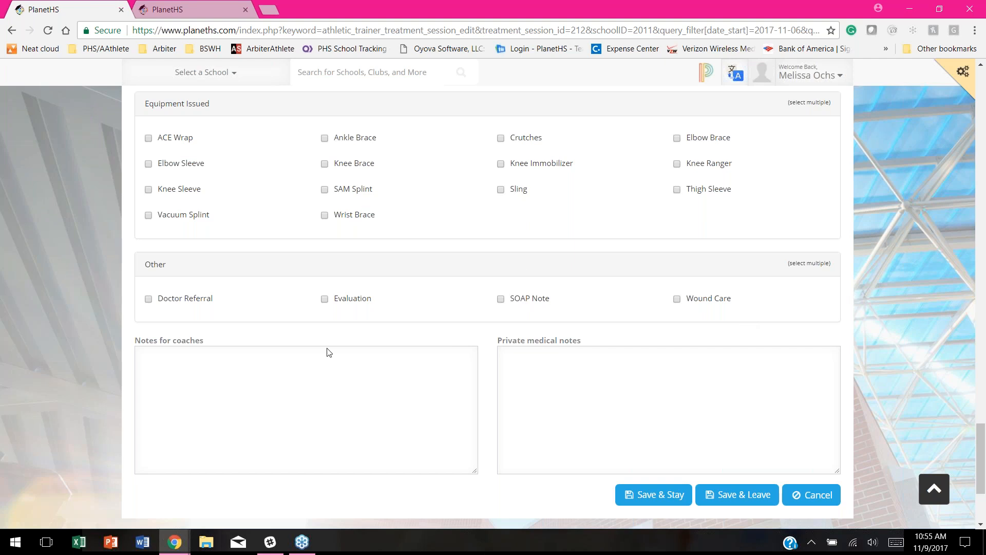
{"action": "scroll", "coordinate": [281, 347], "scroll_direction": "down", "scroll_amount": 1}
{"action": "scroll", "coordinate": [280, 346], "scroll_direction": "down", "scroll_amount": 1}
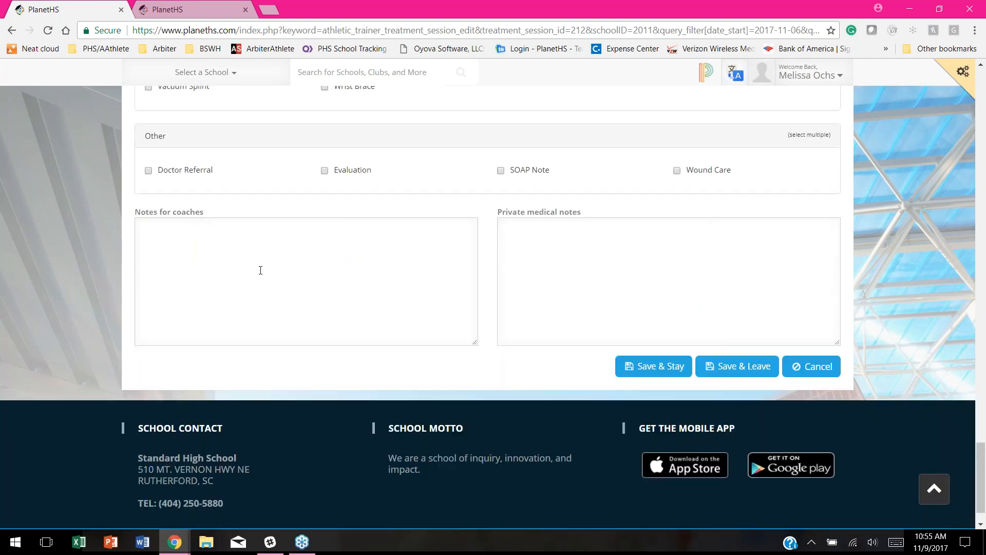
Step: Fill Notes for coaches and Private medical notes, then Save & Stay to update all reports
{"action": "left_click", "coordinate": [193, 253]}
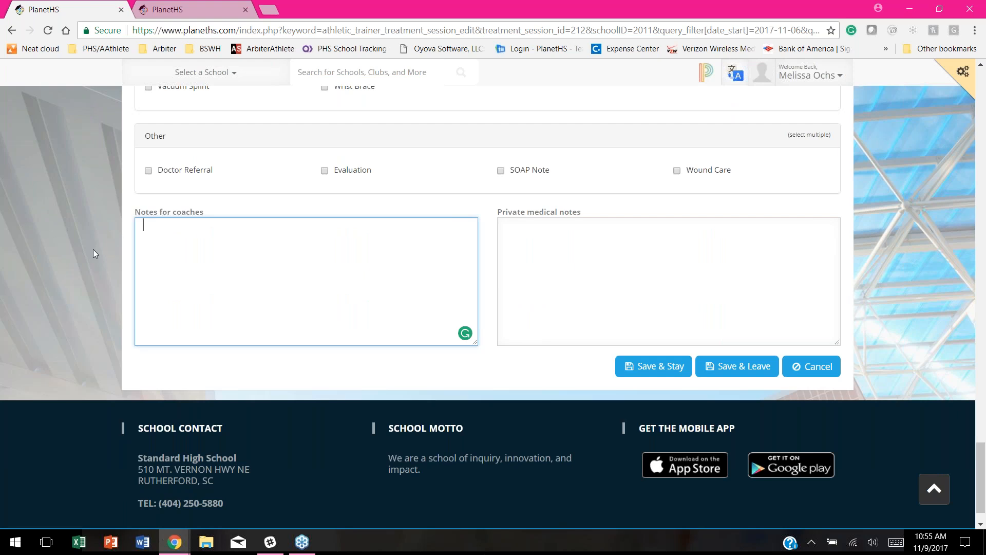
{"action": "left_click", "coordinate": [541, 231]}
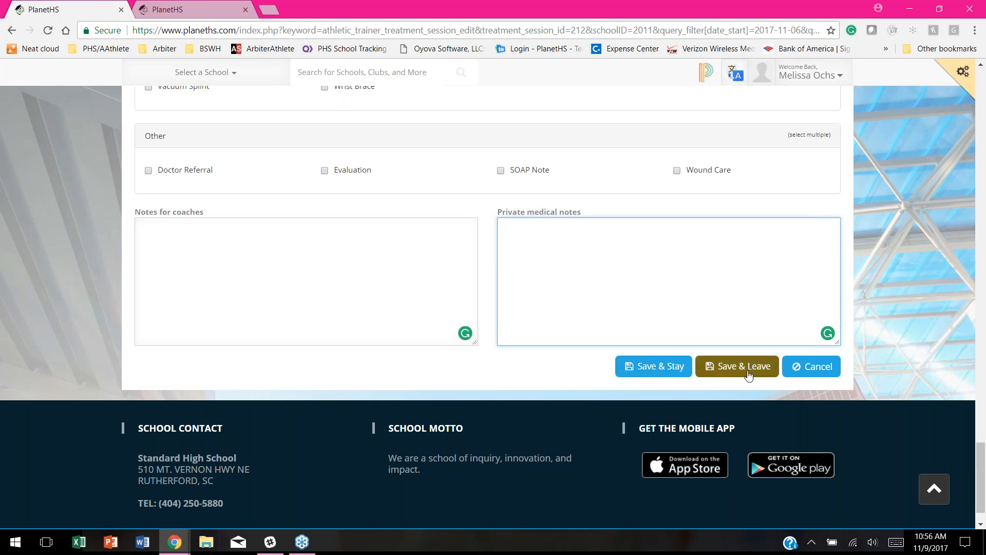
{"action": "left_click", "coordinate": [668, 369]}
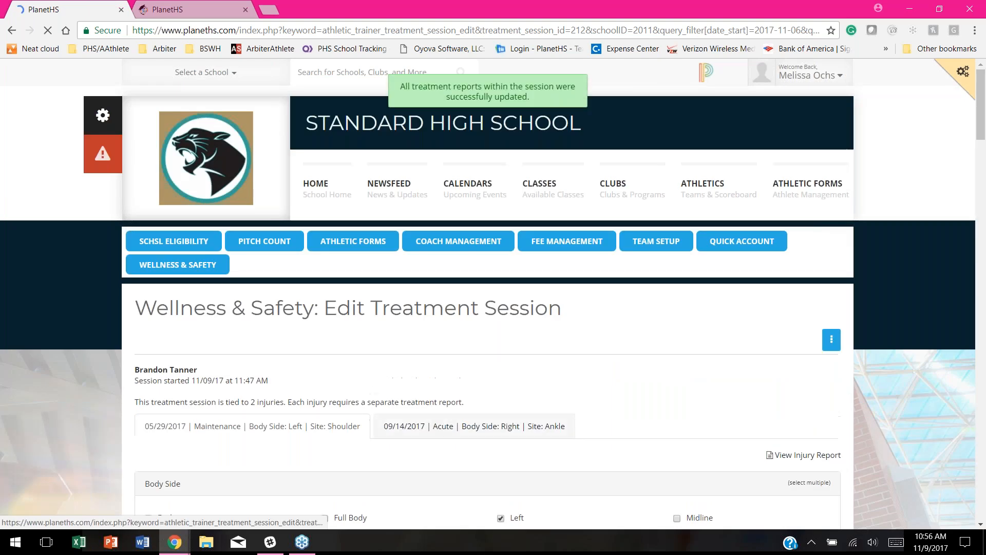
Step: On the 09/14/2017 Ankle report, mark body side Right, direction Lateral and site Ankle
{"action": "left_click", "coordinate": [466, 434]}
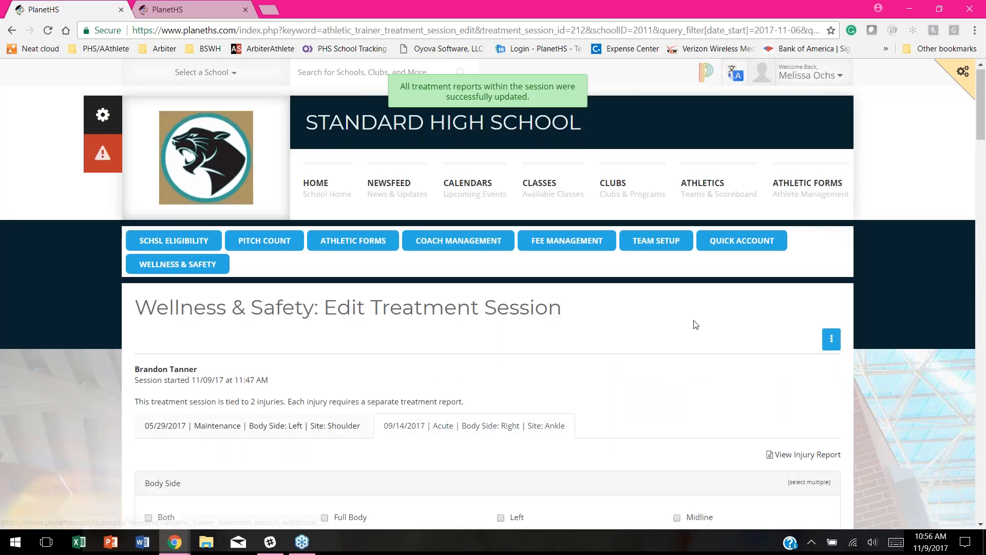
{"action": "scroll", "coordinate": [694, 324], "scroll_direction": "down", "scroll_amount": 2}
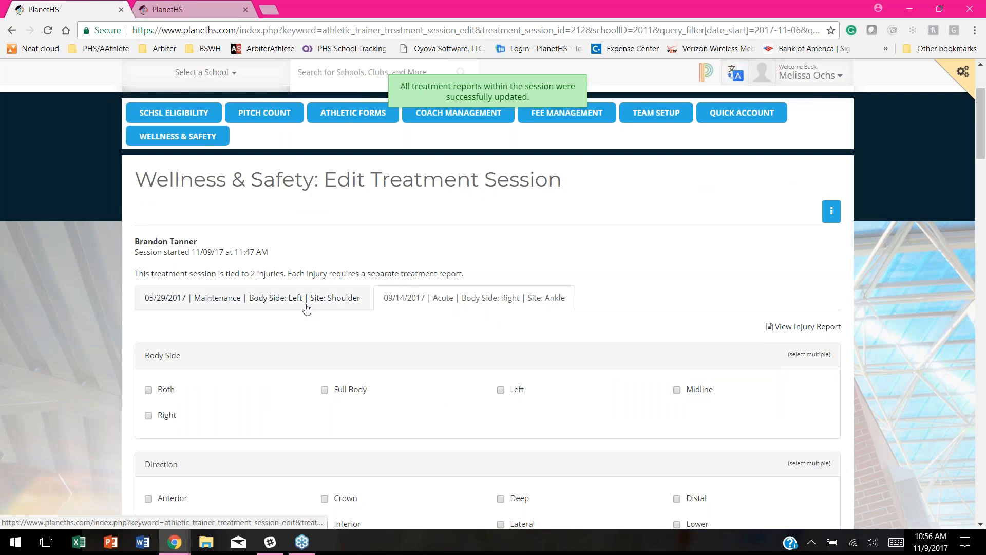
{"action": "scroll", "coordinate": [575, 273], "scroll_direction": "down", "scroll_amount": 2}
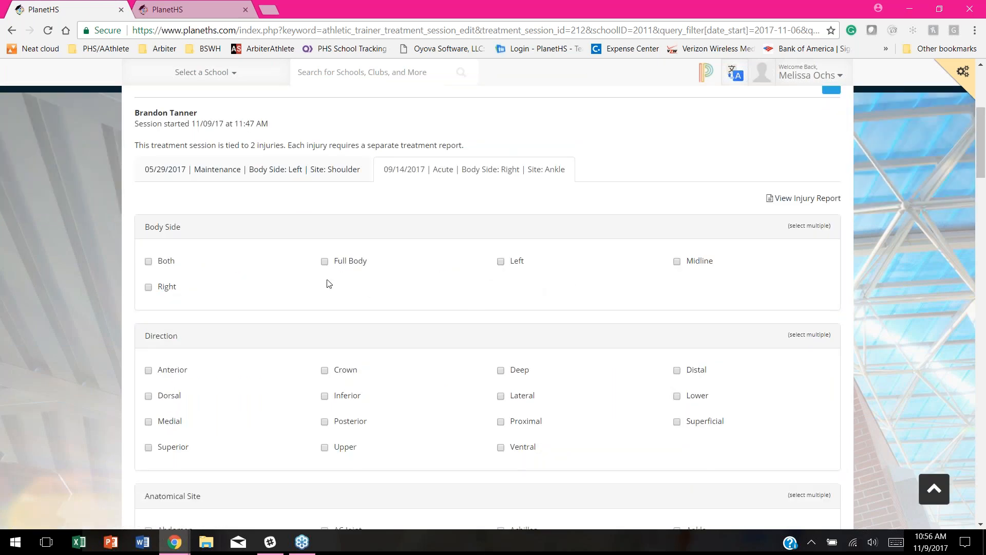
{"action": "left_click", "coordinate": [150, 289]}
{"action": "scroll", "coordinate": [522, 286], "scroll_direction": "down", "scroll_amount": 2}
{"action": "left_click", "coordinate": [500, 268]}
{"action": "scroll", "coordinate": [480, 303], "scroll_direction": "down", "scroll_amount": 1}
{"action": "scroll", "coordinate": [480, 303], "scroll_direction": "down", "scroll_amount": 4}
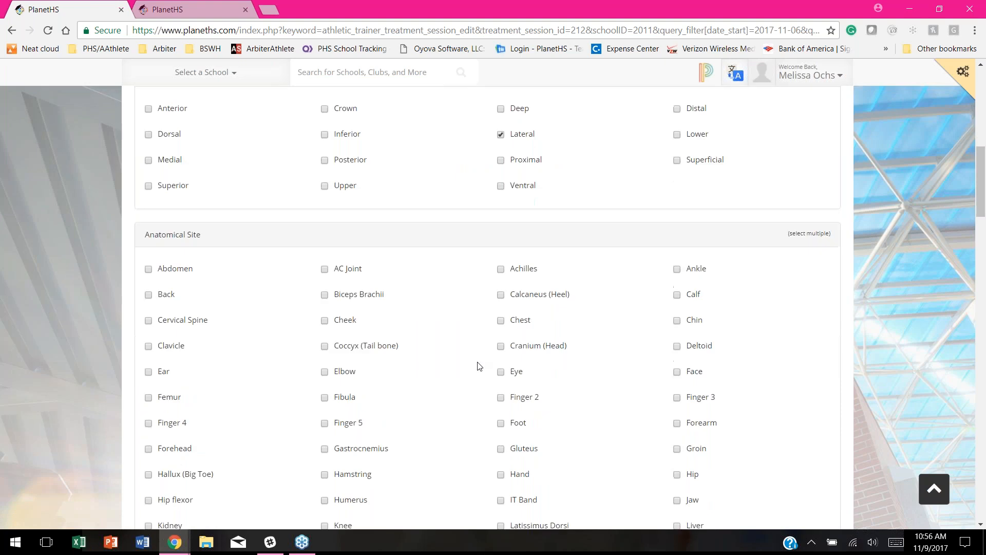
{"action": "left_click", "coordinate": [677, 210]}
Step: Add Combo as a modality and Cupping as manual therapy
{"action": "scroll", "coordinate": [591, 308], "scroll_direction": "down", "scroll_amount": 12}
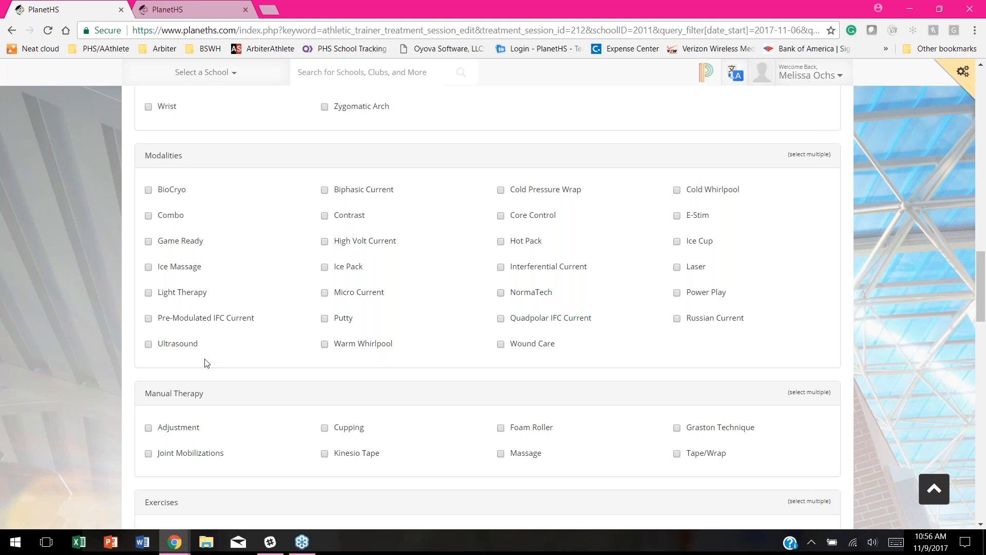
{"action": "left_click", "coordinate": [149, 218]}
{"action": "scroll", "coordinate": [453, 306], "scroll_direction": "down", "scroll_amount": 4}
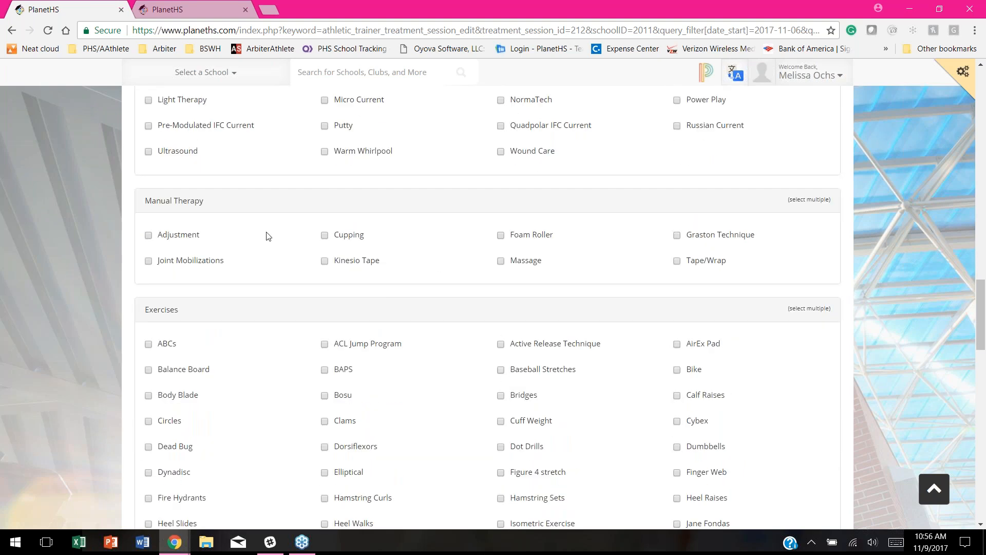
{"action": "left_click", "coordinate": [324, 235]}
{"action": "scroll", "coordinate": [466, 292], "scroll_direction": "down", "scroll_amount": 3}
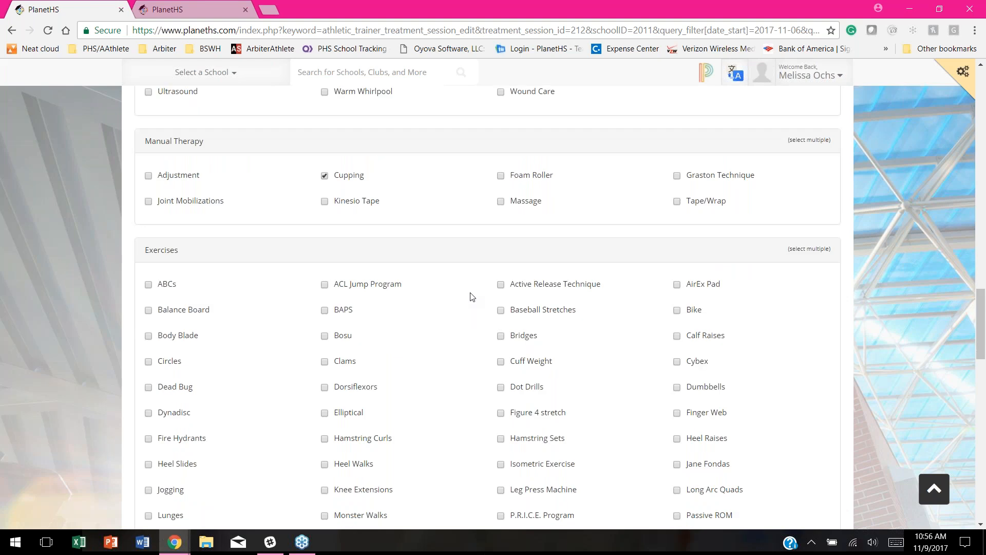
{"action": "scroll", "coordinate": [465, 294], "scroll_direction": "down", "scroll_amount": 1}
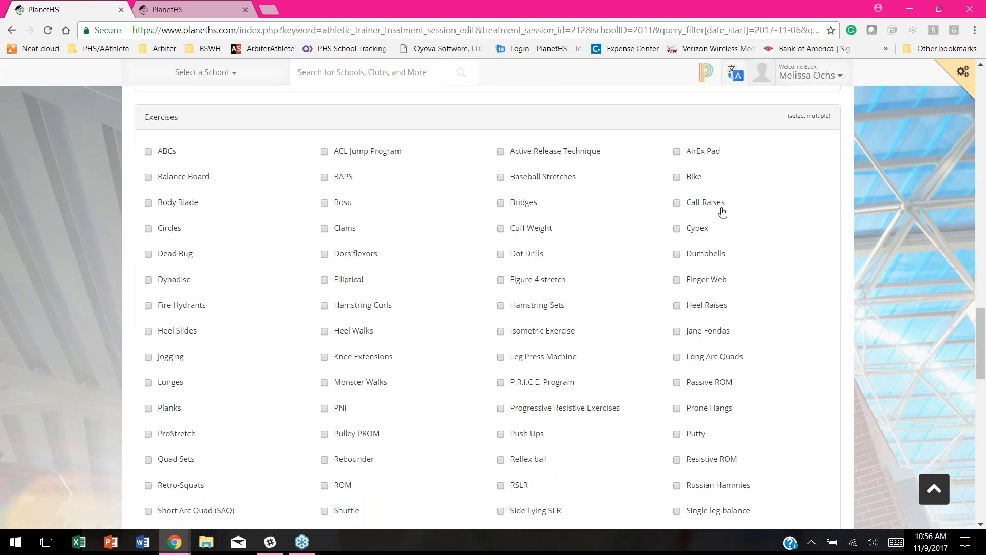
Step: Tick Calf Raises, Heel Walks, PNF, Stool Crawls and TheraBand exercises, then Save & Leave
{"action": "left_click", "coordinate": [677, 203]}
{"action": "left_click", "coordinate": [324, 331]}
{"action": "scroll", "coordinate": [266, 389], "scroll_direction": "down", "scroll_amount": 1}
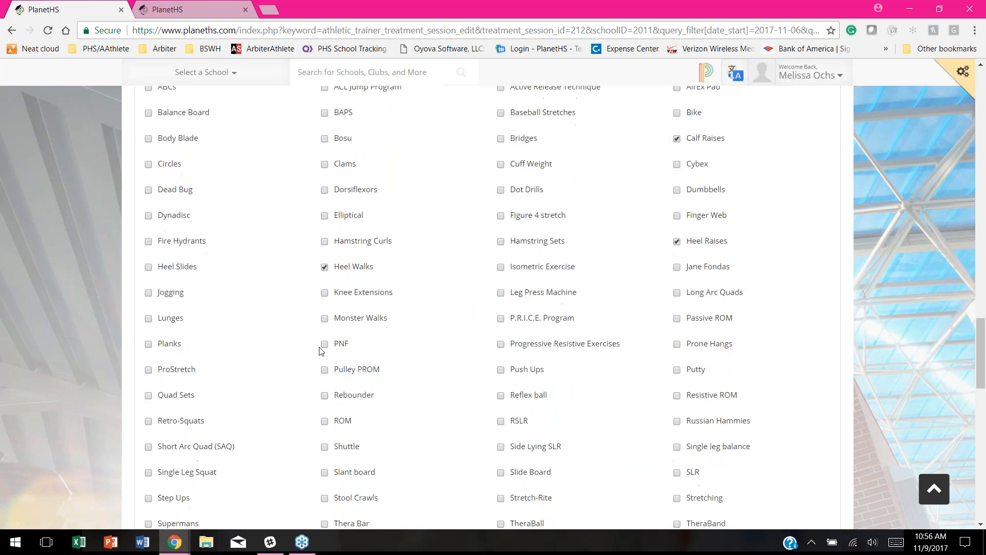
{"action": "left_click", "coordinate": [324, 344]}
{"action": "scroll", "coordinate": [270, 431], "scroll_direction": "down", "scroll_amount": 1}
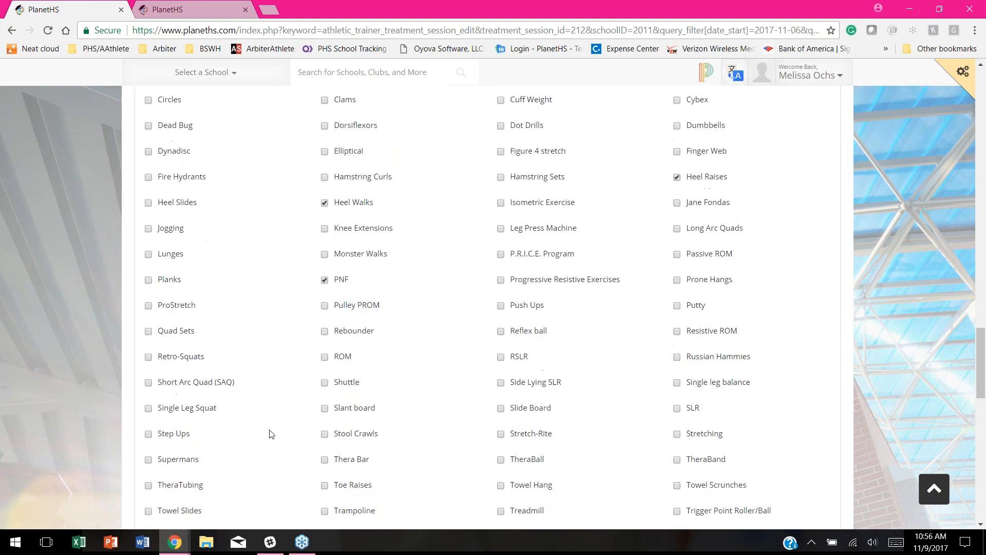
{"action": "scroll", "coordinate": [272, 434], "scroll_direction": "down", "scroll_amount": 1}
{"action": "left_click", "coordinate": [325, 370]}
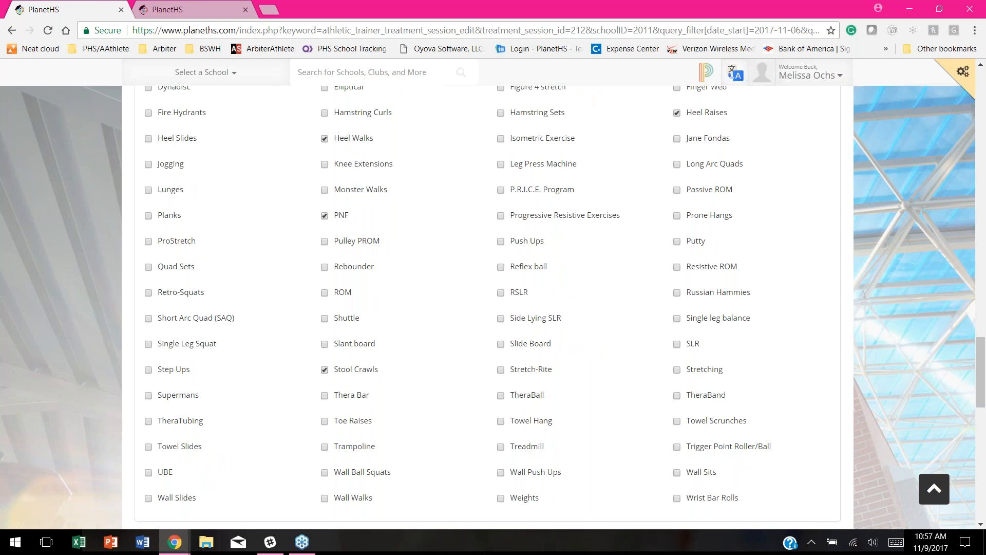
{"action": "left_click", "coordinate": [677, 396]}
{"action": "scroll", "coordinate": [614, 388], "scroll_direction": "down", "scroll_amount": 1}
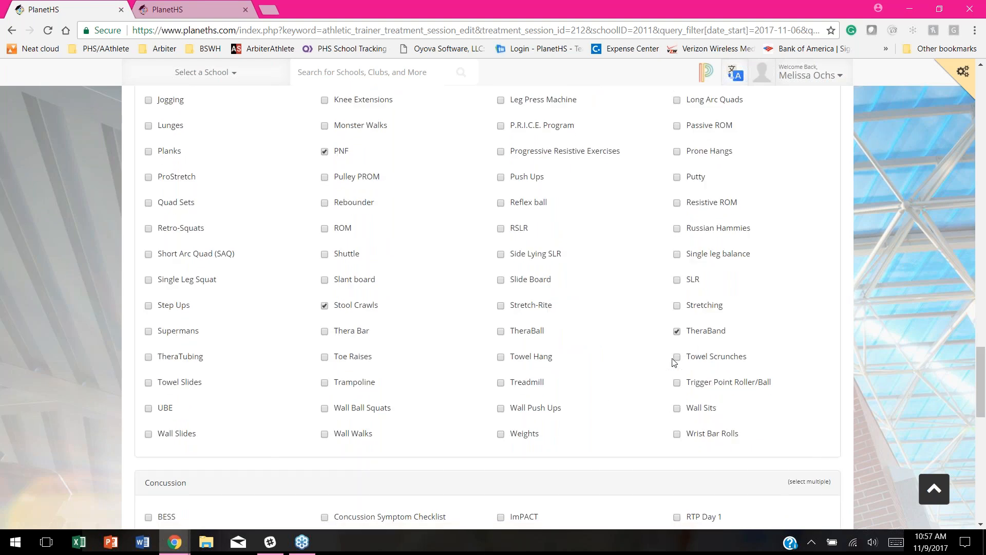
{"action": "scroll", "coordinate": [560, 354], "scroll_direction": "down", "scroll_amount": 3}
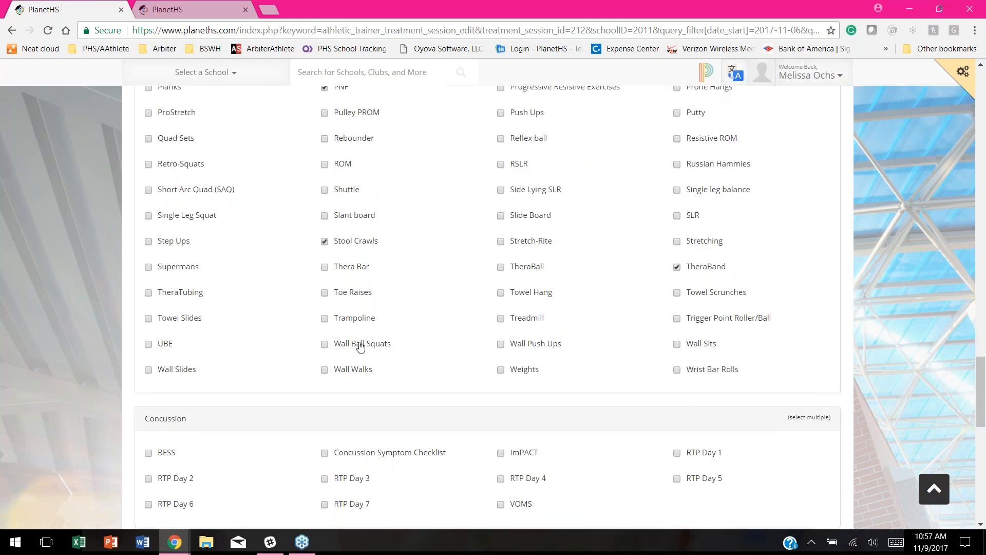
{"action": "scroll", "coordinate": [282, 413], "scroll_direction": "down", "scroll_amount": 5}
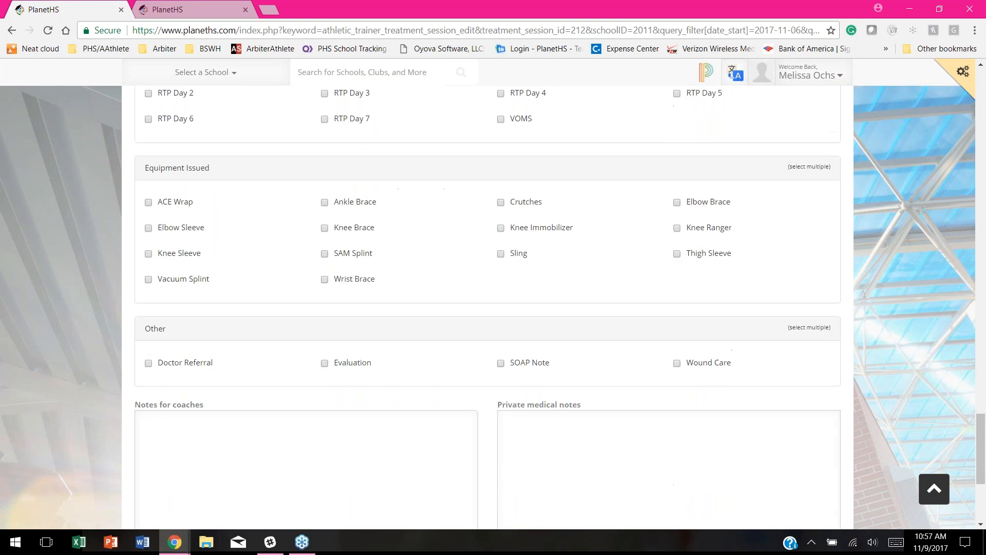
{"action": "scroll", "coordinate": [487, 308], "scroll_direction": "down", "scroll_amount": 1}
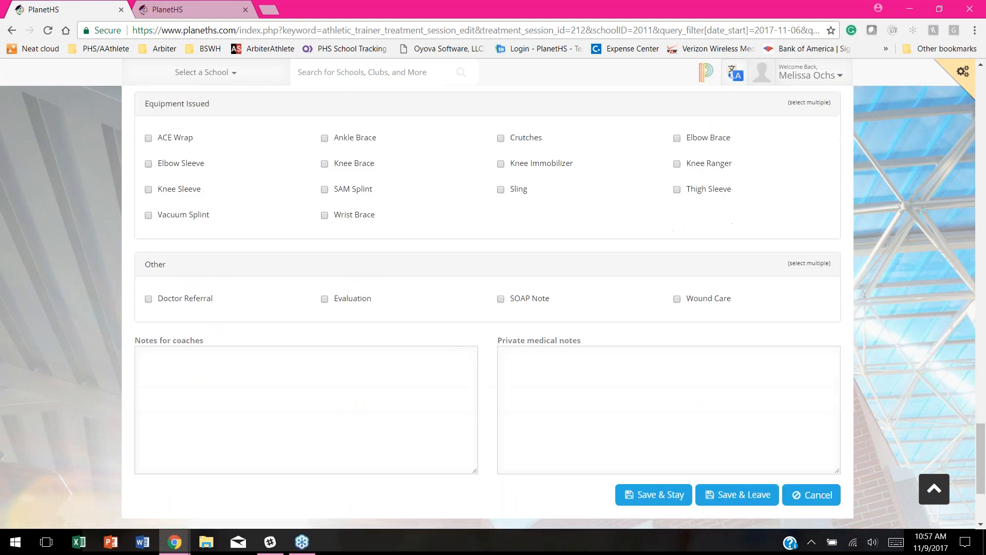
{"action": "left_click", "coordinate": [754, 502]}
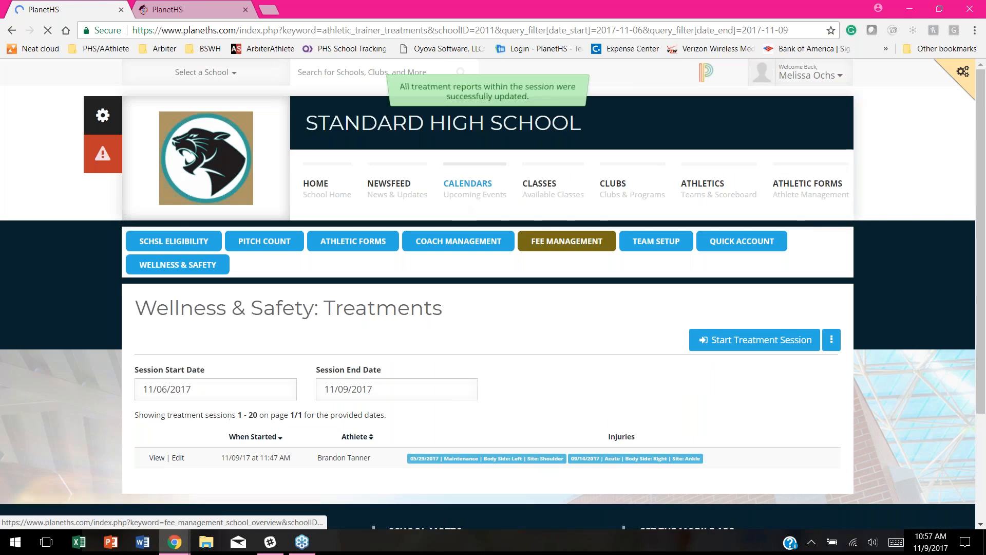
Step: View the saved session and review the shoulder report's Left, Shoulder, E-Stim and Game Ready entries
{"action": "scroll", "coordinate": [406, 381], "scroll_direction": "down", "scroll_amount": 3}
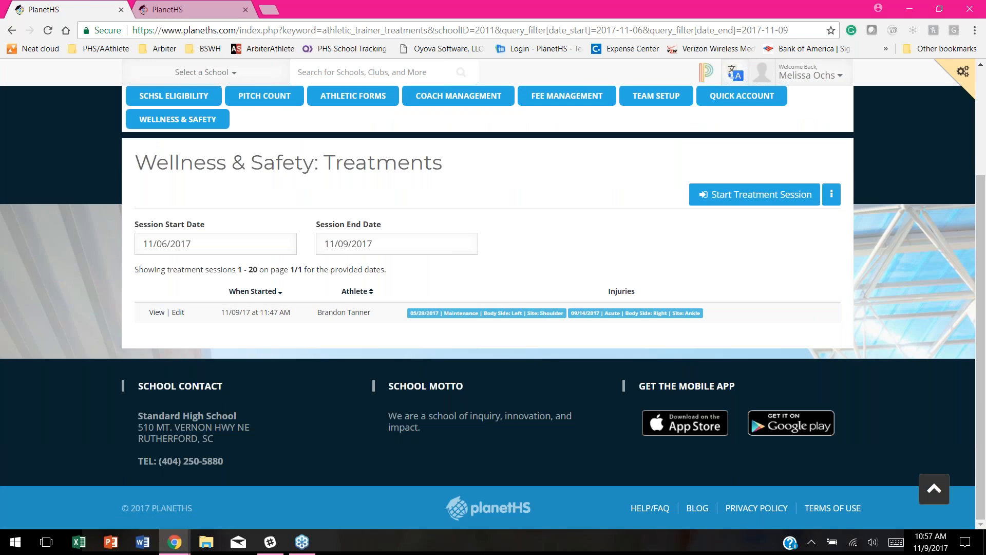
{"action": "left_click", "coordinate": [179, 312]}
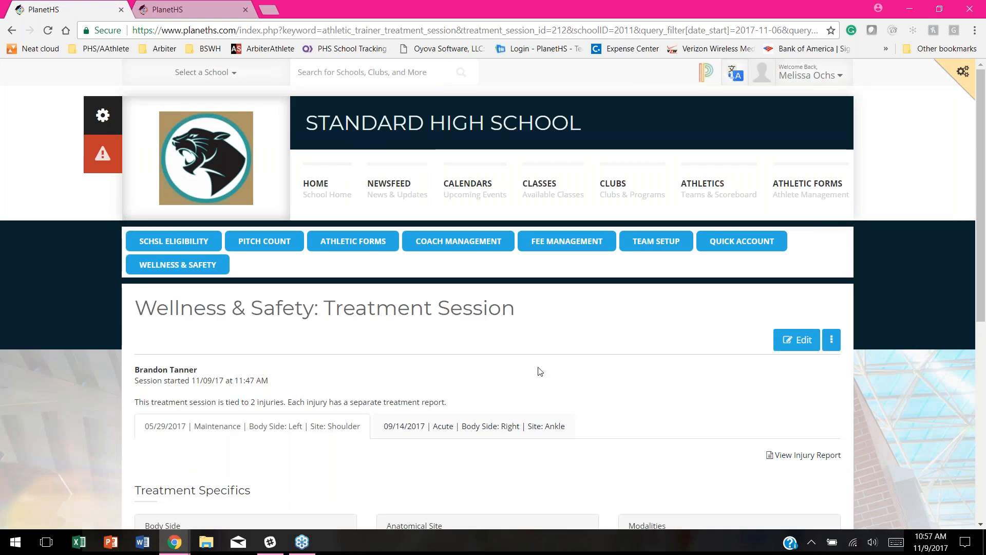
{"action": "scroll", "coordinate": [603, 380], "scroll_direction": "down", "scroll_amount": 2}
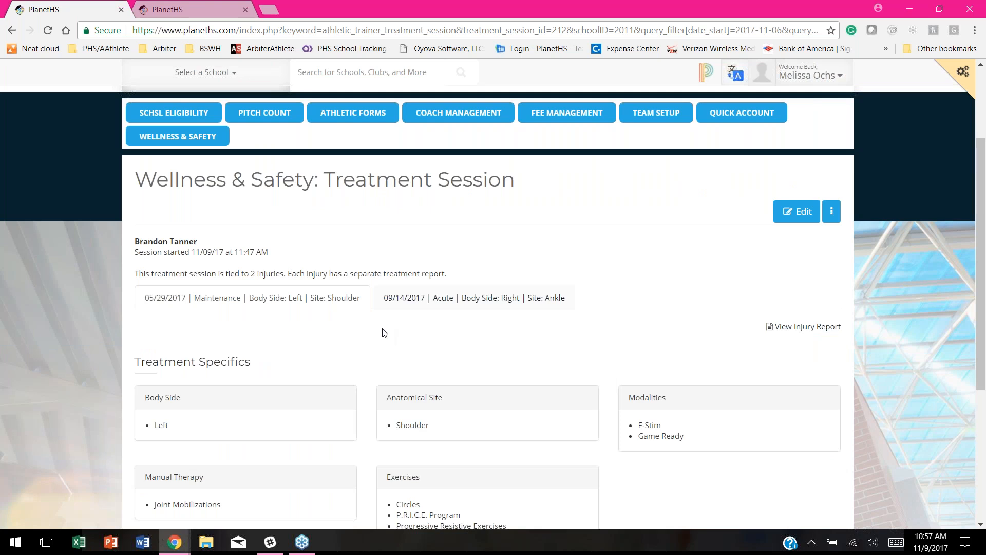
{"action": "scroll", "coordinate": [383, 330], "scroll_direction": "down", "scroll_amount": 1}
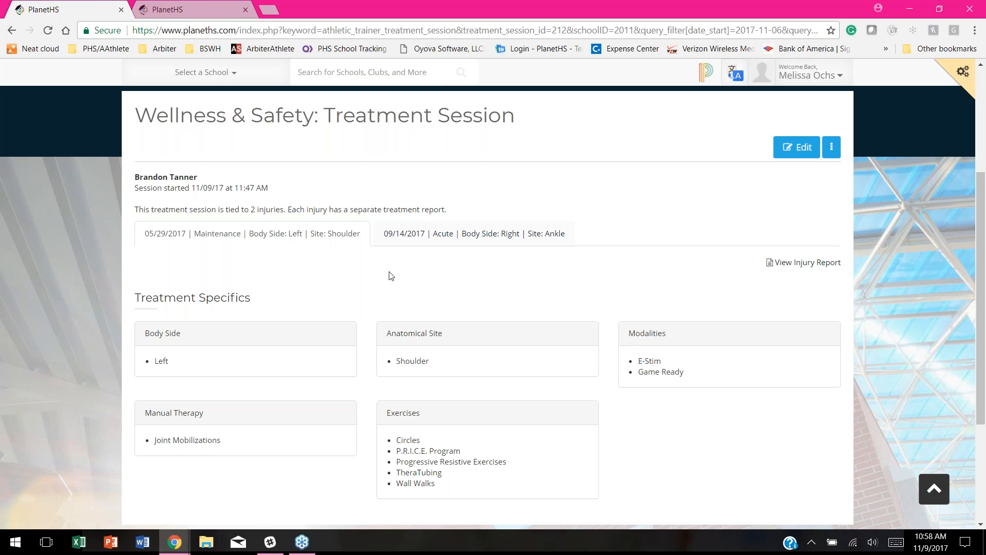
{"action": "scroll", "coordinate": [320, 278], "scroll_direction": "down", "scroll_amount": 1}
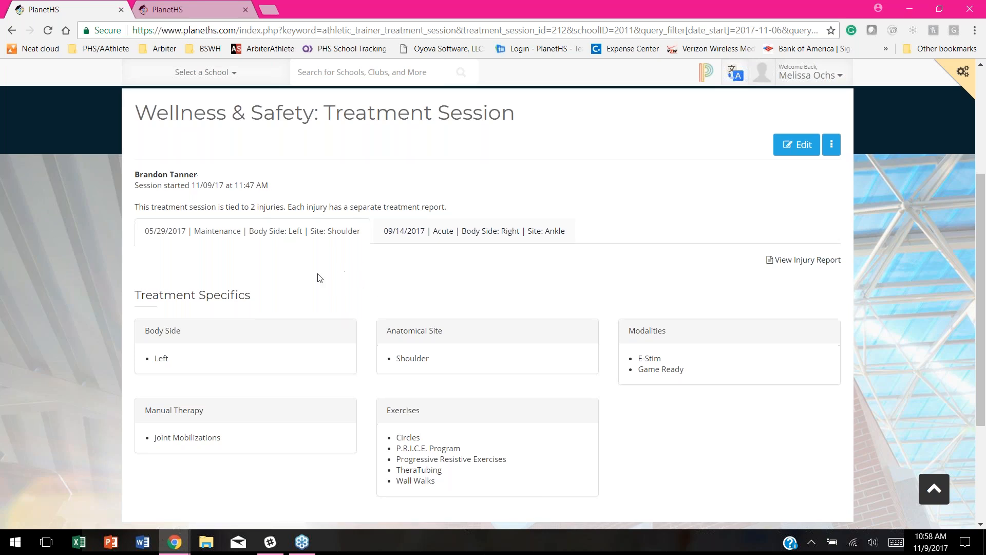
{"action": "scroll", "coordinate": [321, 275], "scroll_direction": "down", "scroll_amount": 1}
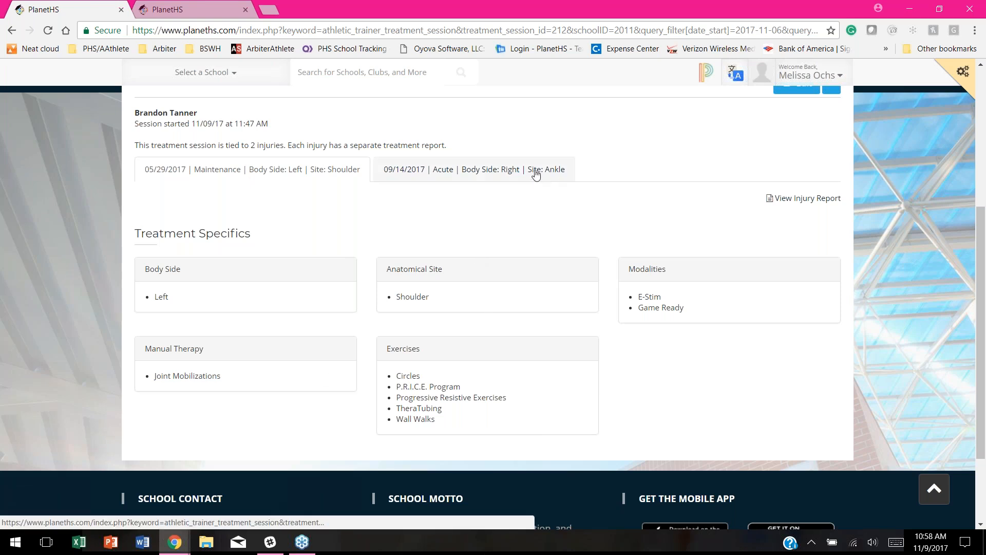
{"action": "scroll", "coordinate": [733, 206], "scroll_direction": "up", "scroll_amount": 4}
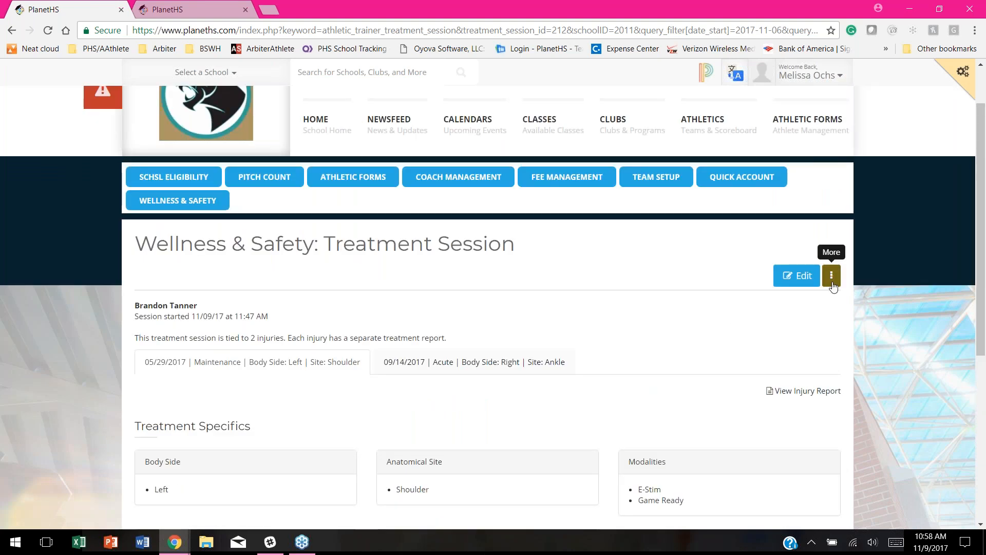
Step: Go to SOAP Notes via the More menu and start a blank New SOAP Note
{"action": "left_click", "coordinate": [832, 277]}
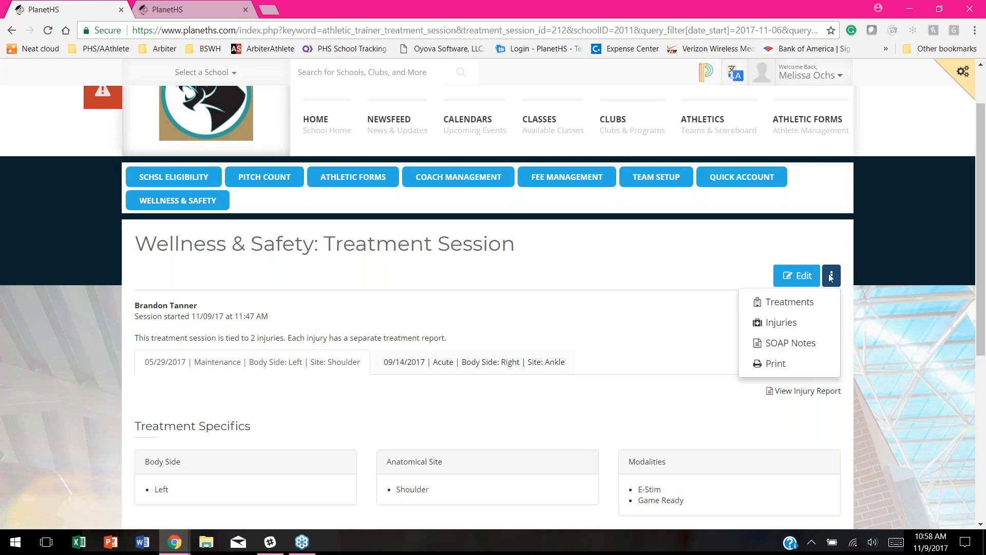
{"action": "left_click", "coordinate": [810, 344]}
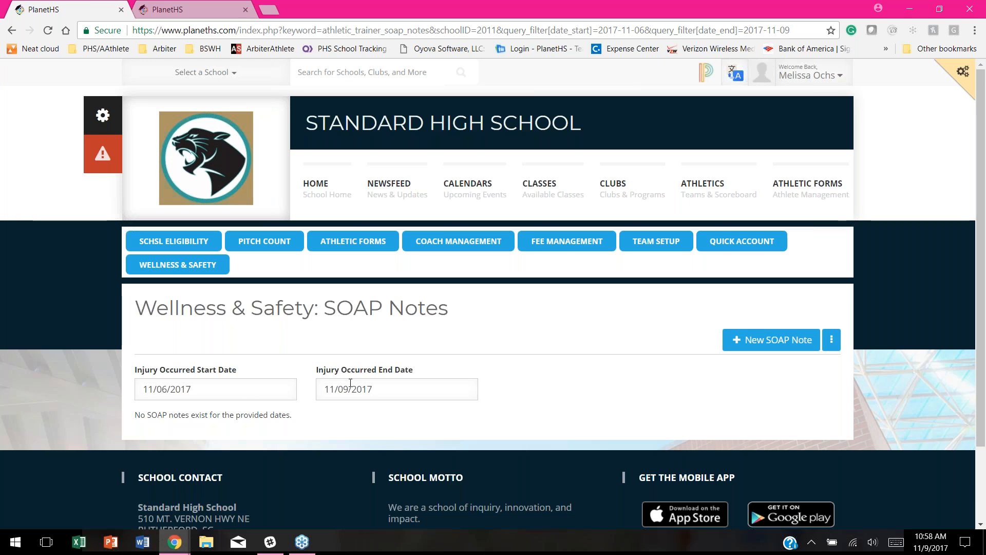
{"action": "left_click", "coordinate": [758, 342]}
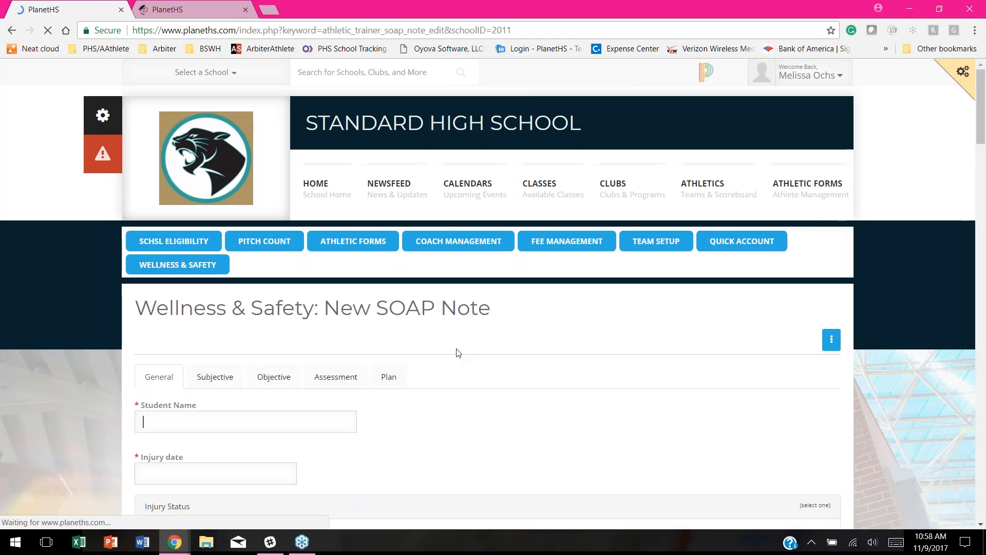
{"action": "scroll", "coordinate": [532, 315], "scroll_direction": "down", "scroll_amount": 3}
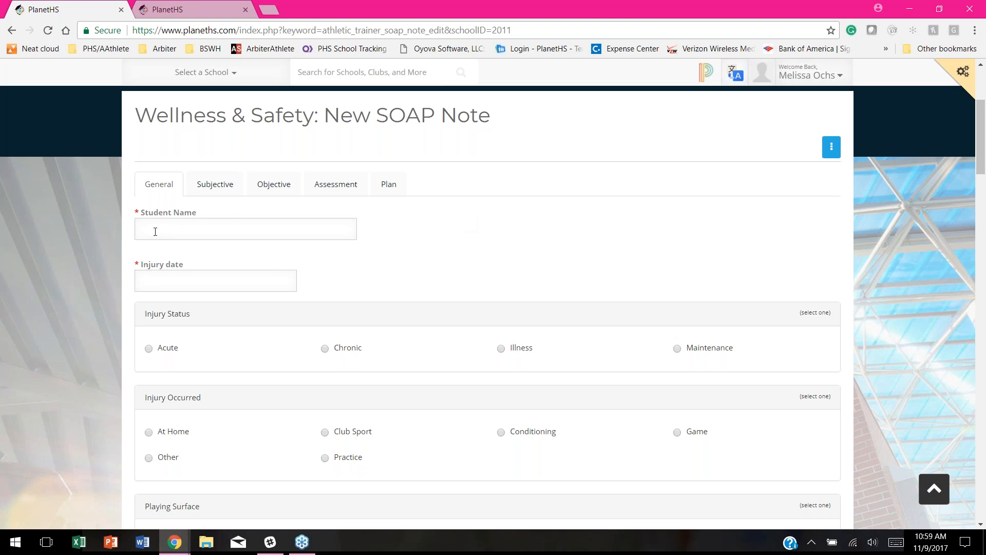
Step: Mark the injury Acute, in a Game, from contact with another person; type the student's first letters
{"action": "scroll", "coordinate": [434, 282], "scroll_direction": "down", "scroll_amount": 4}
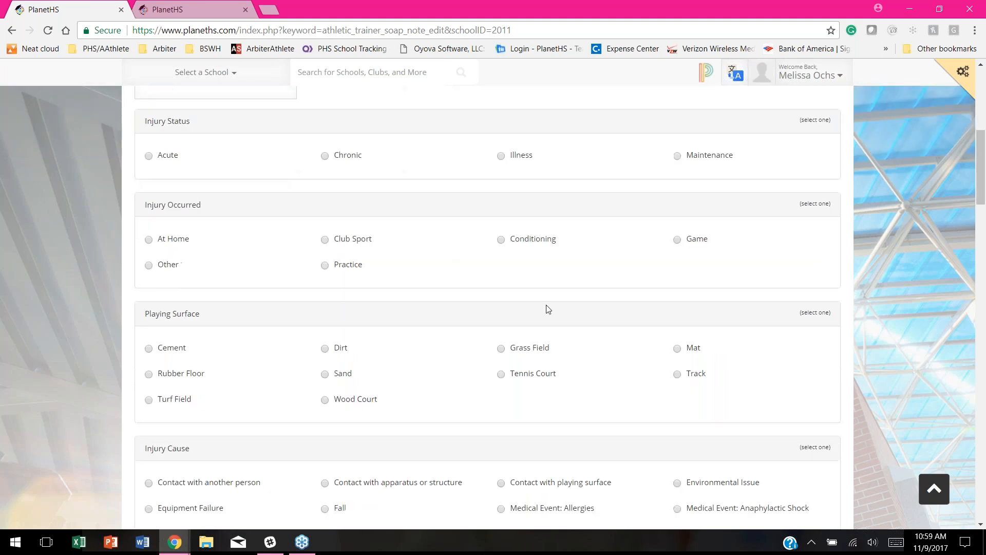
{"action": "scroll", "coordinate": [443, 337], "scroll_direction": "down", "scroll_amount": 1}
{"action": "scroll", "coordinate": [442, 337], "scroll_direction": "down", "scroll_amount": 1}
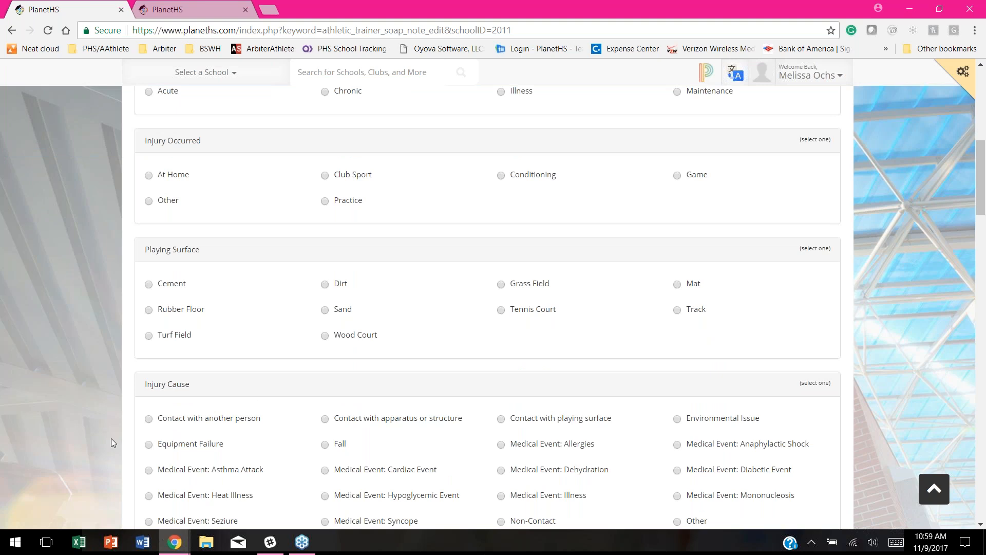
{"action": "scroll", "coordinate": [357, 348], "scroll_direction": "down", "scroll_amount": 2}
{"action": "left_click", "coordinate": [148, 290]}
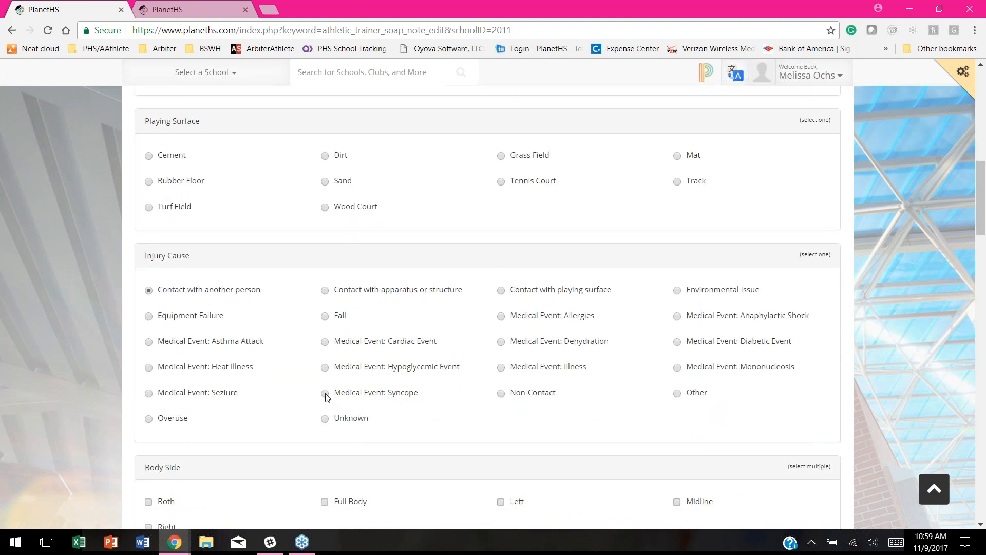
{"action": "scroll", "coordinate": [300, 371], "scroll_direction": "up", "scroll_amount": 1}
{"action": "scroll", "coordinate": [299, 371], "scroll_direction": "up", "scroll_amount": 5}
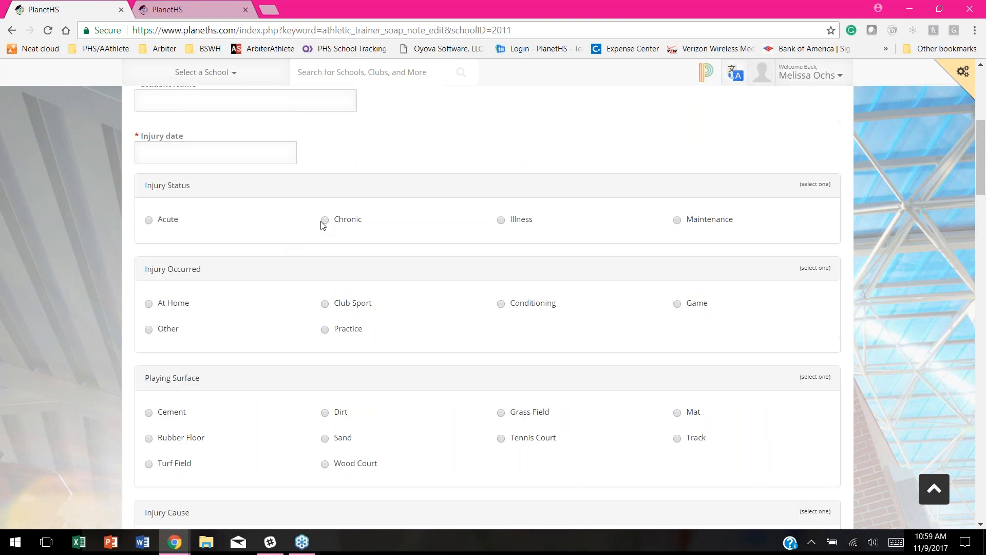
{"action": "left_click", "coordinate": [149, 220]}
{"action": "left_click", "coordinate": [677, 304]}
{"action": "scroll", "coordinate": [258, 288], "scroll_direction": "up", "scroll_amount": 3}
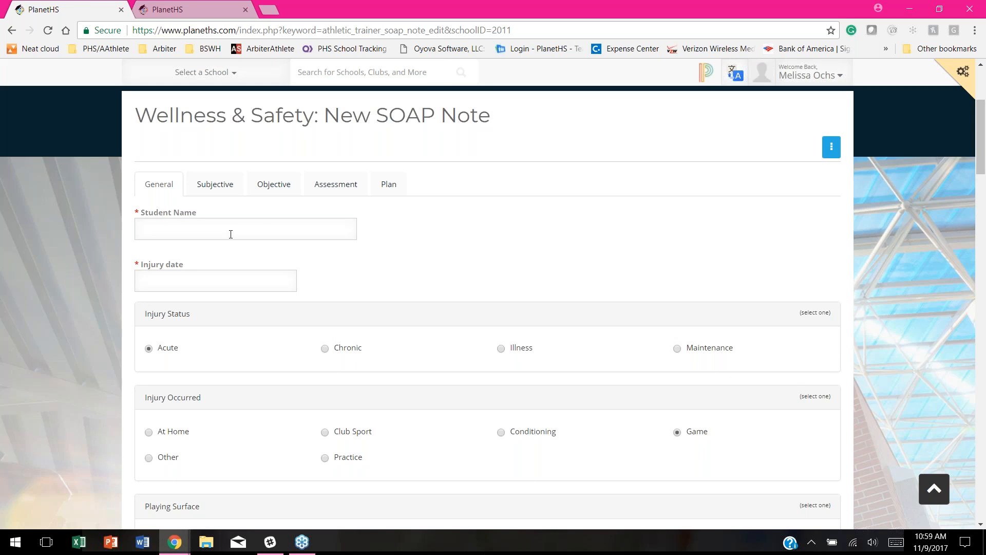
{"action": "type", "text": "mar"}
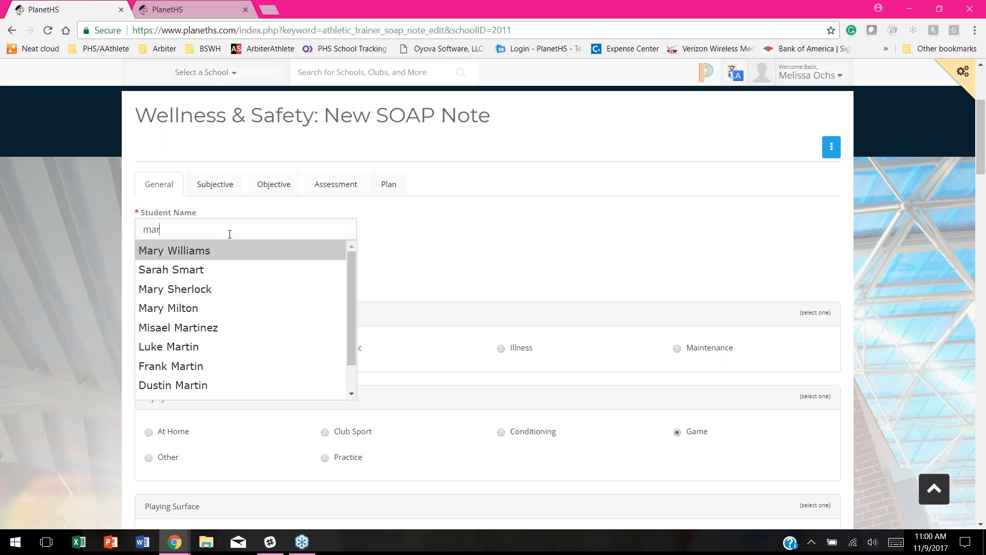
Step: Pick the student from the matches, set injury date 11/08/2017, and choose Turf Field
{"action": "left_click", "coordinate": [205, 384]}
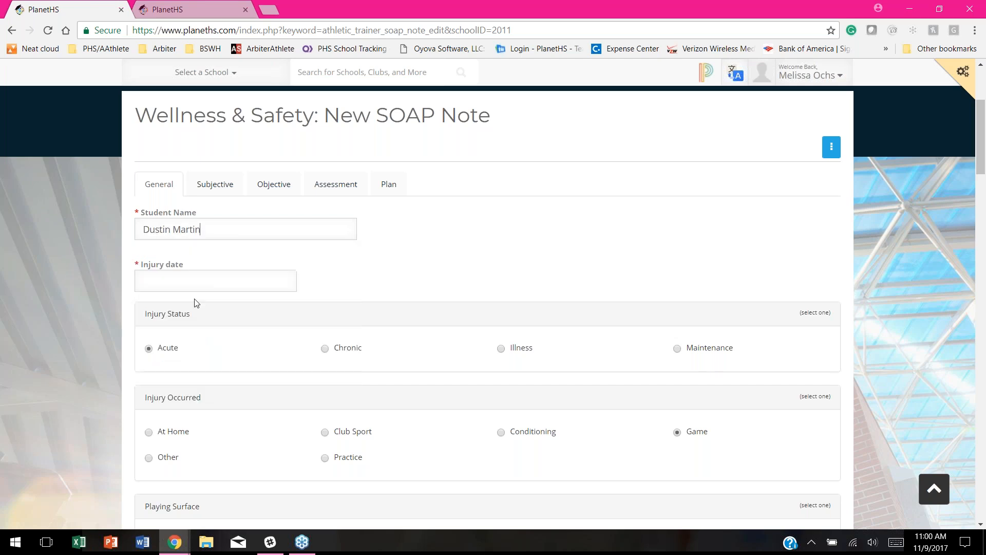
{"action": "left_click", "coordinate": [154, 281]}
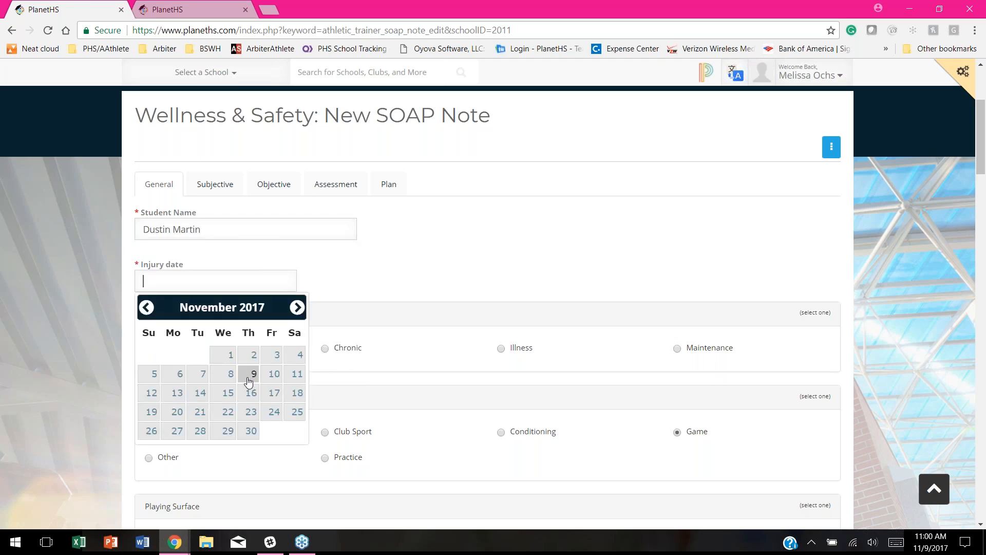
{"action": "left_click", "coordinate": [229, 377]}
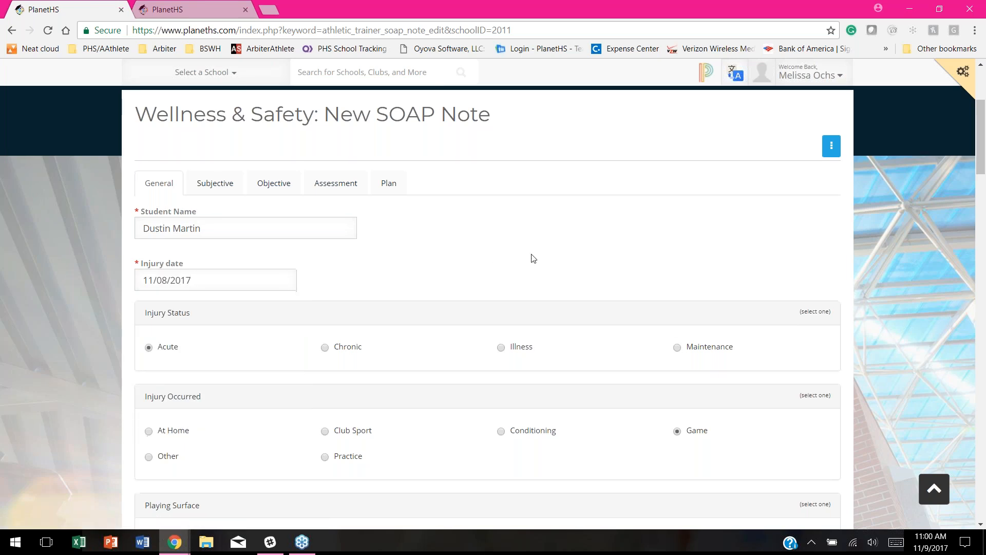
{"action": "scroll", "coordinate": [533, 259], "scroll_direction": "down", "scroll_amount": 5}
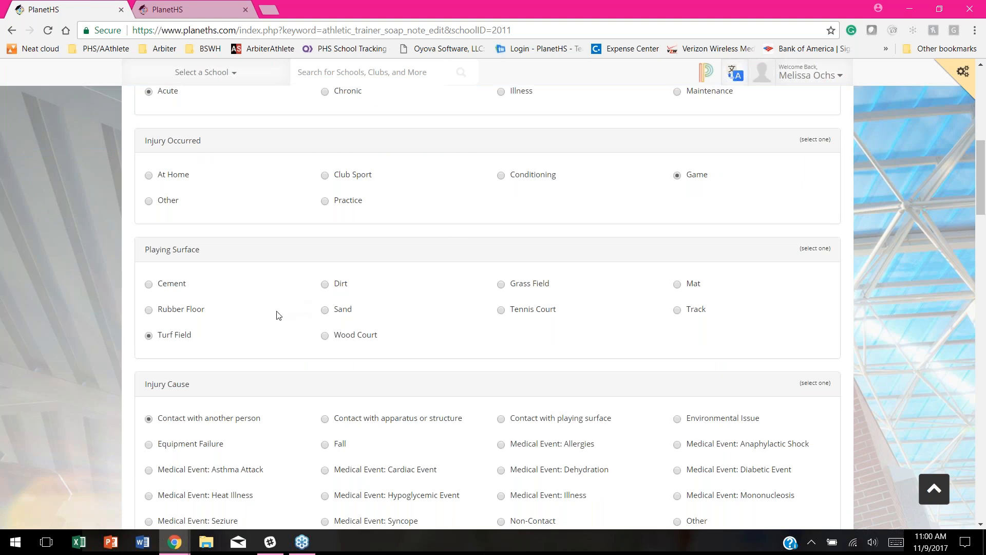
{"action": "scroll", "coordinate": [279, 311], "scroll_direction": "down", "scroll_amount": 1}
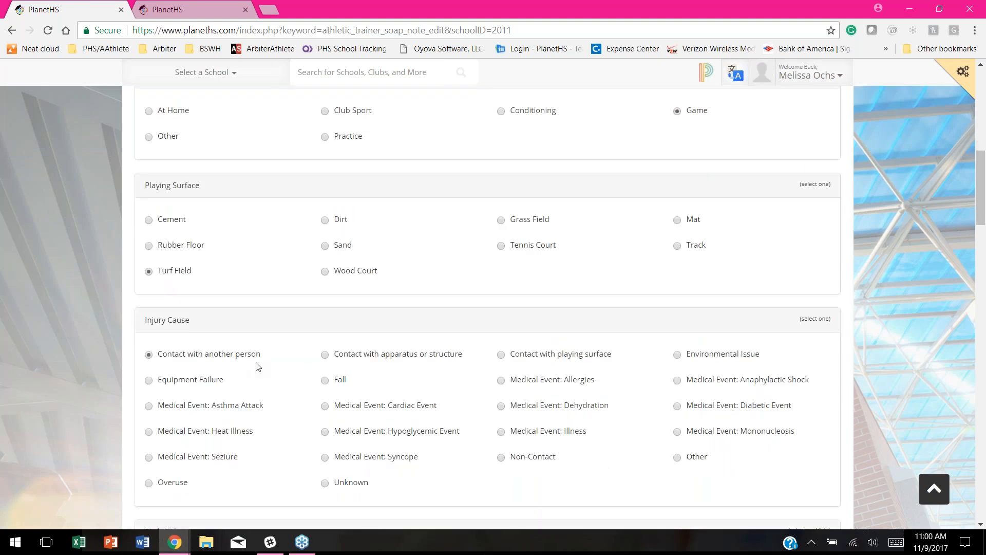
{"action": "left_click", "coordinate": [502, 355]}
Step: Mark the right side and lateral direction, and add AC Joint and Cranium (Head) sites
{"action": "scroll", "coordinate": [318, 279], "scroll_direction": "down", "scroll_amount": 5}
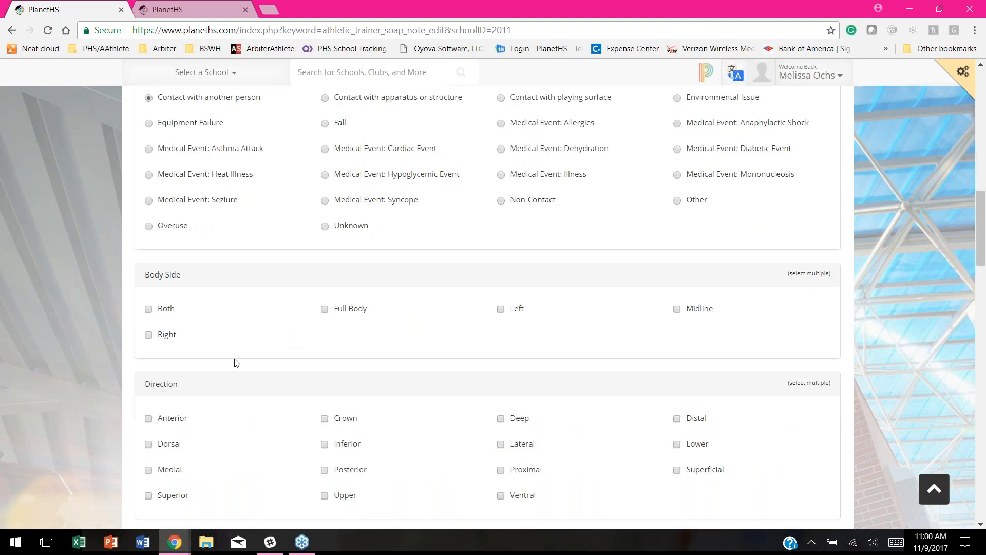
{"action": "left_click", "coordinate": [148, 335]}
{"action": "scroll", "coordinate": [319, 326], "scroll_direction": "down", "scroll_amount": 3}
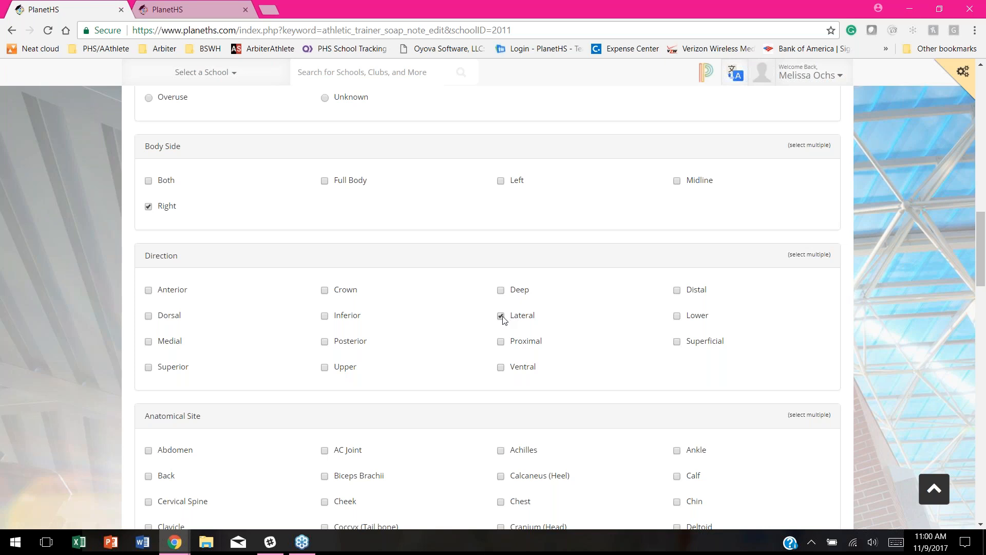
{"action": "scroll", "coordinate": [440, 334], "scroll_direction": "down", "scroll_amount": 1}
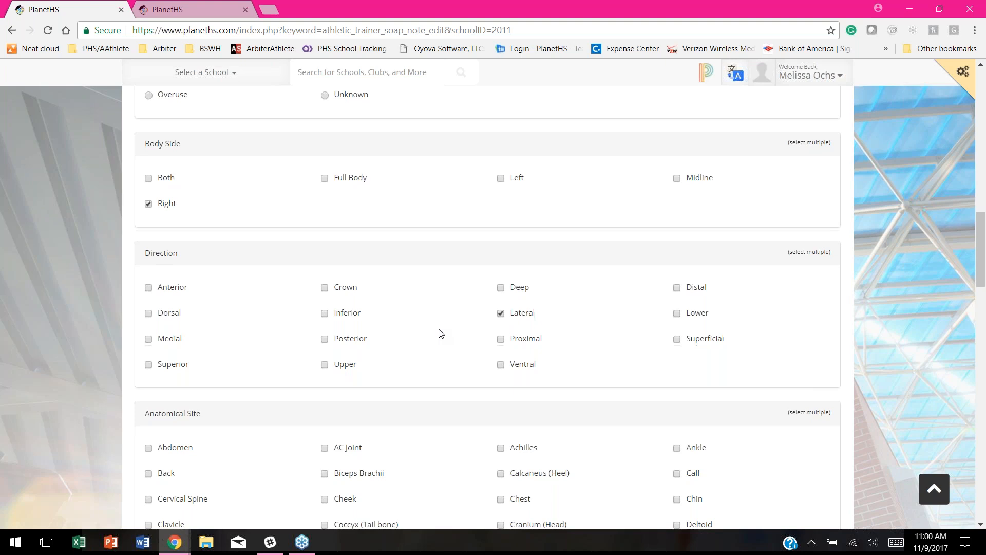
{"action": "scroll", "coordinate": [440, 333], "scroll_direction": "down", "scroll_amount": 1}
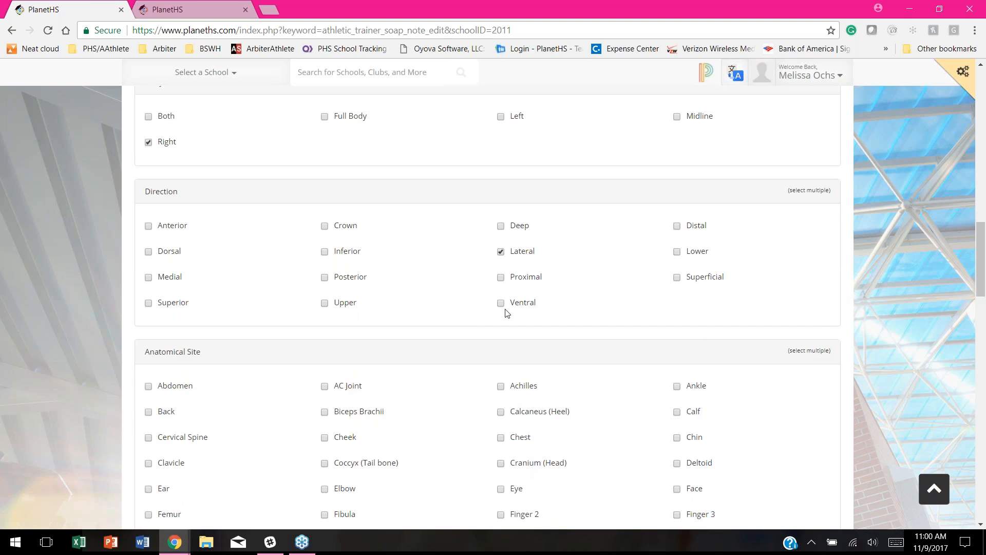
{"action": "scroll", "coordinate": [467, 334], "scroll_direction": "down", "scroll_amount": 2}
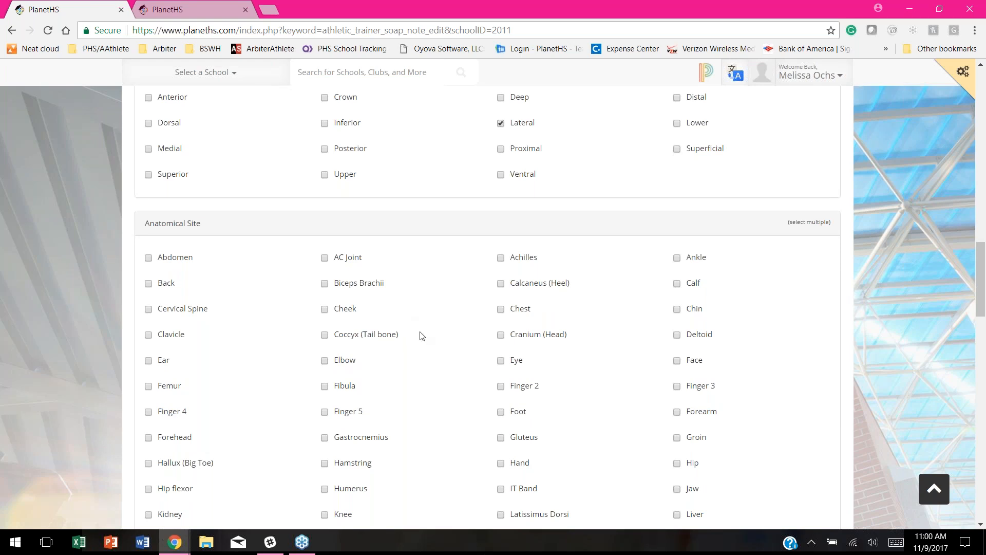
{"action": "left_click", "coordinate": [501, 335]}
{"action": "scroll", "coordinate": [468, 306], "scroll_direction": "down", "scroll_amount": 1}
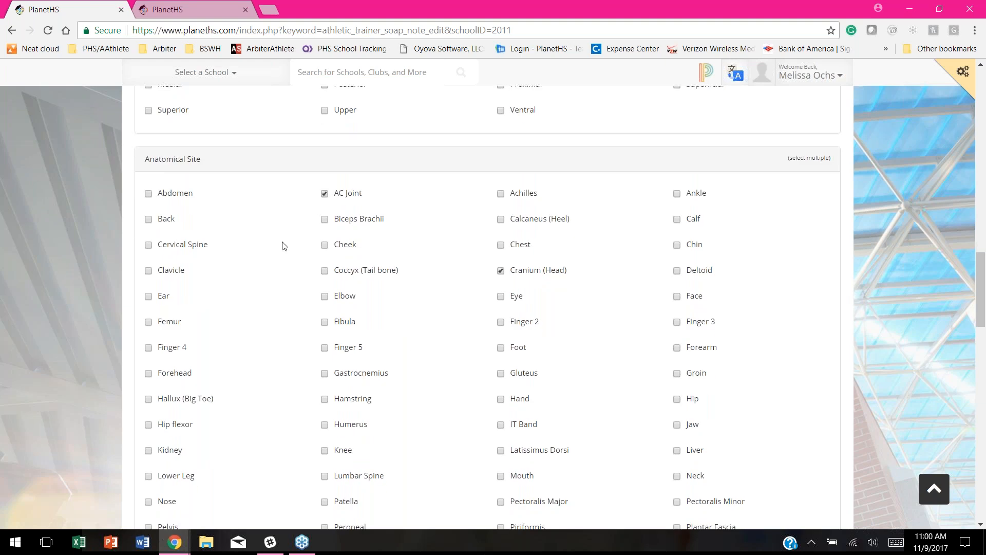
{"action": "scroll", "coordinate": [245, 354], "scroll_direction": "down", "scroll_amount": 2}
{"action": "scroll", "coordinate": [245, 353], "scroll_direction": "down", "scroll_amount": 2}
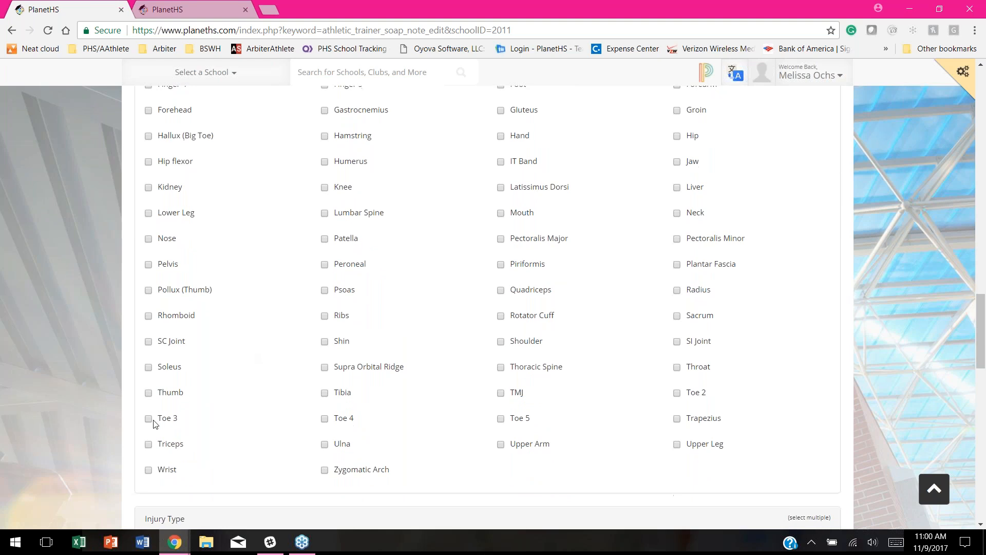
{"action": "scroll", "coordinate": [103, 385], "scroll_direction": "down", "scroll_amount": 2}
{"action": "scroll", "coordinate": [113, 360], "scroll_direction": "down", "scroll_amount": 2}
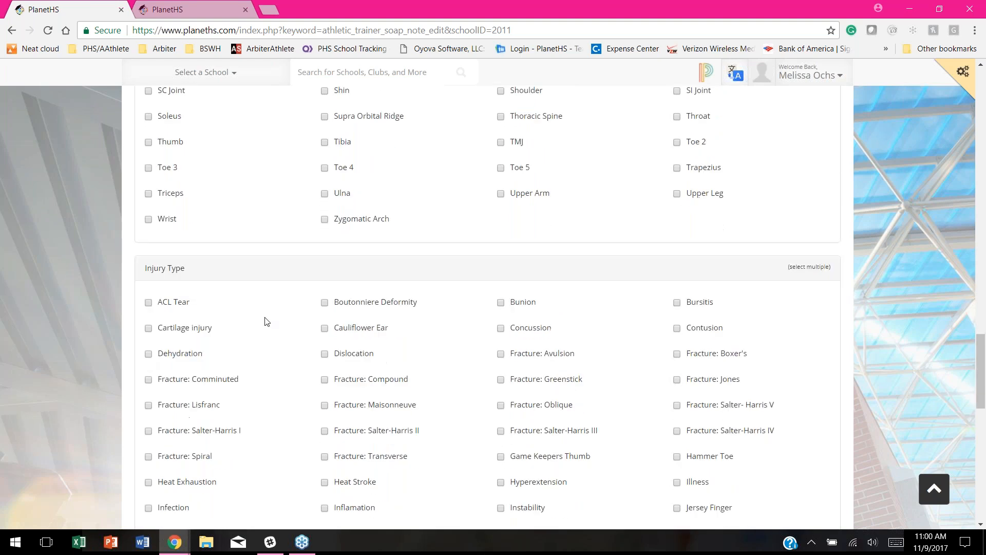
{"action": "scroll", "coordinate": [271, 331], "scroll_direction": "down", "scroll_amount": 1}
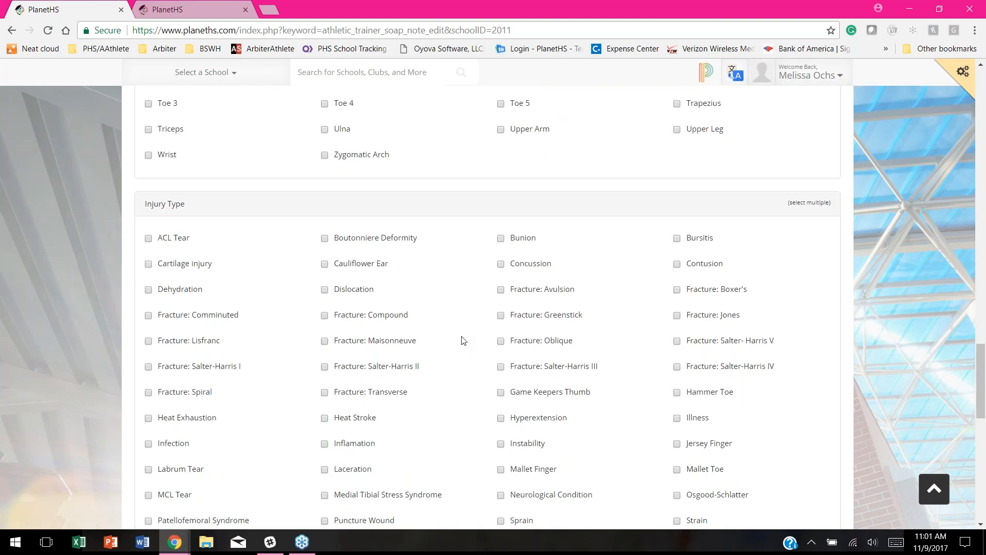
Step: Tick Concussion and Sprain as the injury types
{"action": "left_click", "coordinate": [502, 265]}
{"action": "scroll", "coordinate": [451, 287], "scroll_direction": "down", "scroll_amount": 1}
{"action": "scroll", "coordinate": [452, 285], "scroll_direction": "down", "scroll_amount": 1}
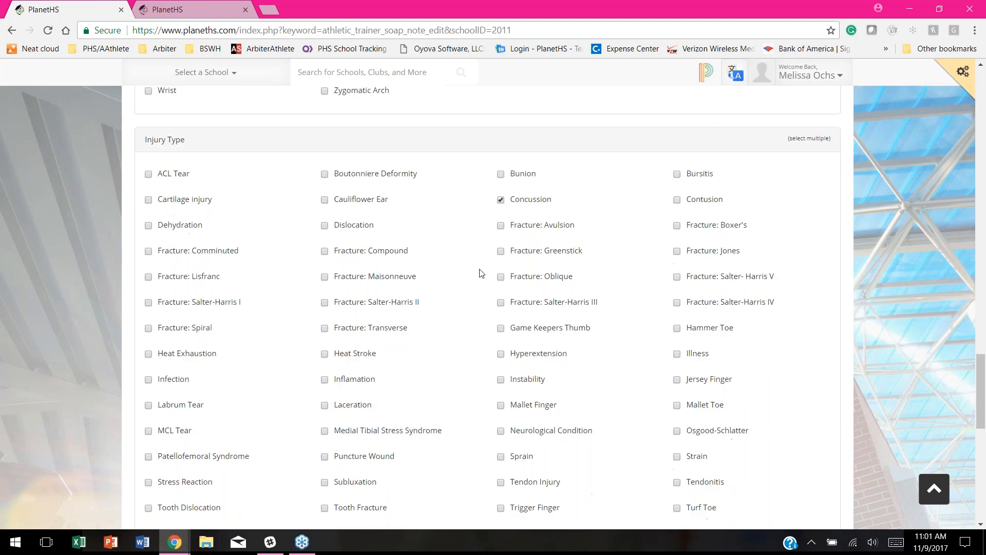
{"action": "scroll", "coordinate": [449, 398], "scroll_direction": "down", "scroll_amount": 3}
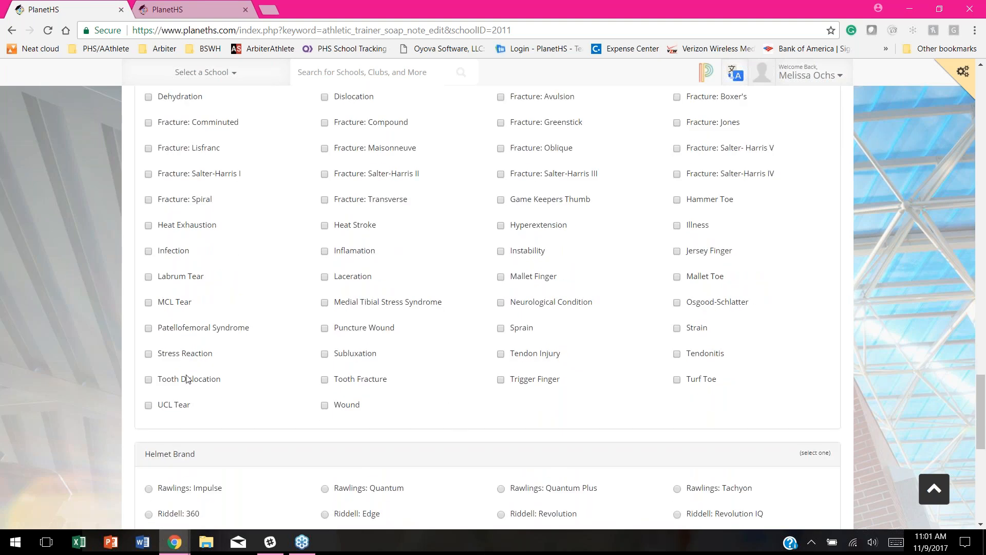
{"action": "left_click", "coordinate": [502, 330]}
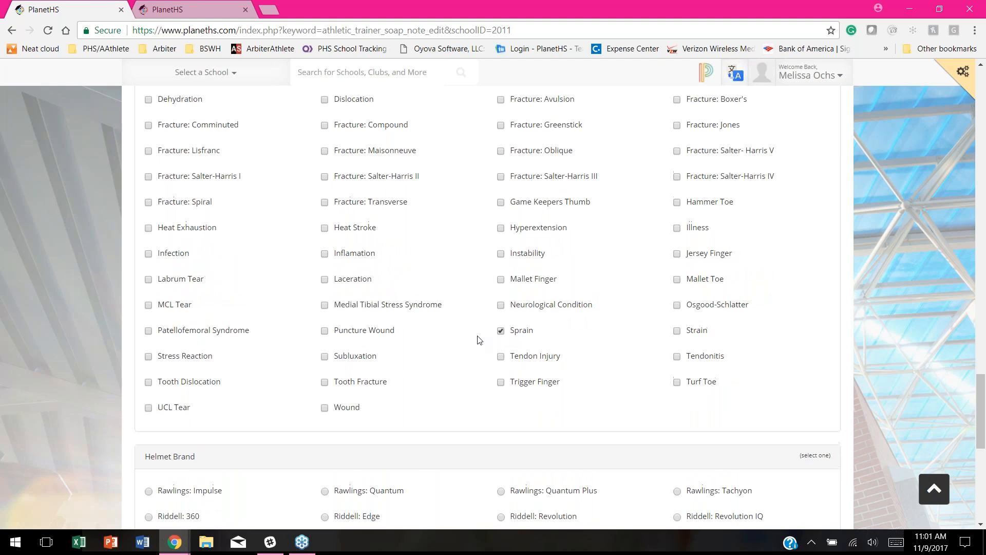
Step: Set the helmet brand to Riddell: Speed Classic and save the SOAP note
{"action": "scroll", "coordinate": [479, 340], "scroll_direction": "up", "scroll_amount": 3}
{"action": "scroll", "coordinate": [479, 340], "scroll_direction": "down", "scroll_amount": 6}
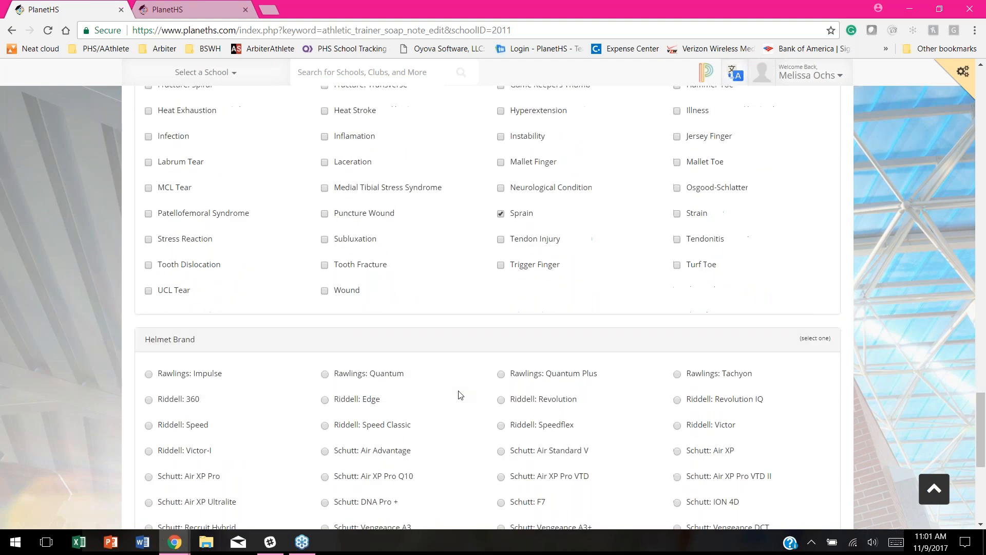
{"action": "scroll", "coordinate": [473, 350], "scroll_direction": "down", "scroll_amount": 2}
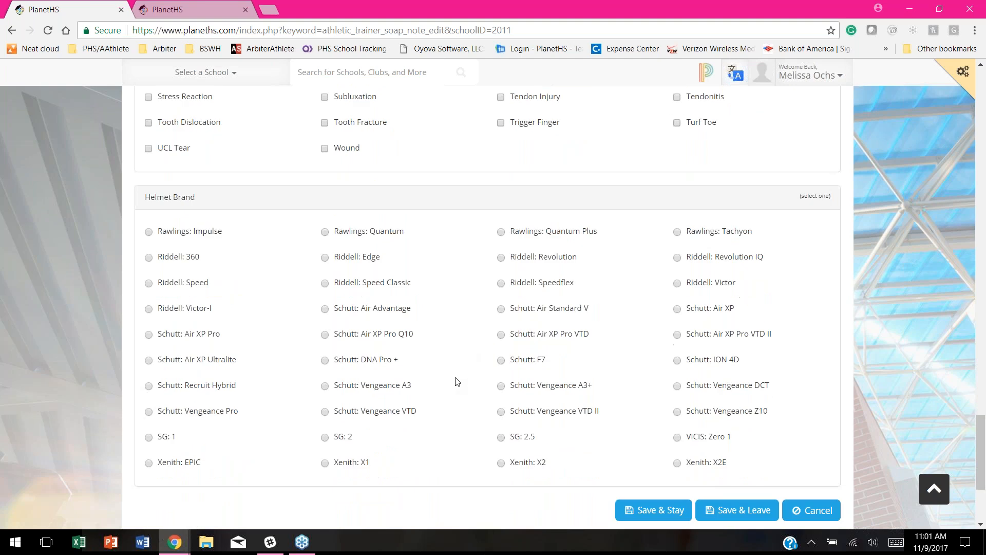
{"action": "left_click", "coordinate": [325, 283]}
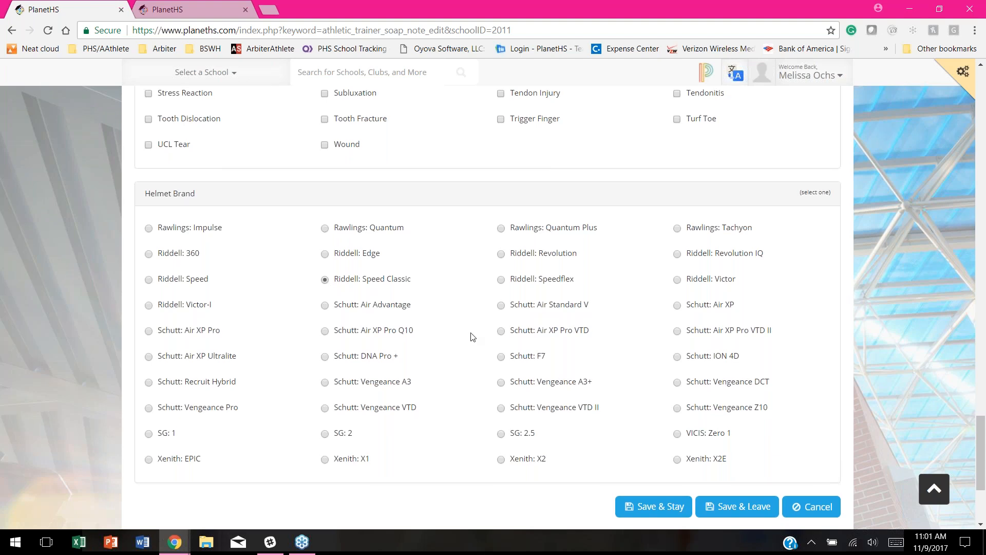
{"action": "scroll", "coordinate": [438, 449], "scroll_direction": "down", "scroll_amount": 2}
{"action": "left_click", "coordinate": [667, 446]}
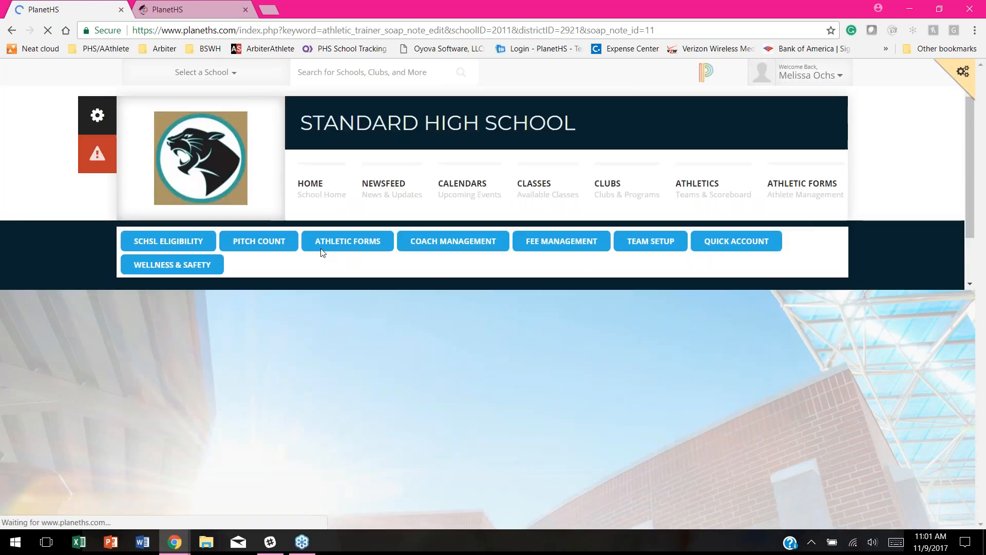
Step: In the Subjective section, set the injury onset to 1 day
{"action": "scroll", "coordinate": [609, 379], "scroll_direction": "down", "scroll_amount": 2}
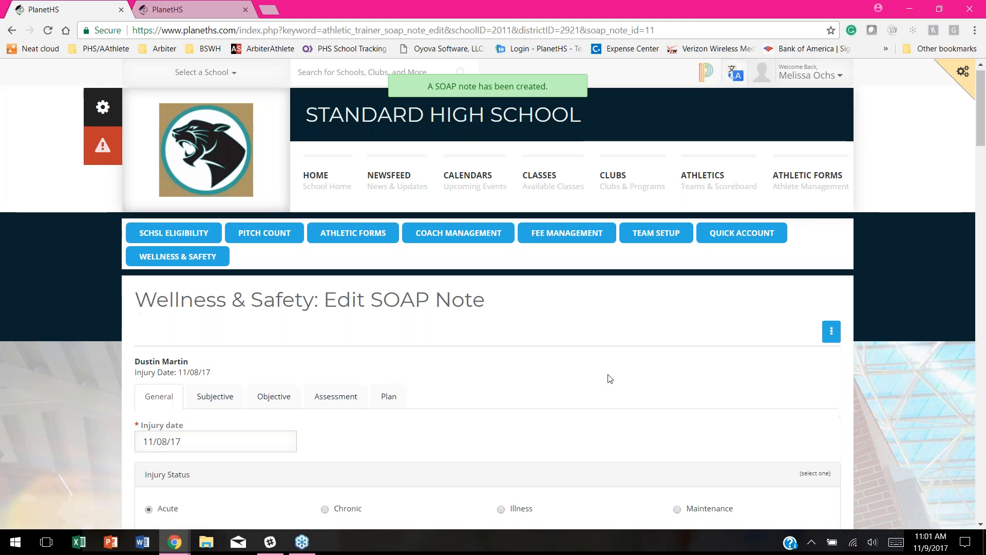
{"action": "left_click", "coordinate": [215, 276]}
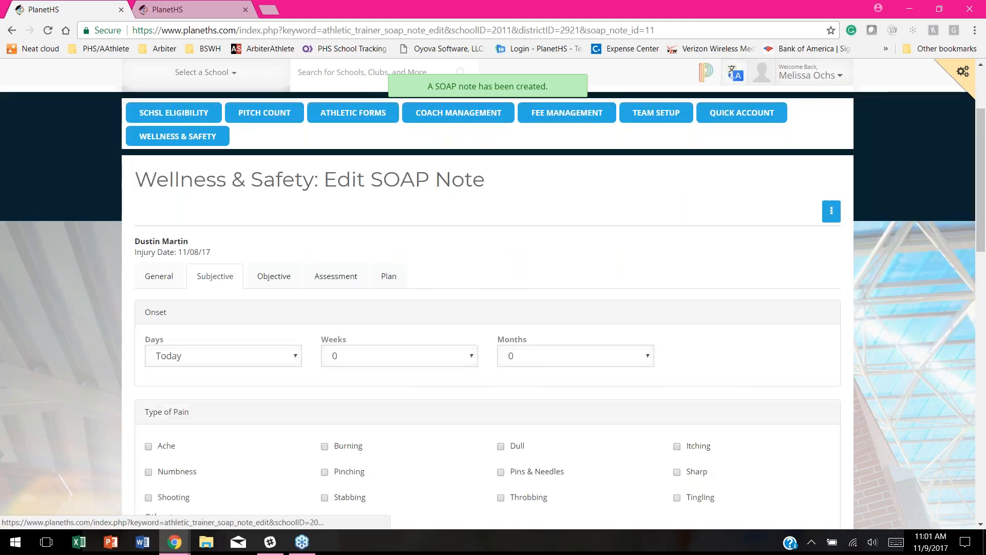
{"action": "left_click", "coordinate": [264, 356]}
{"action": "left_click", "coordinate": [189, 218]}
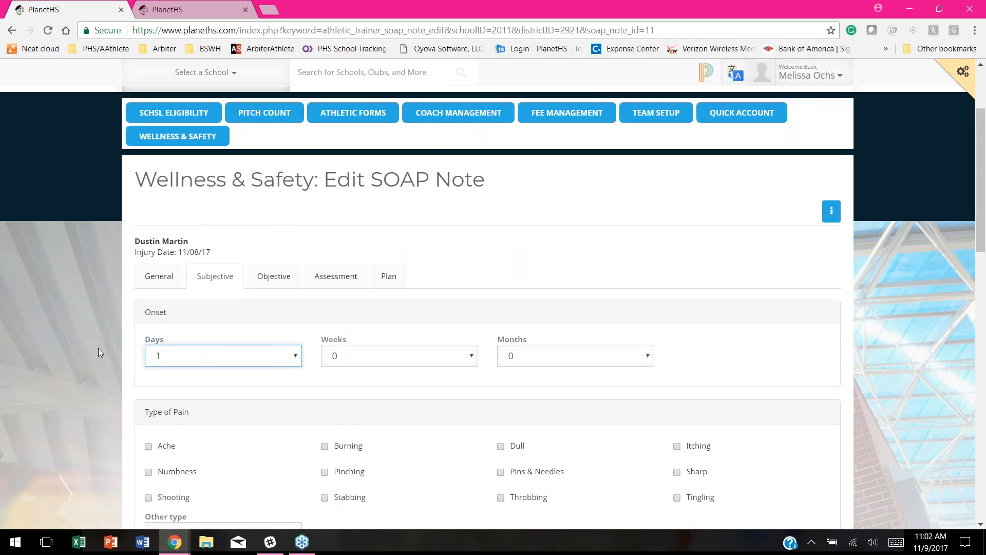
{"action": "scroll", "coordinate": [106, 347], "scroll_direction": "down", "scroll_amount": 2}
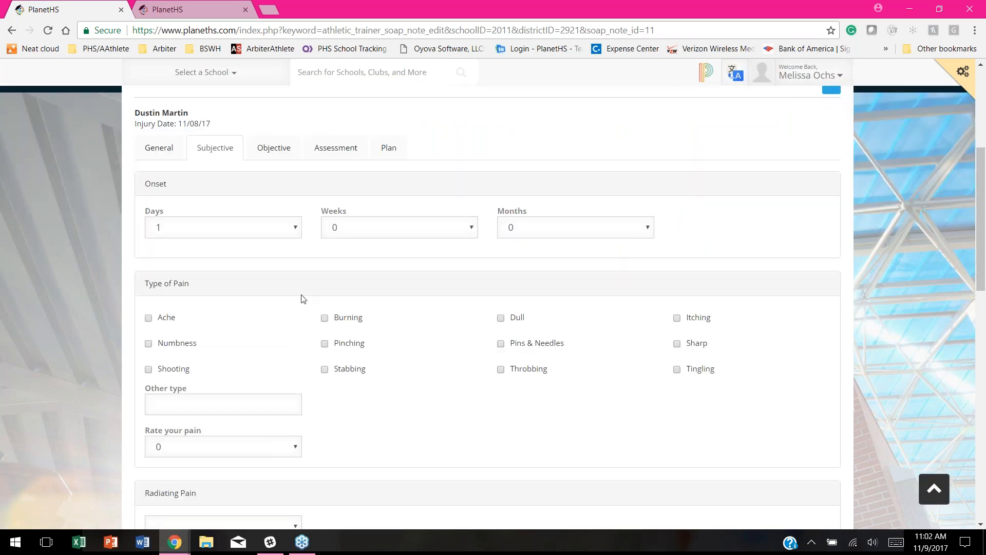
{"action": "scroll", "coordinate": [308, 293], "scroll_direction": "down", "scroll_amount": 1}
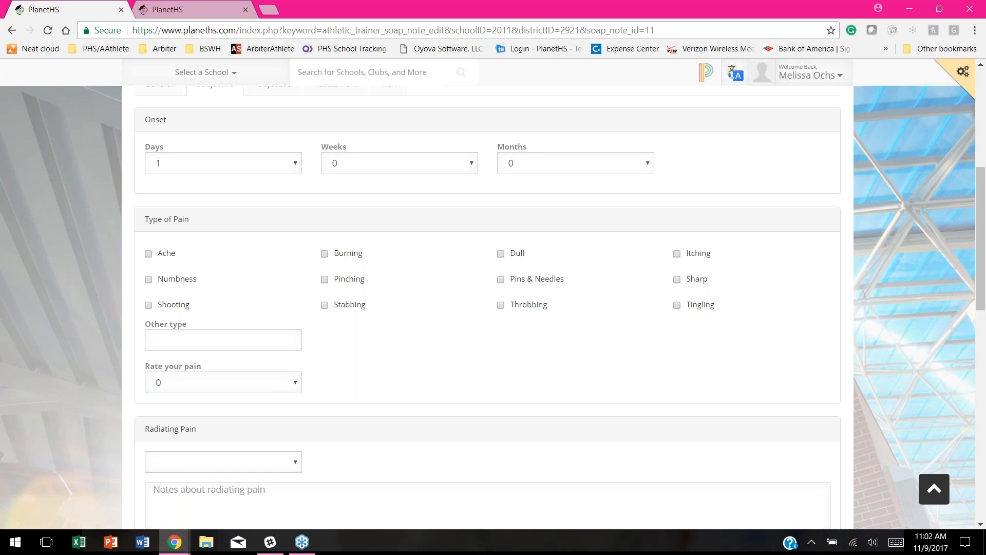
Step: Record Ache pain rated 5 with no radiating pain
{"action": "left_click", "coordinate": [165, 254]}
{"action": "scroll", "coordinate": [711, 293], "scroll_direction": "down", "scroll_amount": 1}
{"action": "left_click", "coordinate": [291, 322]}
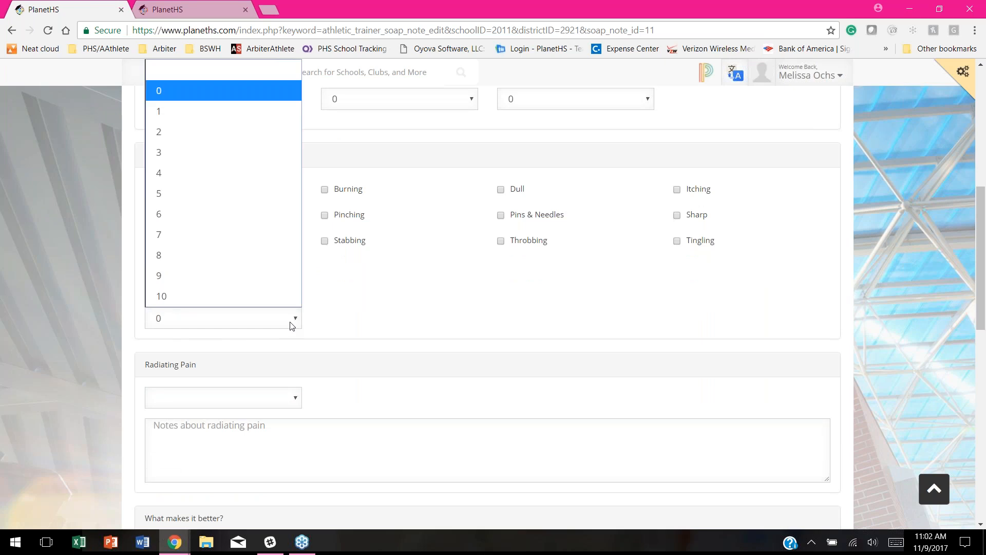
{"action": "left_click", "coordinate": [202, 193]}
{"action": "scroll", "coordinate": [329, 309], "scroll_direction": "down", "scroll_amount": 1}
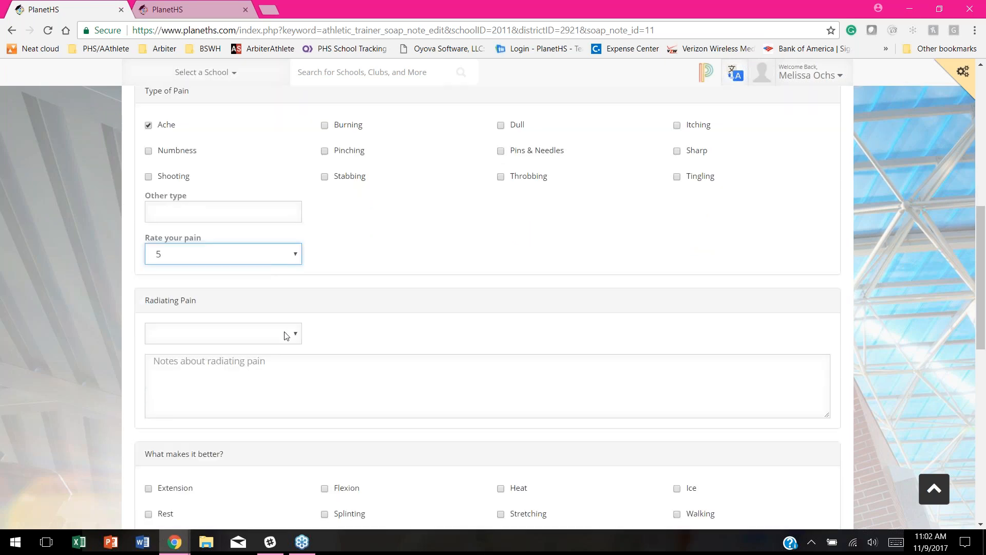
{"action": "left_click", "coordinate": [226, 334]}
{"action": "left_click", "coordinate": [165, 397]}
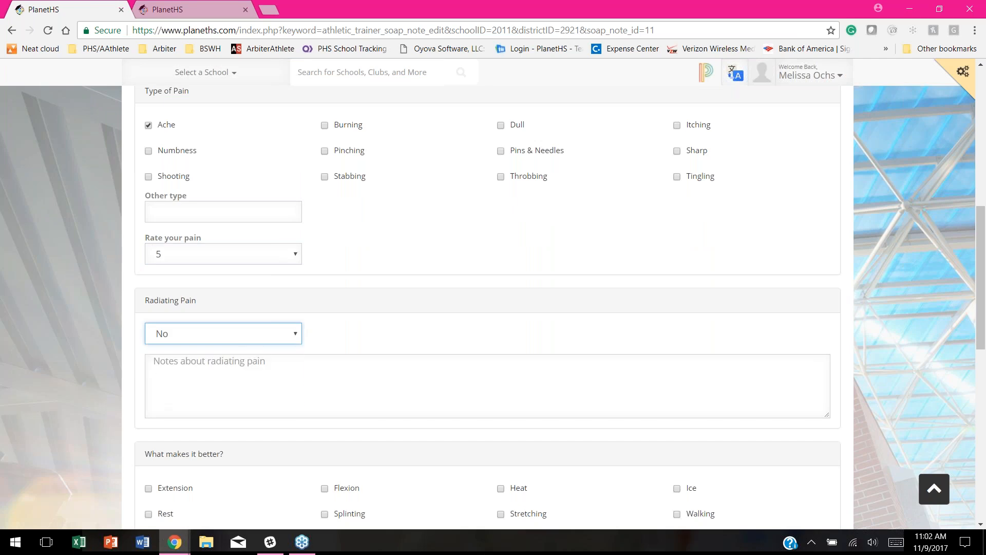
Step: Mark Rest and Ice as relieving the pain and Activity as aggravating it
{"action": "scroll", "coordinate": [393, 298], "scroll_direction": "down", "scroll_amount": 1}
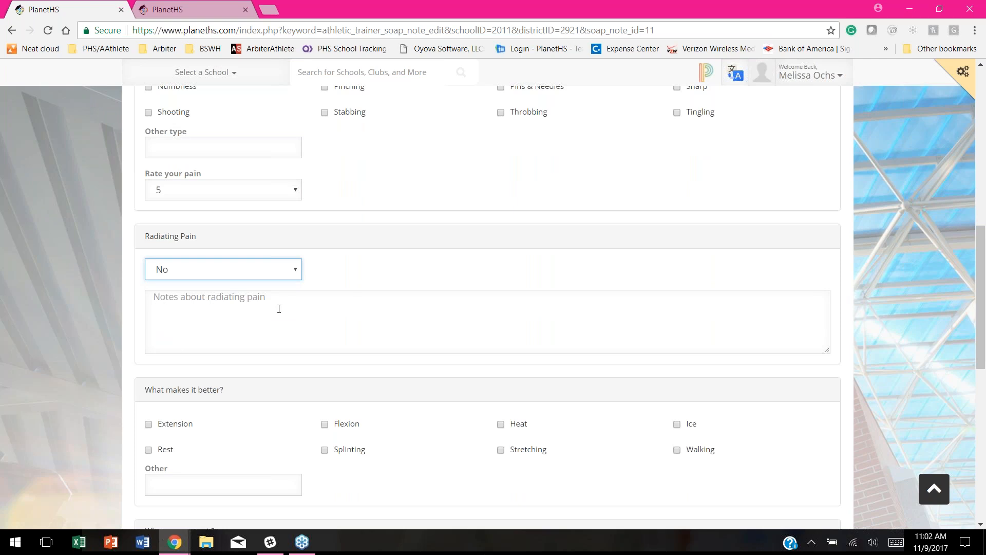
{"action": "scroll", "coordinate": [390, 275], "scroll_direction": "down", "scroll_amount": 2}
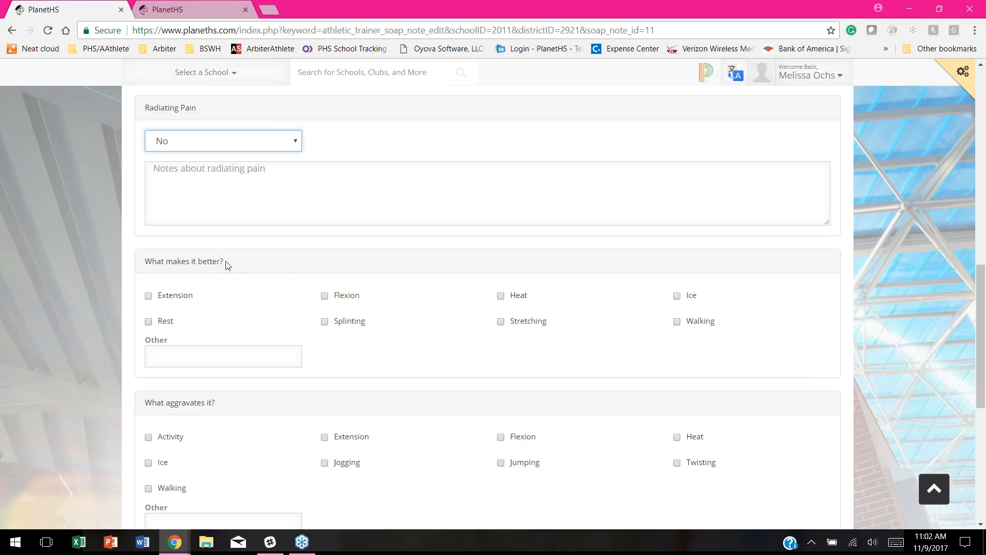
{"action": "scroll", "coordinate": [235, 273], "scroll_direction": "down", "scroll_amount": 1}
{"action": "scroll", "coordinate": [235, 272], "scroll_direction": "down", "scroll_amount": 2}
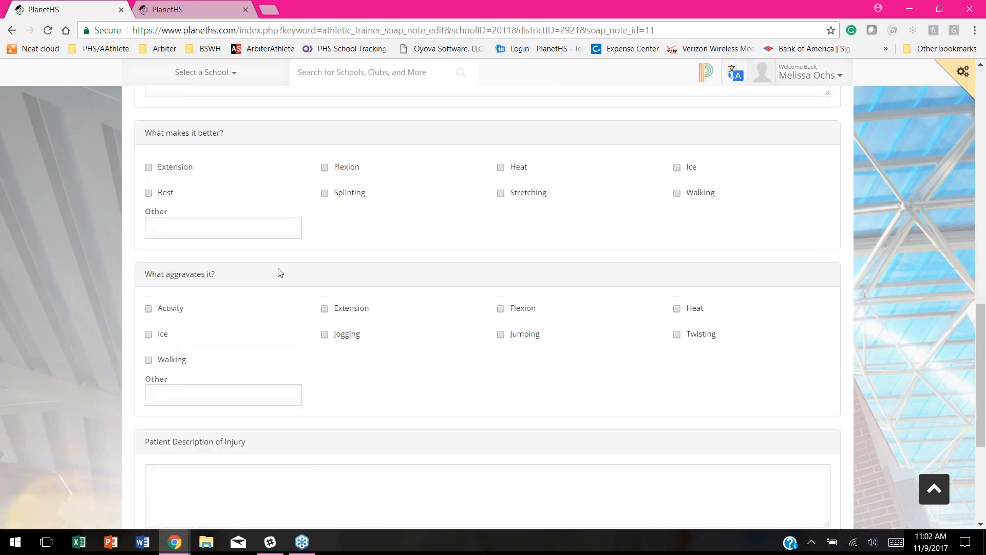
{"action": "left_click", "coordinate": [154, 193]}
{"action": "left_click", "coordinate": [677, 167]}
{"action": "scroll", "coordinate": [267, 223], "scroll_direction": "down", "scroll_amount": 1}
{"action": "scroll", "coordinate": [487, 307], "scroll_direction": "down", "scroll_amount": 1}
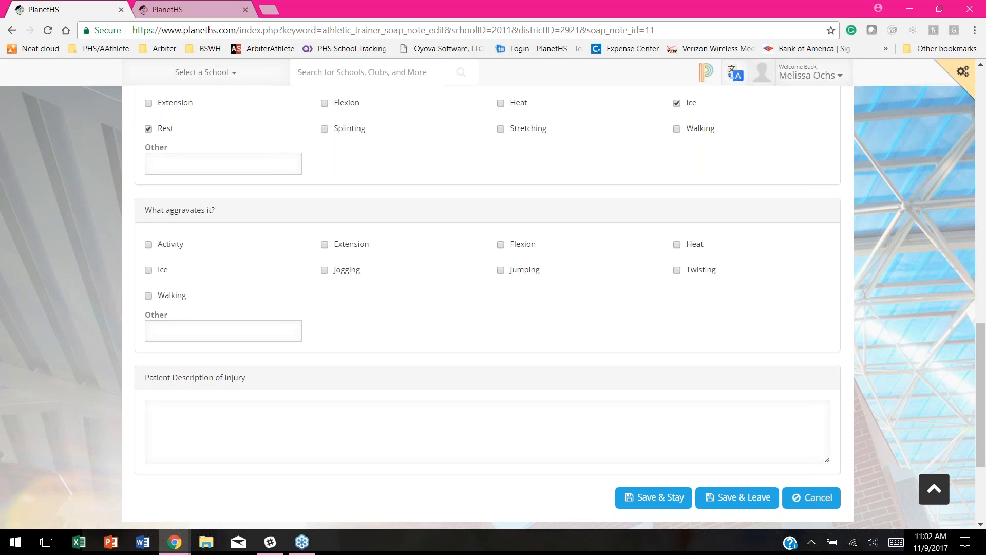
{"action": "left_click", "coordinate": [148, 244]}
{"action": "scroll", "coordinate": [514, 306], "scroll_direction": "down", "scroll_amount": 2}
{"action": "left_click", "coordinate": [186, 282]}
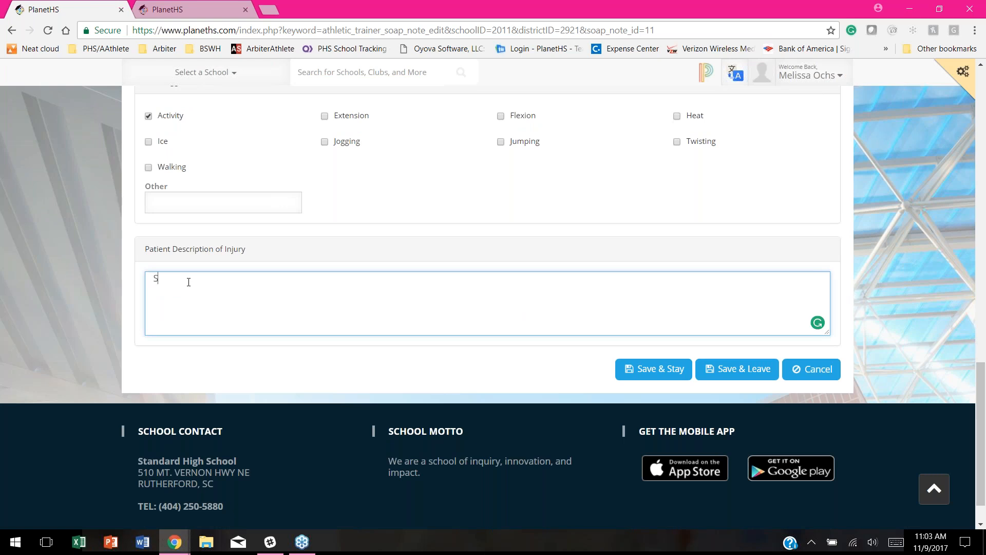
Step: Enter the description 'Collided with another player hitting helmet to helmet and landed on my shoulder.'
{"action": "type", "text": "Collided with another player and landedon"}
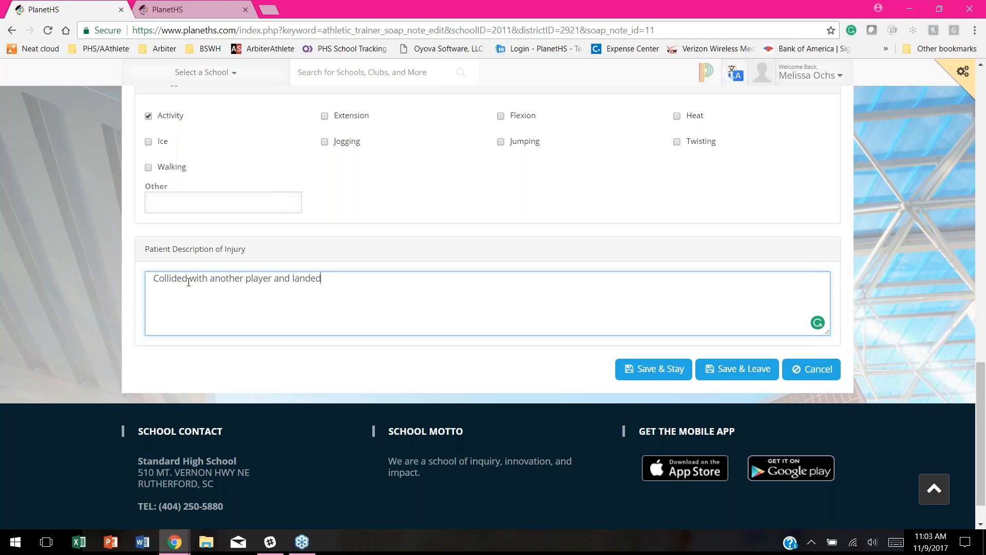
{"action": "key", "text": "BackSpace"}
{"action": "key", "text": "BackSpace"}
{"action": "type", "text": "on my shoulderhitting he"}
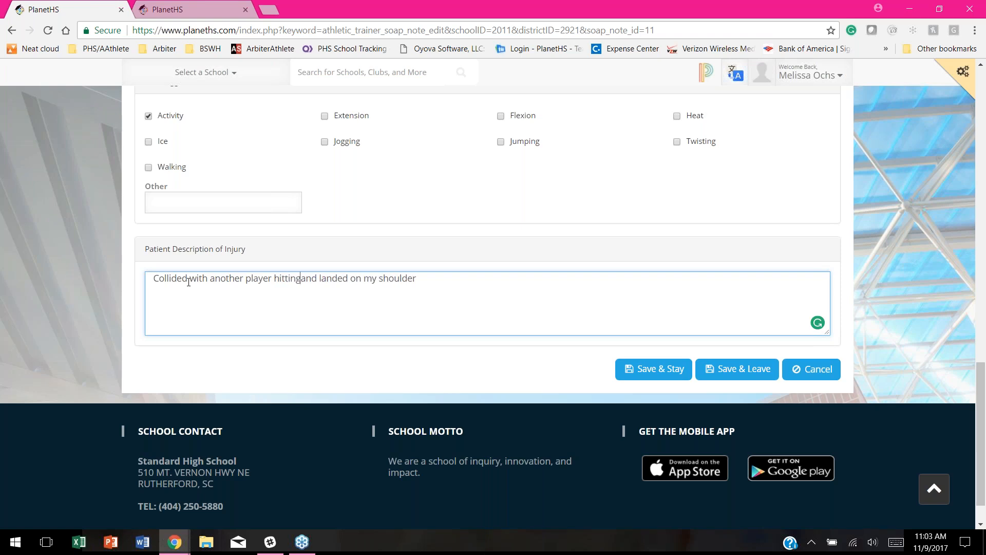
{"action": "type", "text": "lmet to helme"}
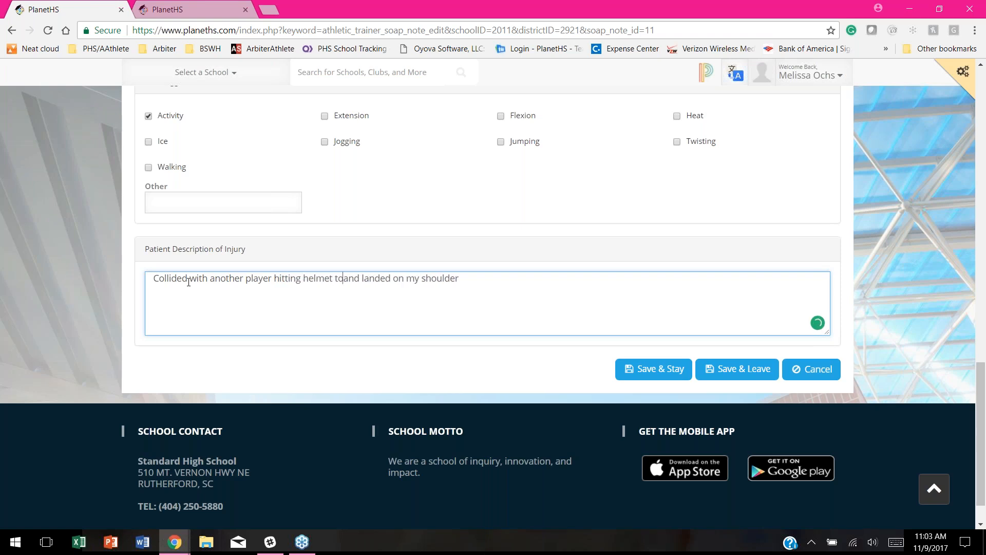
{"action": "type", "text": "t "}
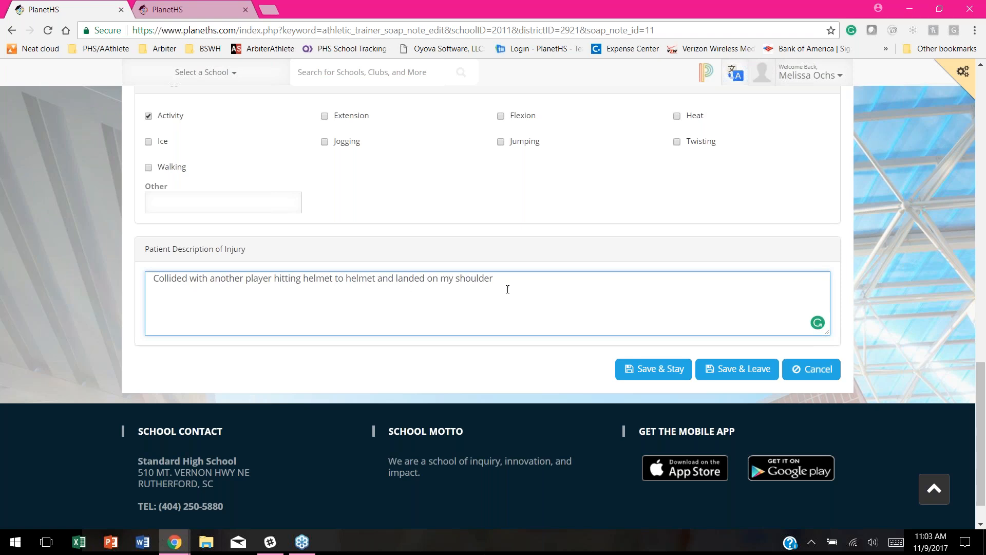
{"action": "type", "text": "."}
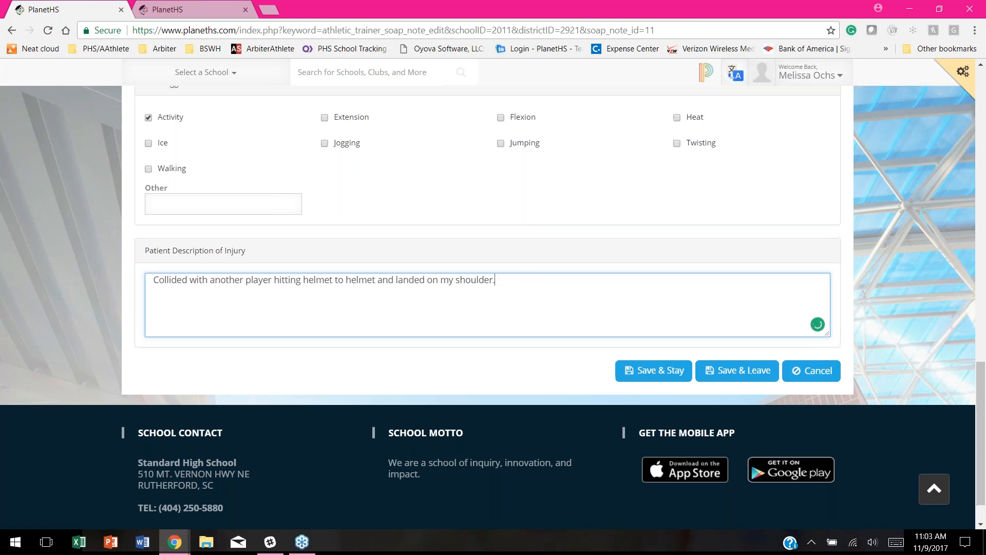
{"action": "scroll", "coordinate": [276, 215], "scroll_direction": "up", "scroll_amount": 20}
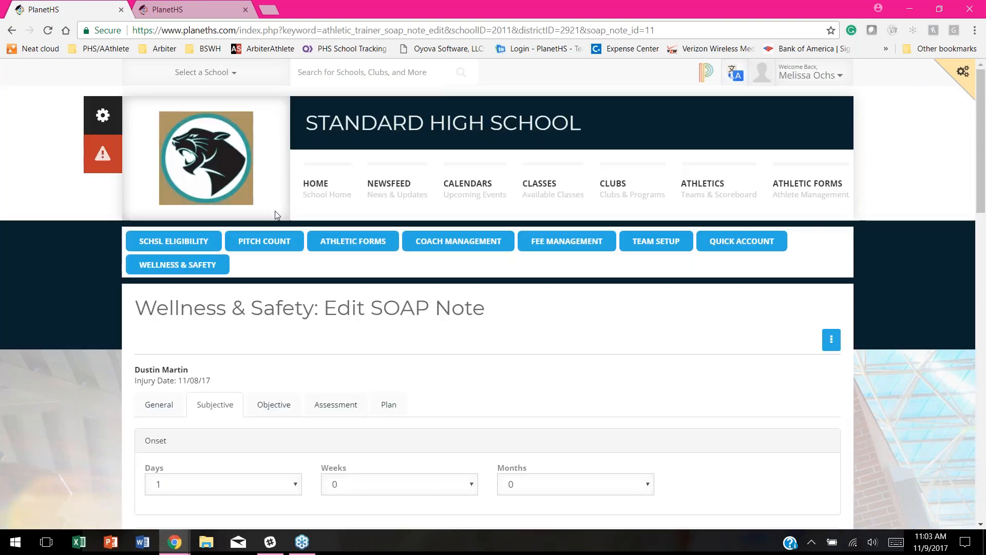
Step: In the Objective section, set Edema None, Ecchymosis None, and Skin Appearance Normal
{"action": "left_click", "coordinate": [275, 406]}
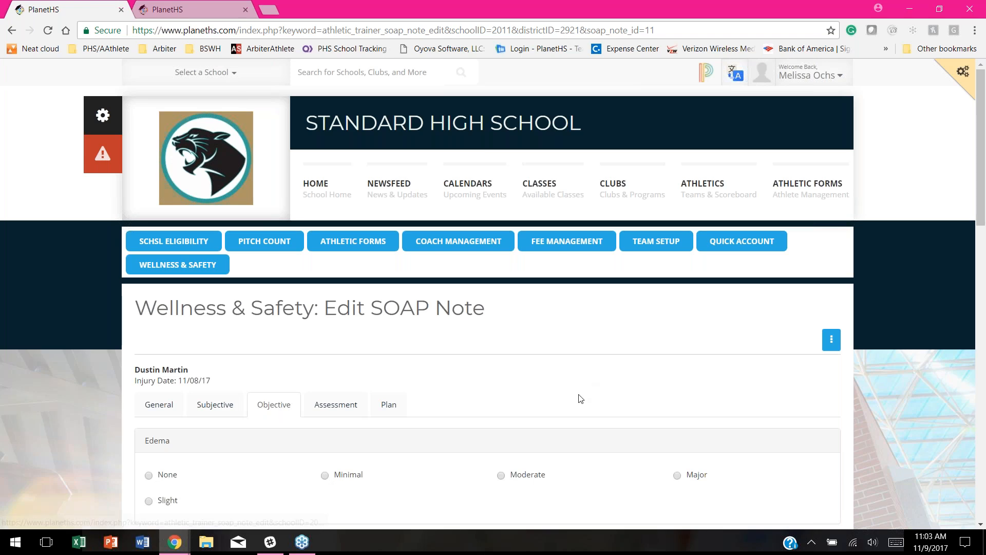
{"action": "scroll", "coordinate": [581, 396], "scroll_direction": "down", "scroll_amount": 1}
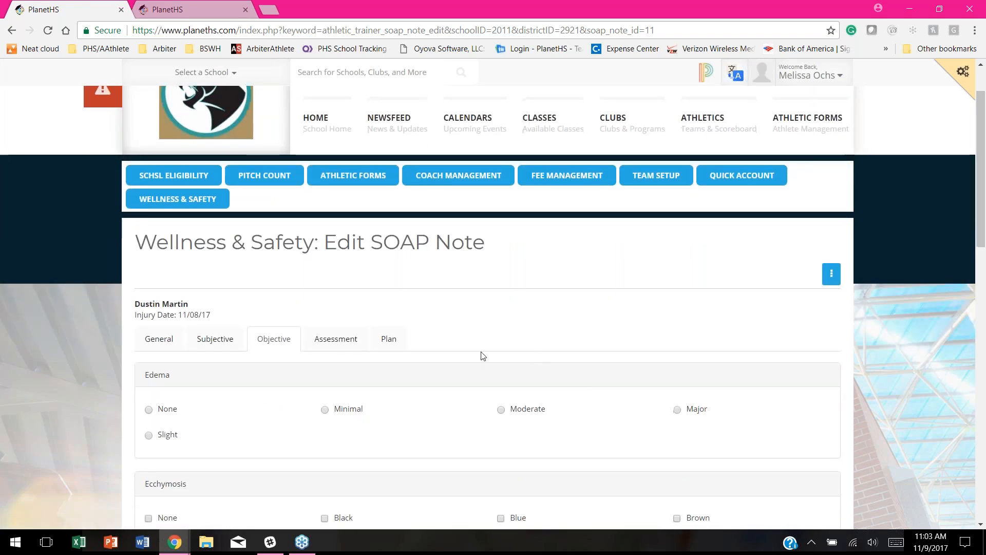
{"action": "scroll", "coordinate": [480, 357], "scroll_direction": "down", "scroll_amount": 2}
{"action": "left_click", "coordinate": [149, 282]}
{"action": "scroll", "coordinate": [278, 350], "scroll_direction": "down", "scroll_amount": 1}
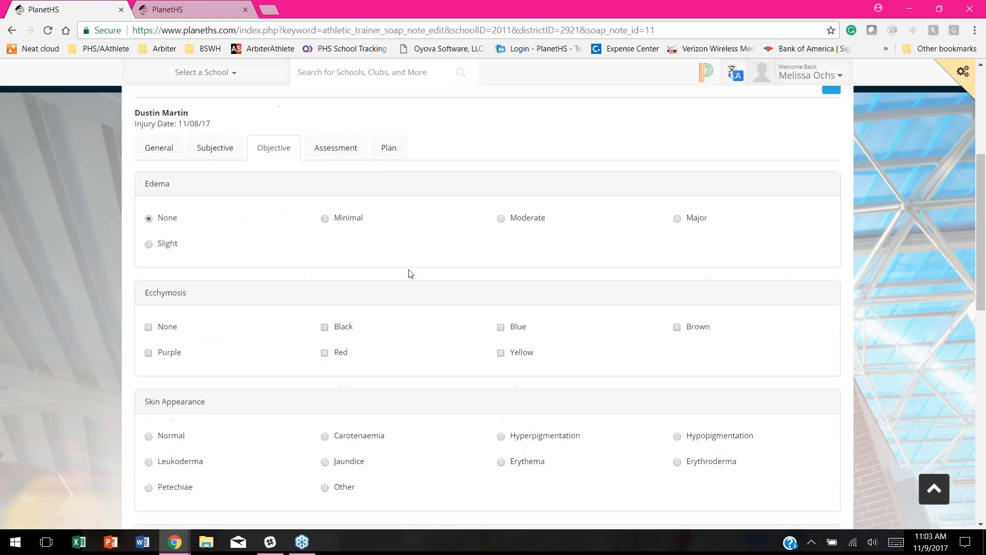
{"action": "left_click", "coordinate": [148, 326]}
{"action": "scroll", "coordinate": [280, 334], "scroll_direction": "down", "scroll_amount": 3}
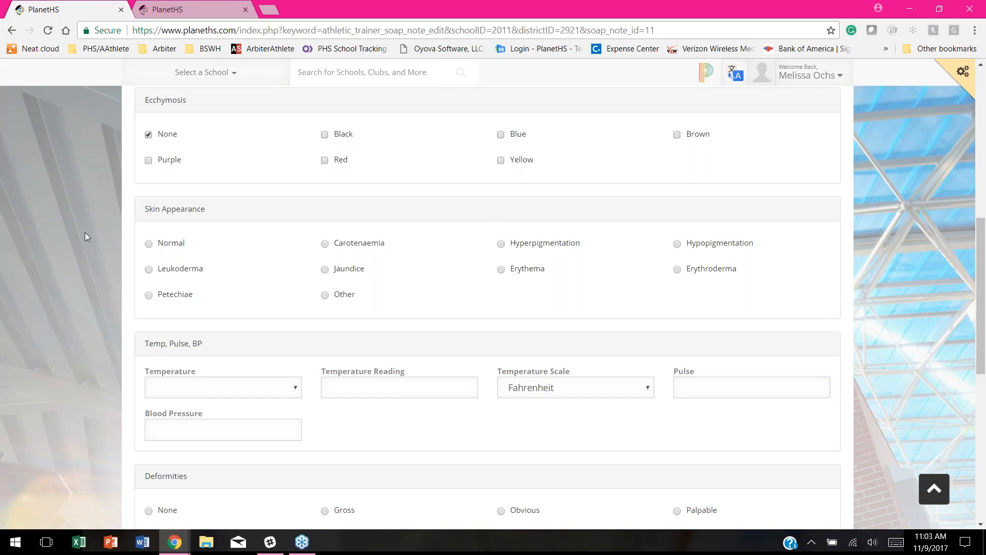
{"action": "left_click", "coordinate": [149, 244]}
{"action": "scroll", "coordinate": [255, 226], "scroll_direction": "down", "scroll_amount": 2}
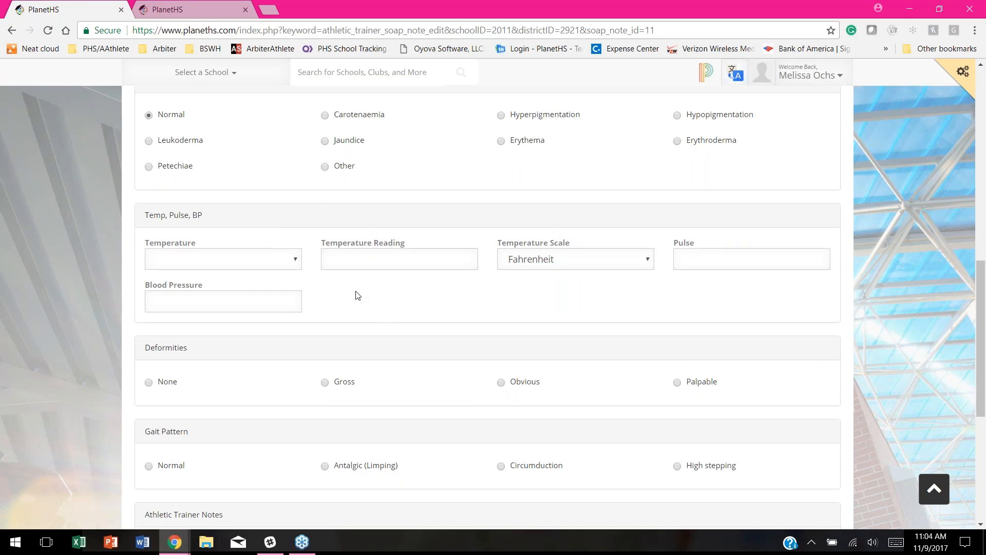
{"action": "scroll", "coordinate": [358, 295], "scroll_direction": "down", "scroll_amount": 2}
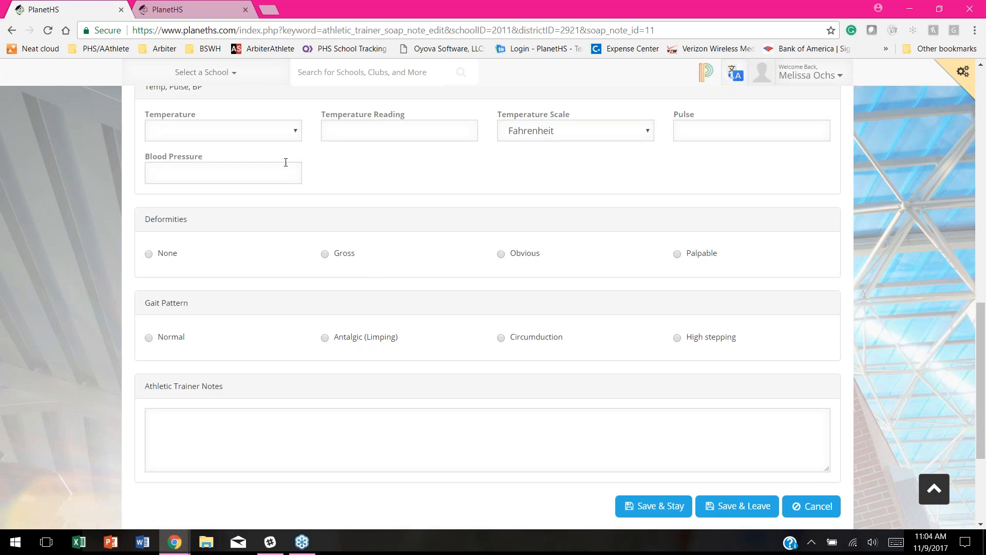
Step: Record temperature Normal at 98.6, pulse 62, and blood pressure 102/78
{"action": "left_click", "coordinate": [297, 132]}
{"action": "left_click", "coordinate": [297, 132]}
{"action": "key", "text": "Down"}
{"action": "left_click", "coordinate": [356, 129]}
{"action": "type", "text": "98."}
{"action": "type", "text": "6"}
{"action": "type", "text": "62"}
{"action": "scroll", "coordinate": [363, 165], "scroll_direction": "down", "scroll_amount": 1}
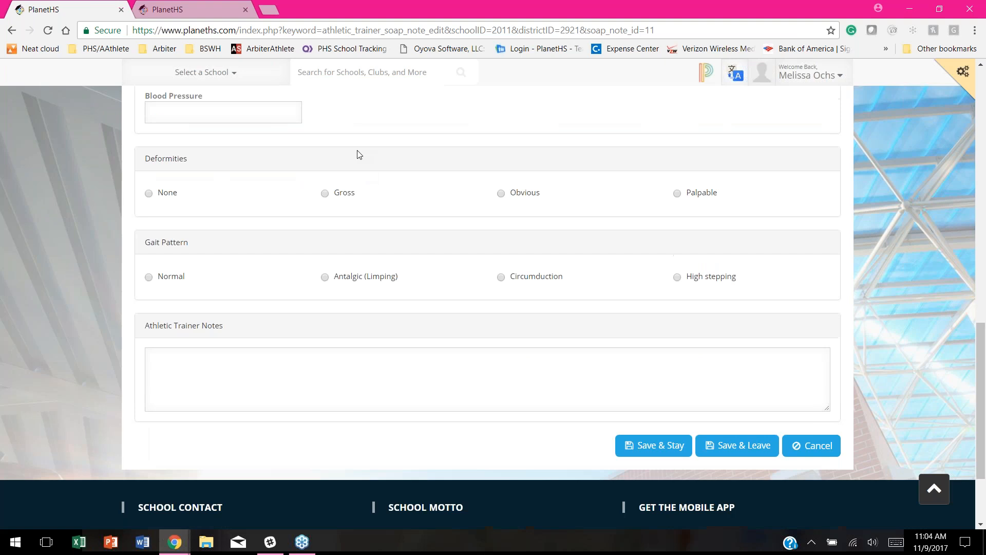
{"action": "left_click", "coordinate": [229, 112]}
{"action": "type", "text": "10"}
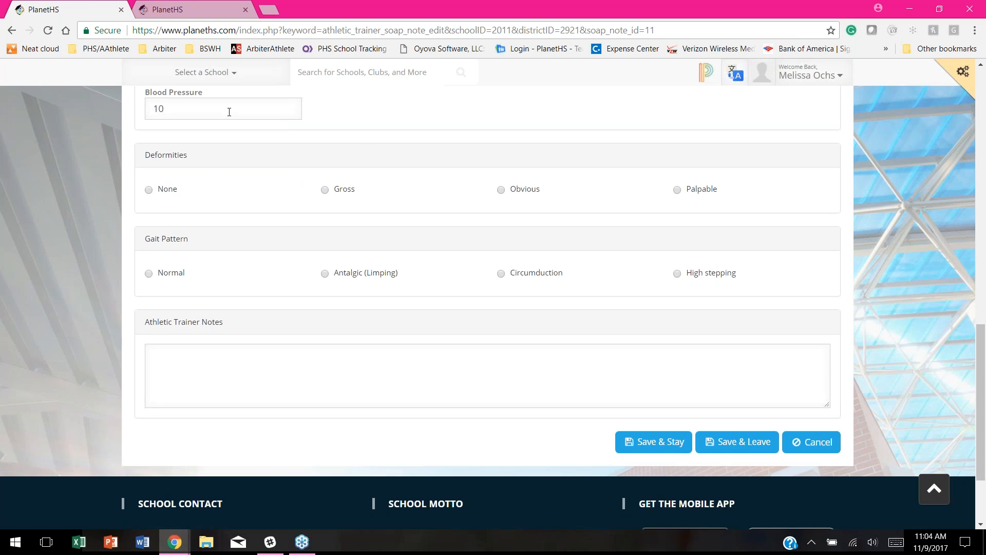
{"action": "type", "text": "2/78"}
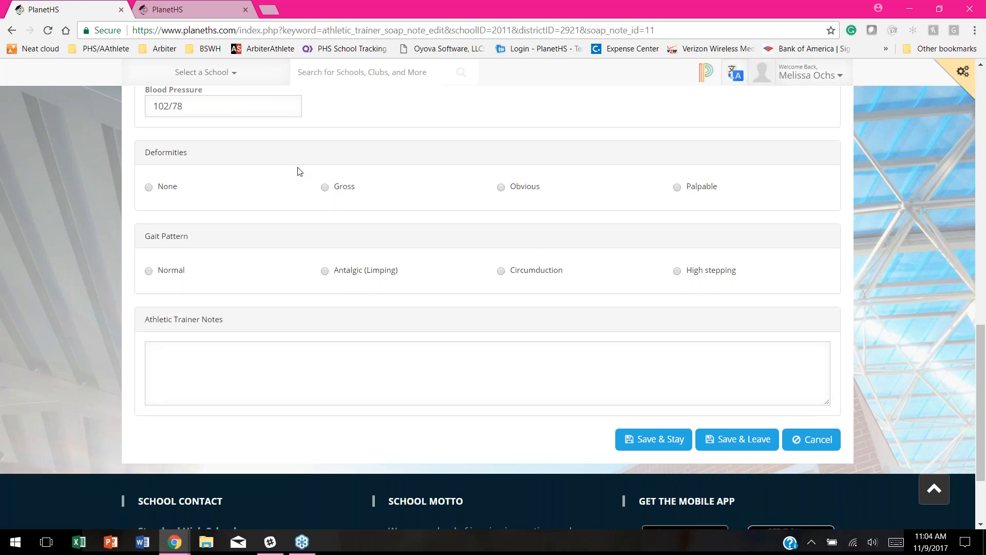
{"action": "scroll", "coordinate": [297, 170], "scroll_direction": "down", "scroll_amount": 1}
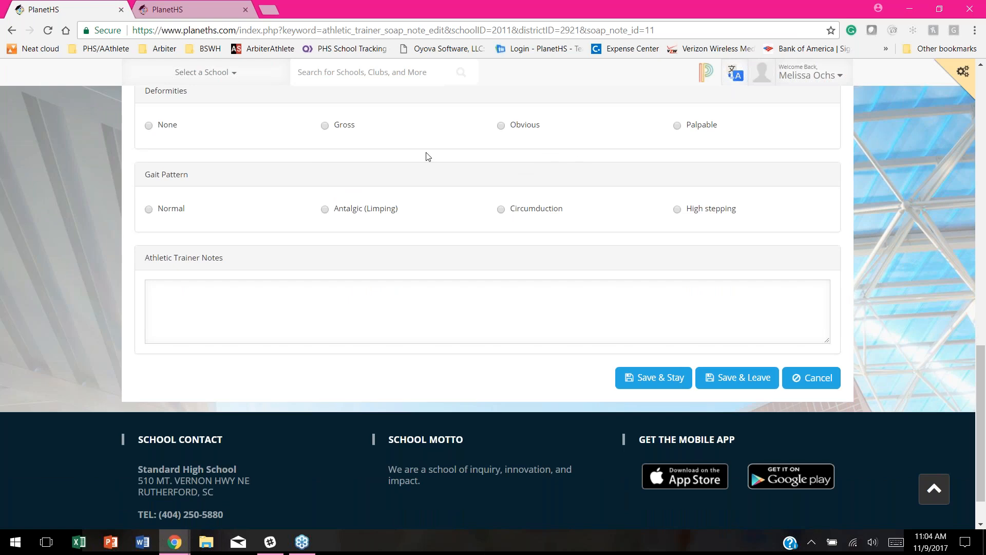
Step: Set Deformities Palpable and Gait Normal, noting 'Slight deformity over the right AC joint.'
{"action": "left_click", "coordinate": [677, 126]}
{"action": "left_click", "coordinate": [149, 210]}
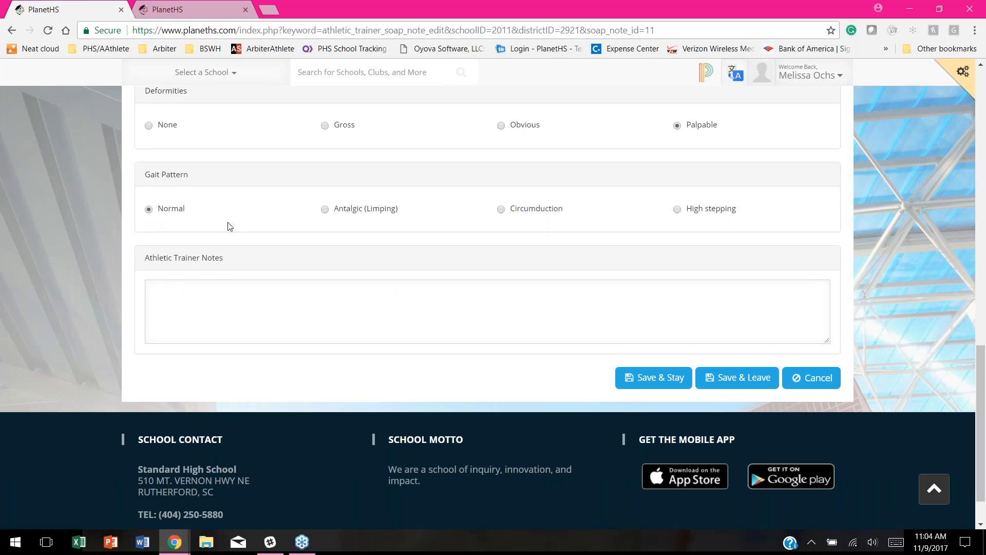
{"action": "left_click", "coordinate": [189, 296]}
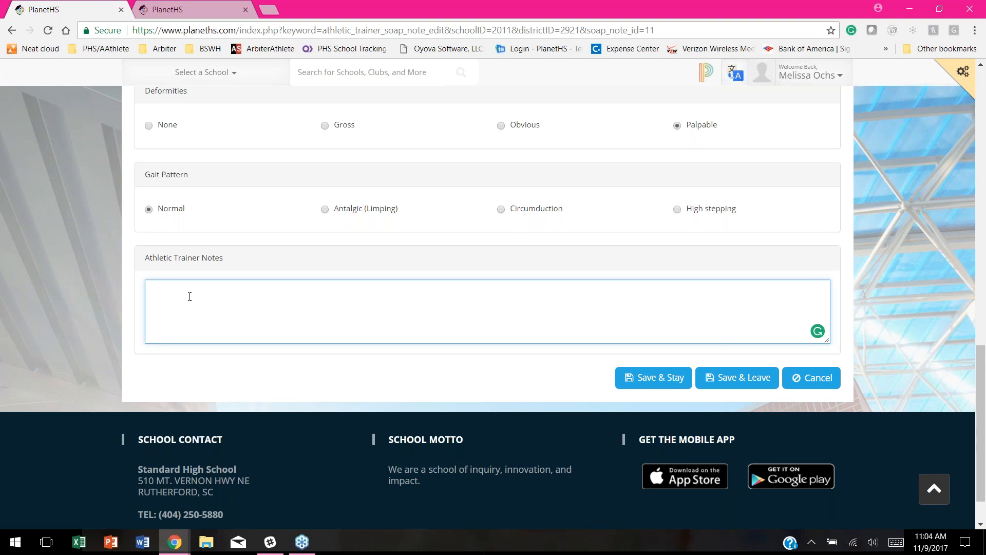
{"action": "type", "text": "Slight deformiity over the right AC join"}
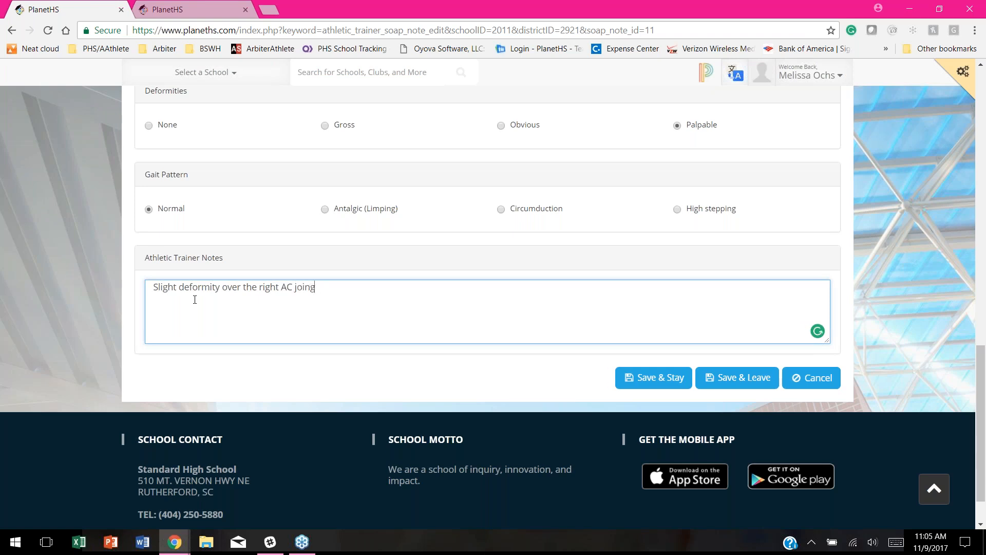
{"action": "type", "text": "t."}
Step: Scroll back up and switch to the Assessment section
{"action": "mouse_move", "coordinate": [216, 288]}
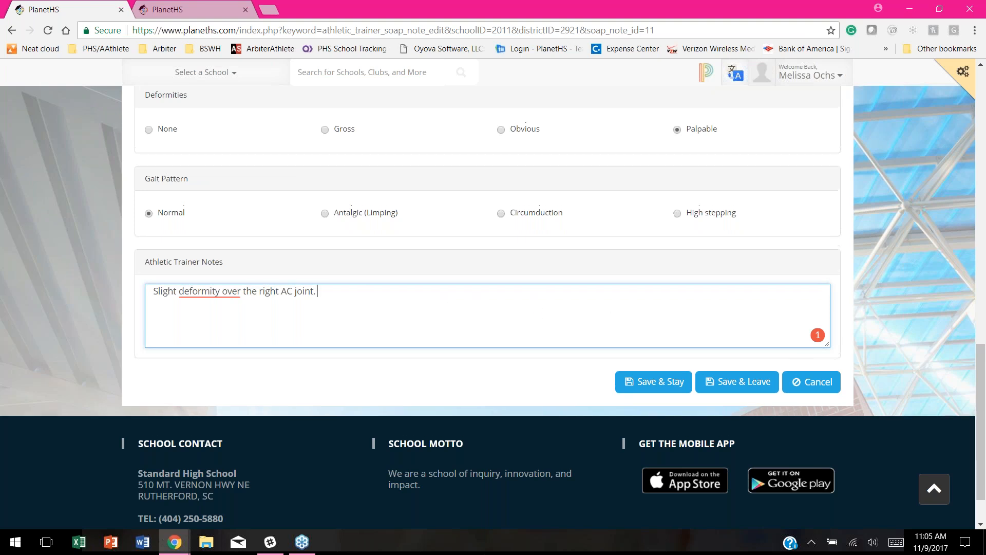
{"action": "scroll", "coordinate": [433, 216], "scroll_direction": "up", "scroll_amount": 15}
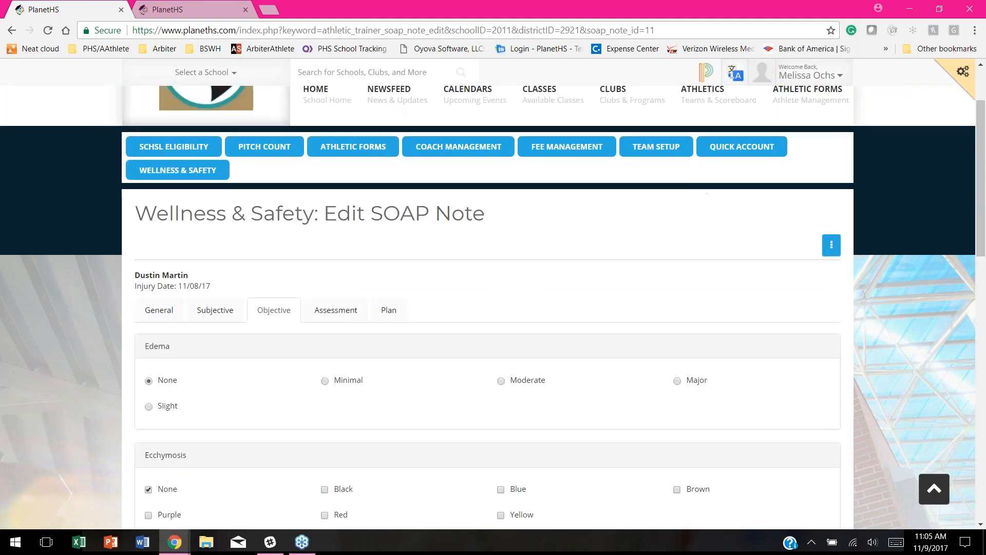
{"action": "left_click", "coordinate": [332, 338]}
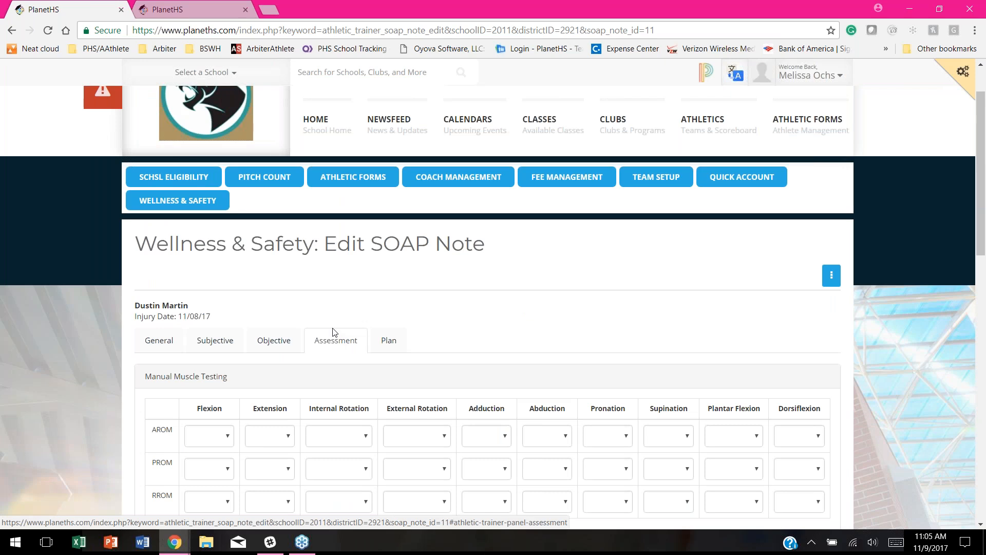
Step: Scroll through the Assessment's Manual Muscle Testing grid and Special Tests list
{"action": "scroll", "coordinate": [346, 361], "scroll_direction": "down", "scroll_amount": 3}
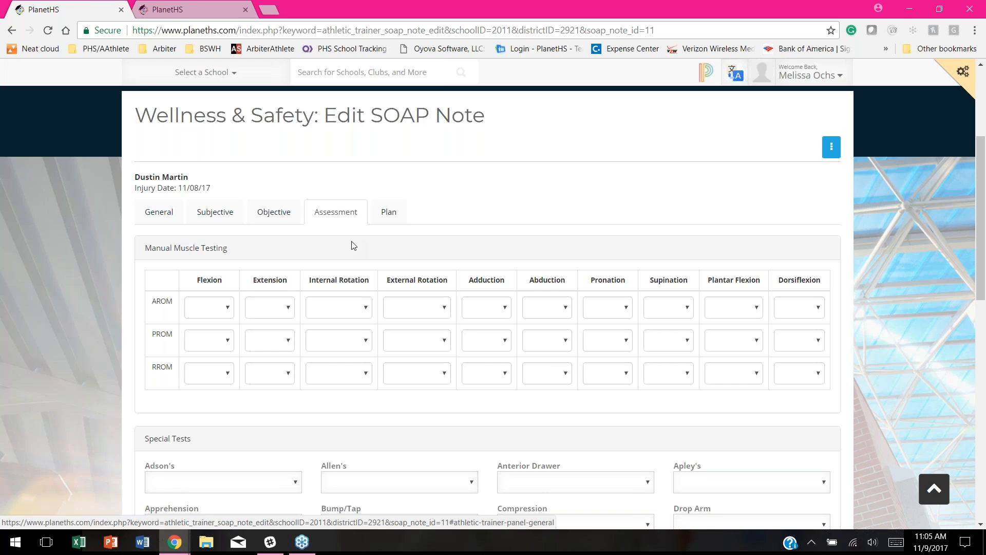
{"action": "scroll", "coordinate": [359, 215], "scroll_direction": "down", "scroll_amount": 1}
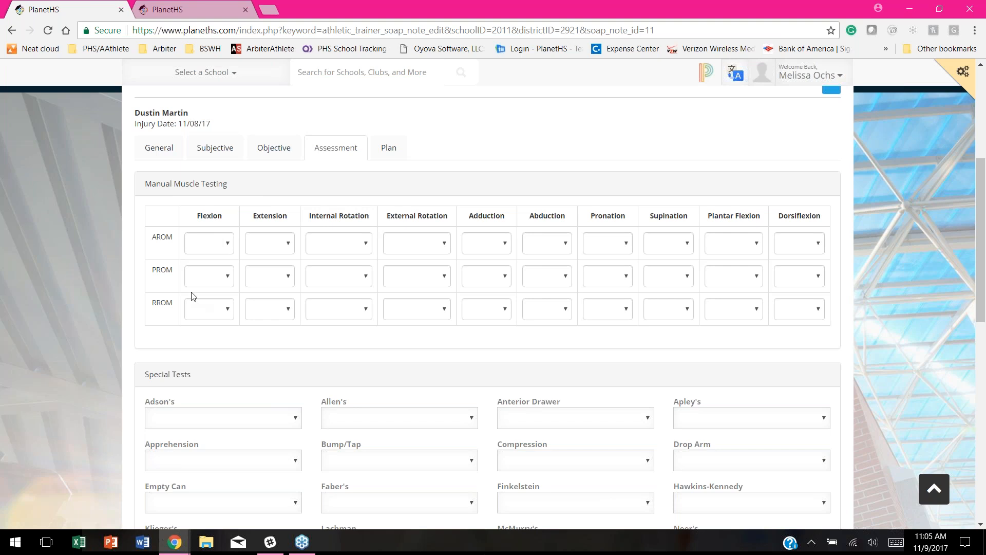
{"action": "scroll", "coordinate": [191, 293], "scroll_direction": "down", "scroll_amount": 1}
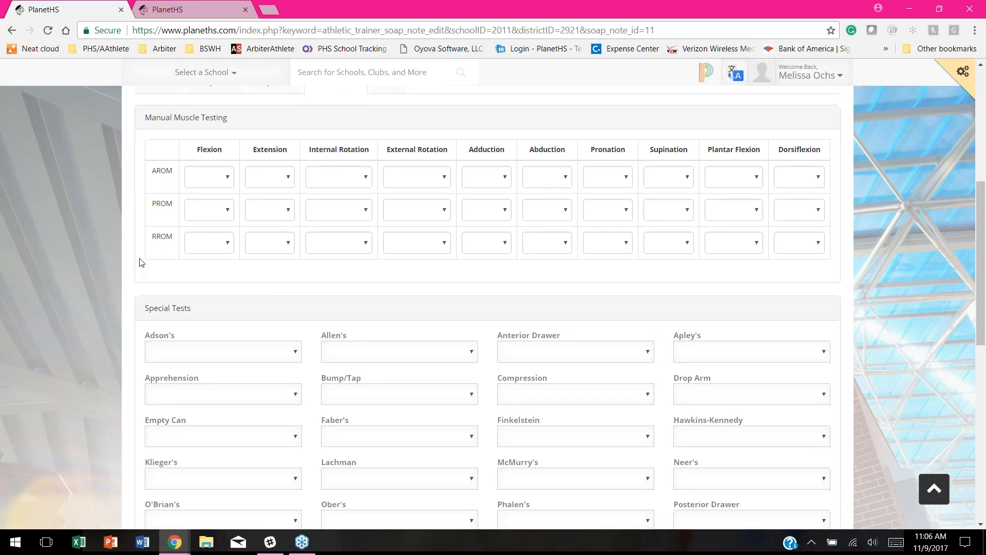
{"action": "scroll", "coordinate": [175, 246], "scroll_direction": "down", "scroll_amount": 1}
{"action": "scroll", "coordinate": [237, 245], "scroll_direction": "down", "scroll_amount": 1}
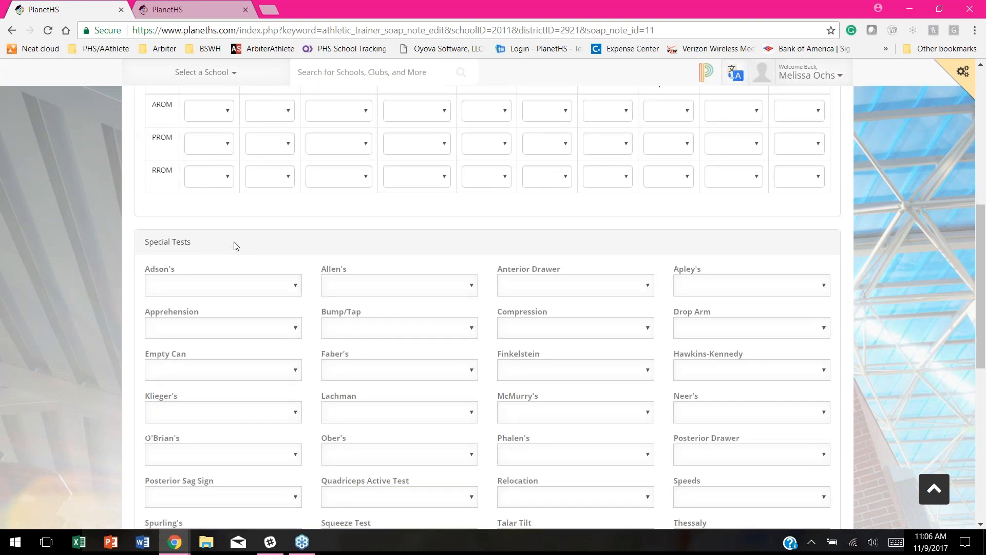
{"action": "scroll", "coordinate": [236, 245], "scroll_direction": "down", "scroll_amount": 1}
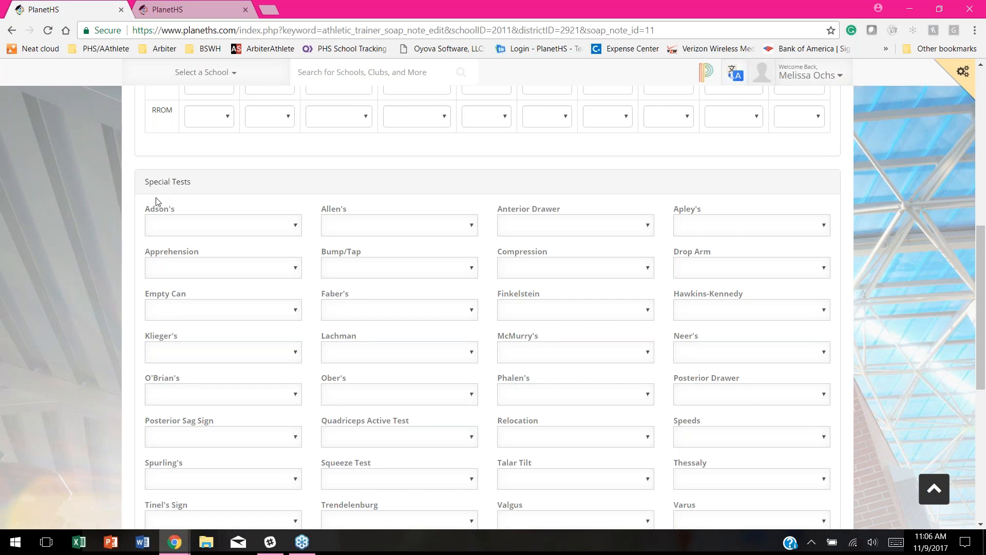
{"action": "scroll", "coordinate": [299, 203], "scroll_direction": "up", "scroll_amount": 3}
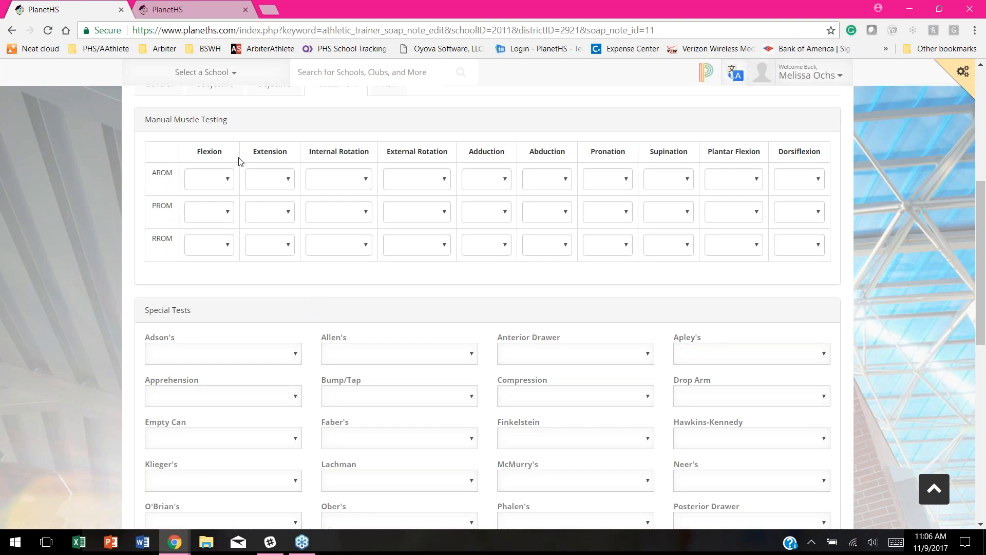
{"action": "left_click", "coordinate": [288, 180]}
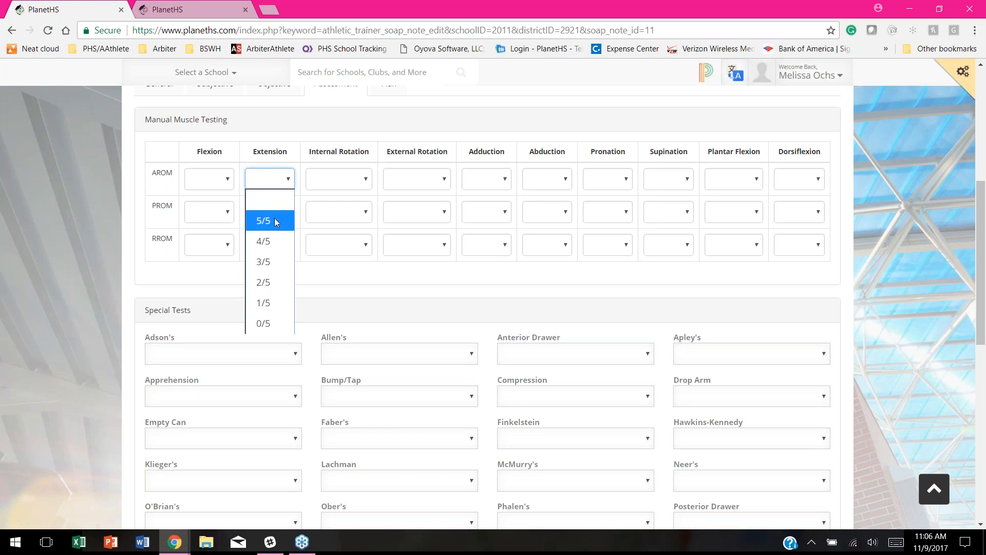
{"action": "left_click_drag", "start_coordinate": [191, 286], "coordinate": [215, 270]}
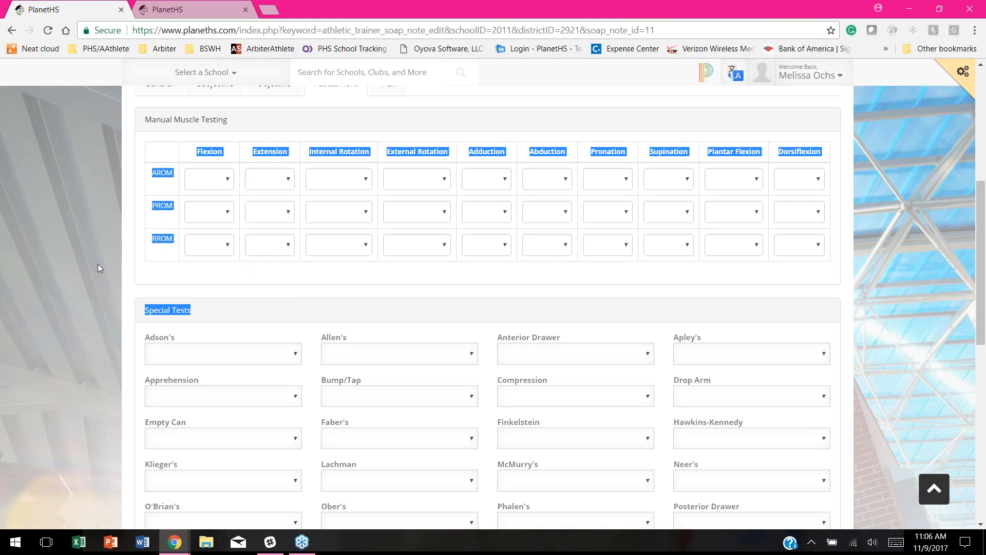
{"action": "scroll", "coordinate": [97, 278], "scroll_direction": "down", "scroll_amount": 4}
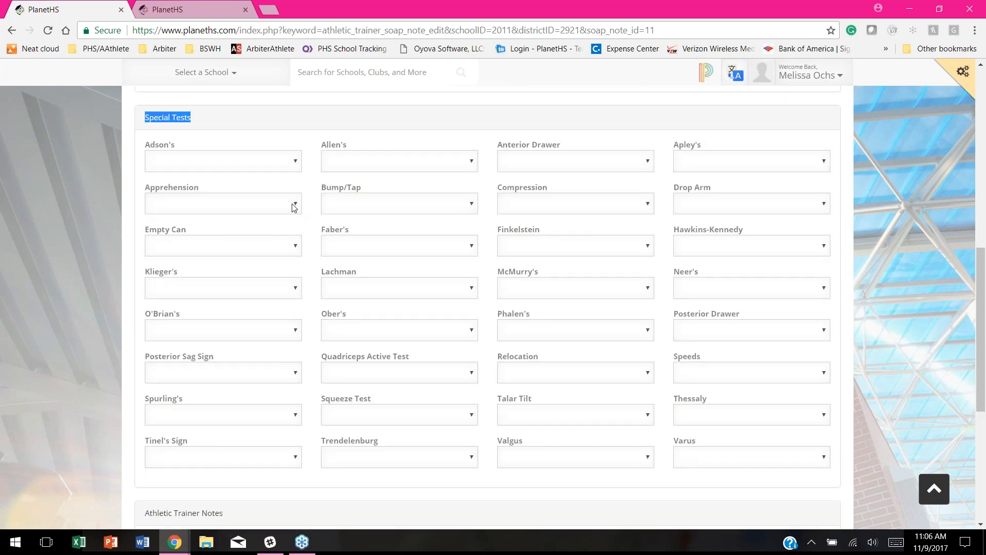
{"action": "left_click", "coordinate": [294, 204]}
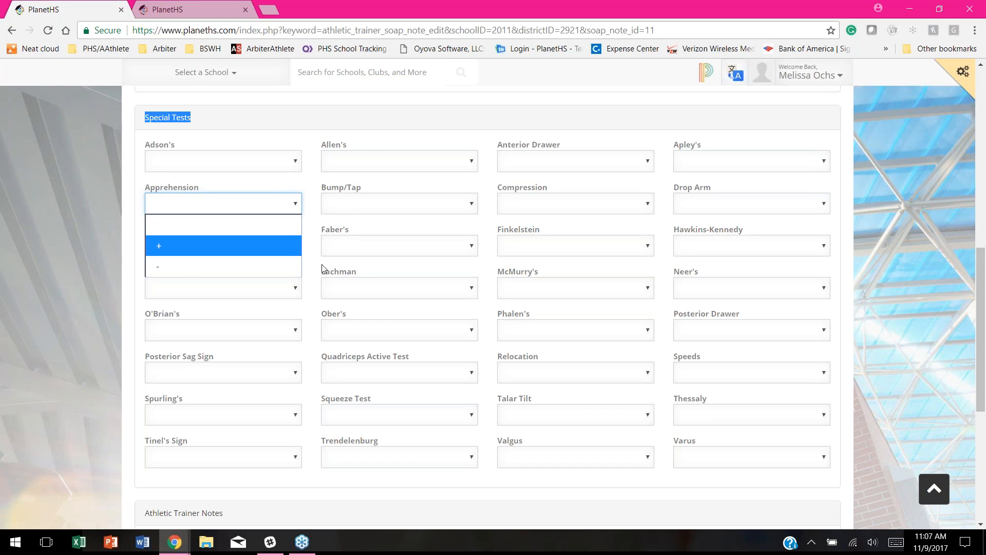
{"action": "left_click", "coordinate": [179, 218]}
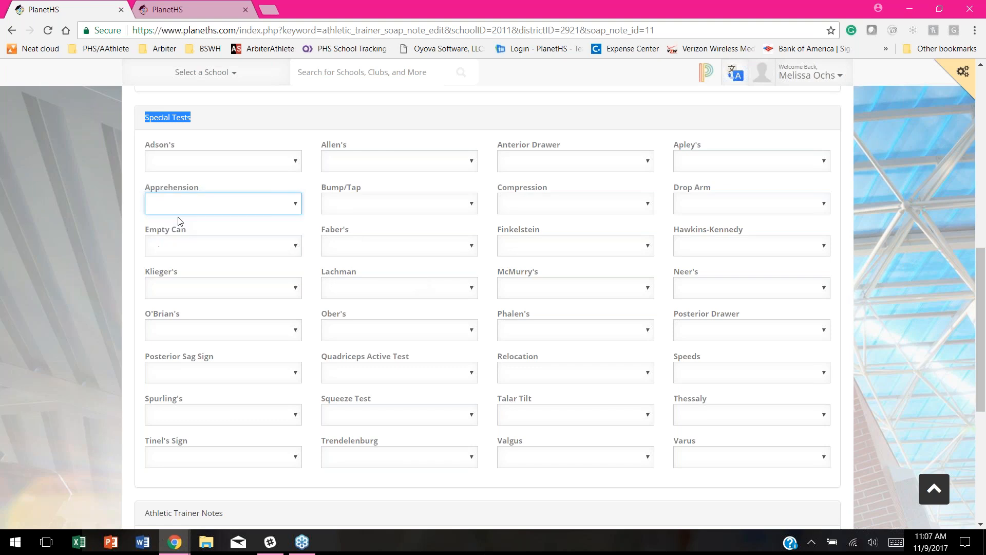
{"action": "scroll", "coordinate": [57, 174], "scroll_direction": "down", "scroll_amount": 1}
{"action": "scroll", "coordinate": [34, 294], "scroll_direction": "down", "scroll_amount": 2}
{"action": "left_click", "coordinate": [169, 352]}
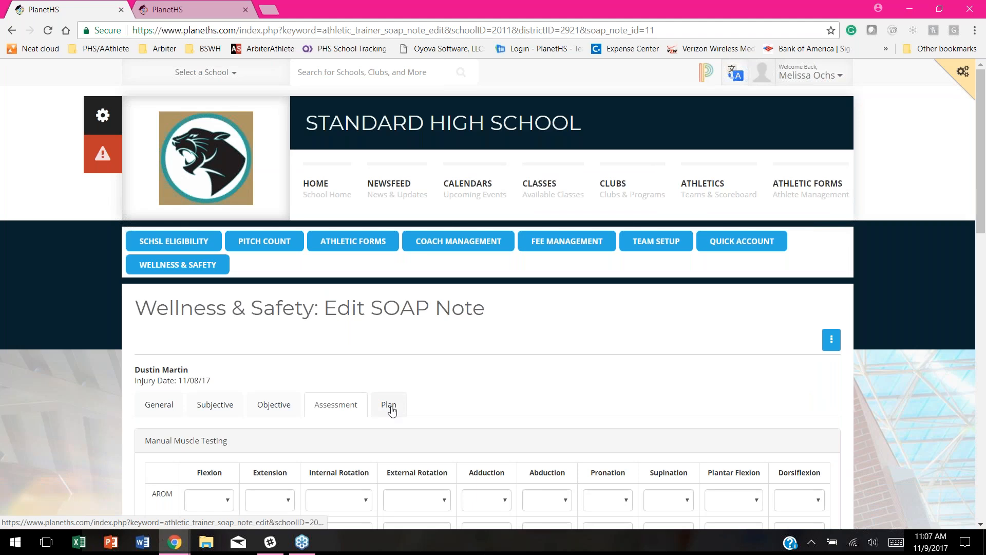
Step: Switch to the Plan section and review the Initial Treatment Given and Long Term options
{"action": "left_click", "coordinate": [388, 404]}
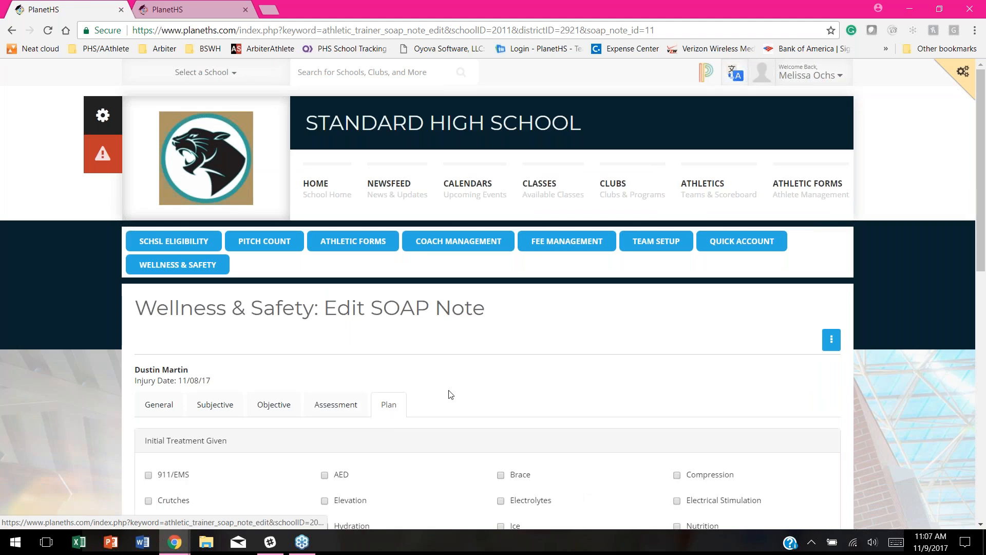
{"action": "scroll", "coordinate": [424, 407], "scroll_direction": "down", "scroll_amount": 1}
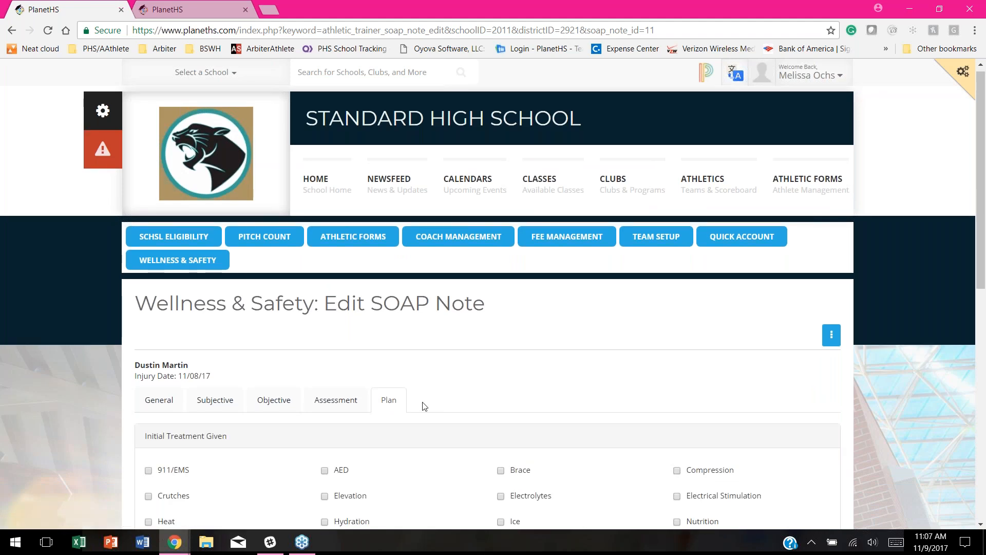
{"action": "scroll", "coordinate": [425, 406], "scroll_direction": "down", "scroll_amount": 3}
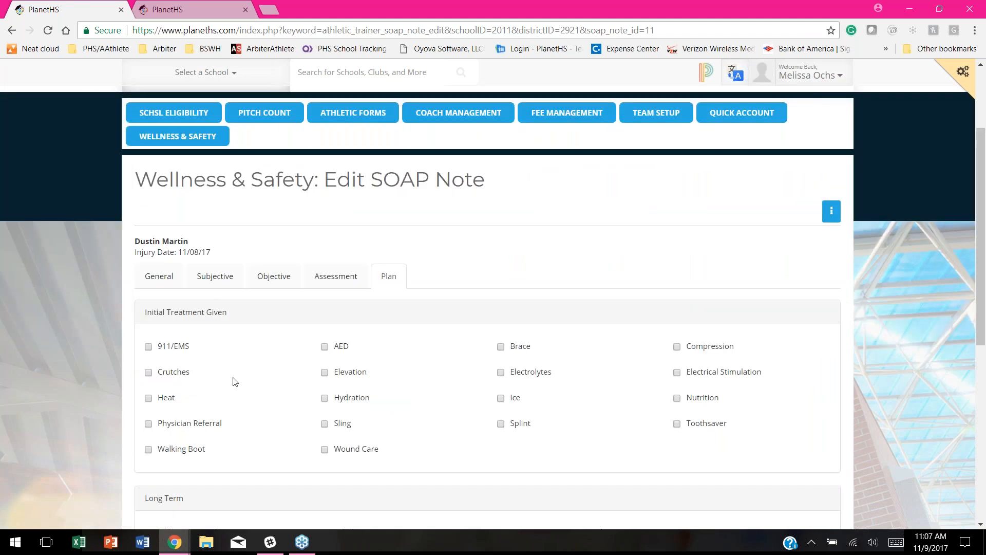
{"action": "scroll", "coordinate": [257, 334], "scroll_direction": "down", "scroll_amount": 1}
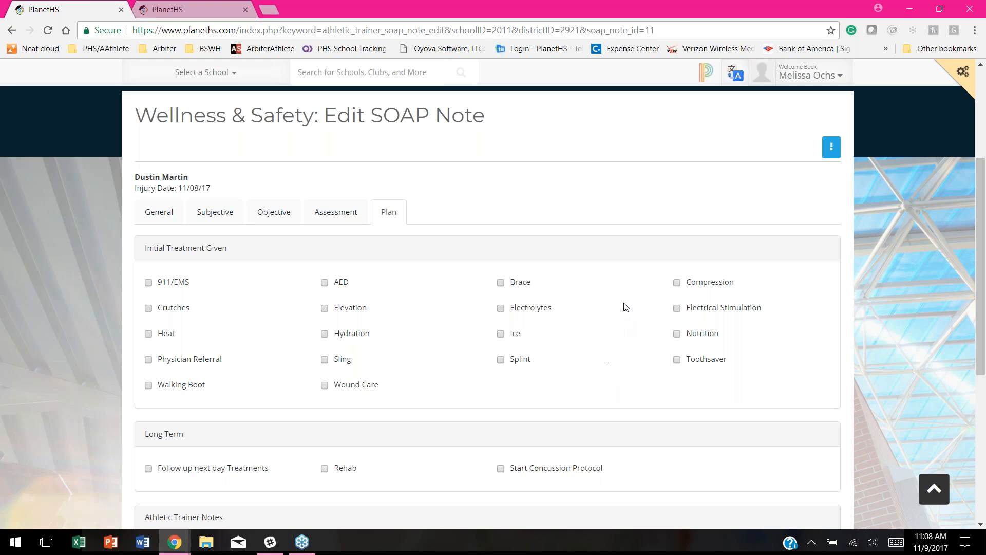
{"action": "scroll", "coordinate": [623, 307], "scroll_direction": "down", "scroll_amount": 1}
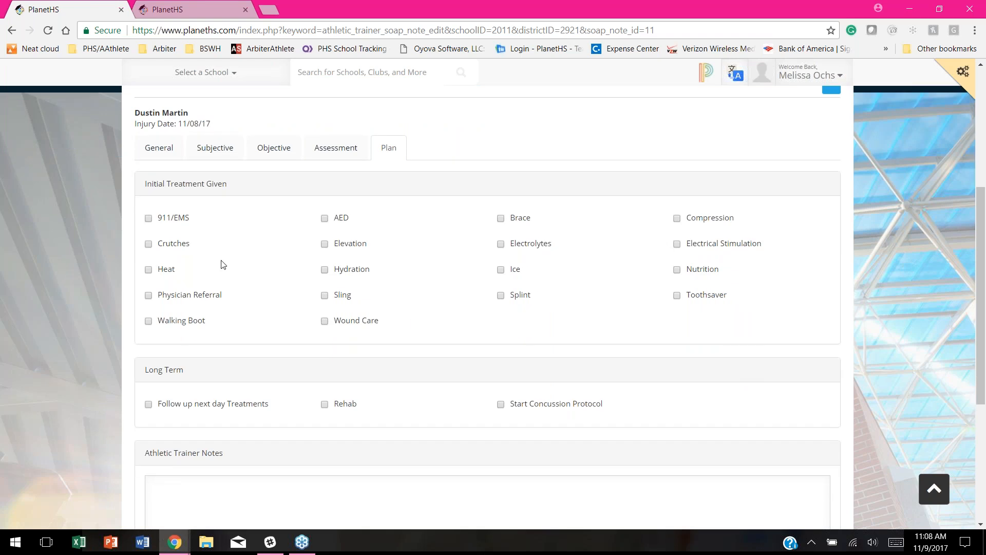
Step: Tick the Physician Referral, Ice, next-day follow-up and Start Concussion Protocol treatments
{"action": "left_click", "coordinate": [149, 296]}
{"action": "left_click", "coordinate": [500, 272]}
{"action": "scroll", "coordinate": [817, 275], "scroll_direction": "down", "scroll_amount": 1}
{"action": "left_click", "coordinate": [148, 342]}
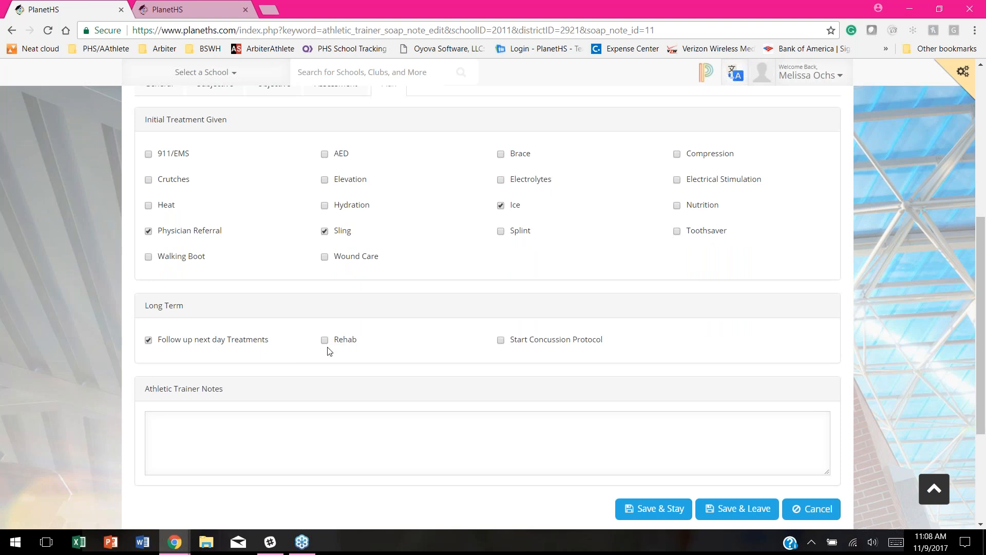
{"action": "left_click", "coordinate": [501, 340]}
Step: Add plan notes, then save the SOAP note and return to the SOAP Notes list
{"action": "left_click", "coordinate": [187, 427]}
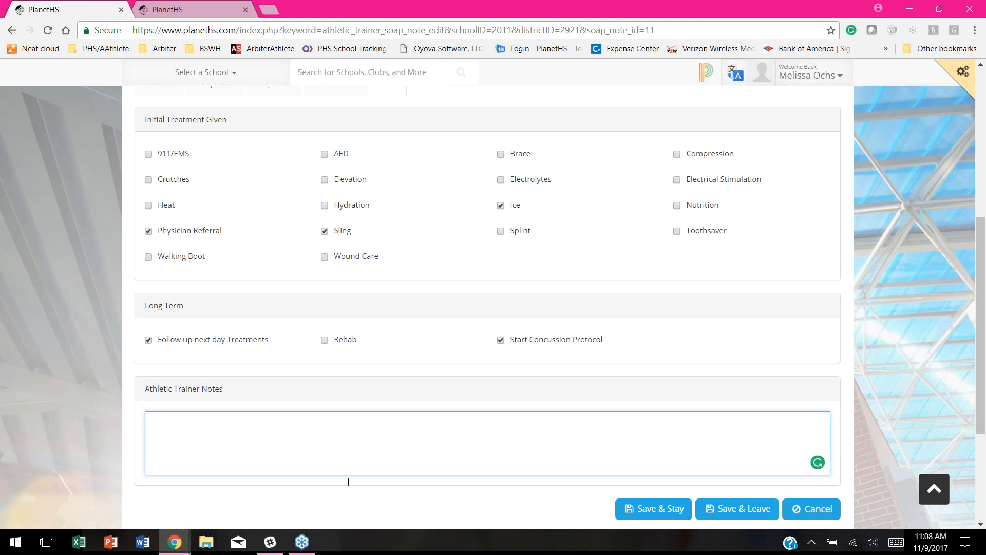
{"action": "left_click", "coordinate": [752, 512]}
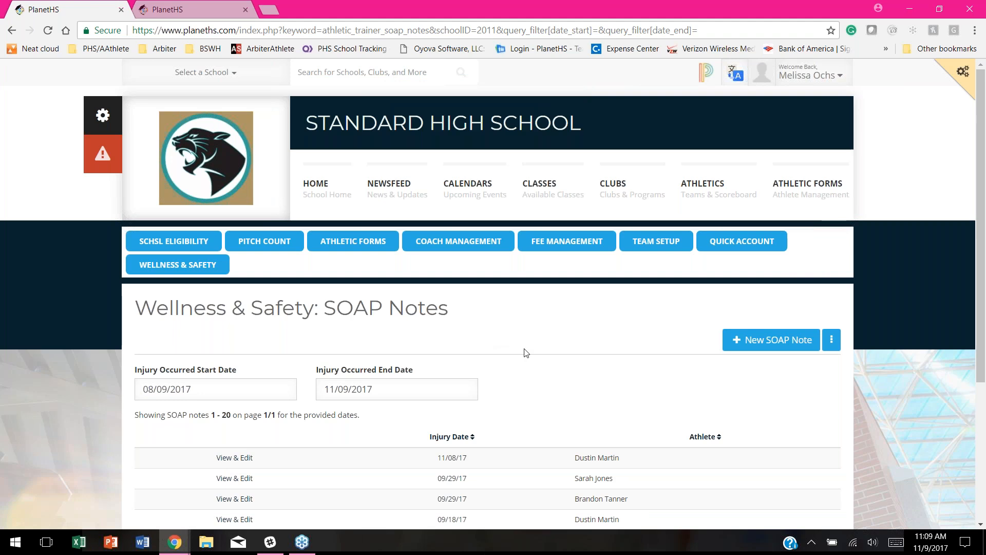
{"action": "scroll", "coordinate": [640, 339], "scroll_direction": "down", "scroll_amount": 1}
Step: Switch to the Wellness & Safety Injuries list and open the most recent injury record
{"action": "scroll", "coordinate": [640, 338], "scroll_direction": "down", "scroll_amount": 1}
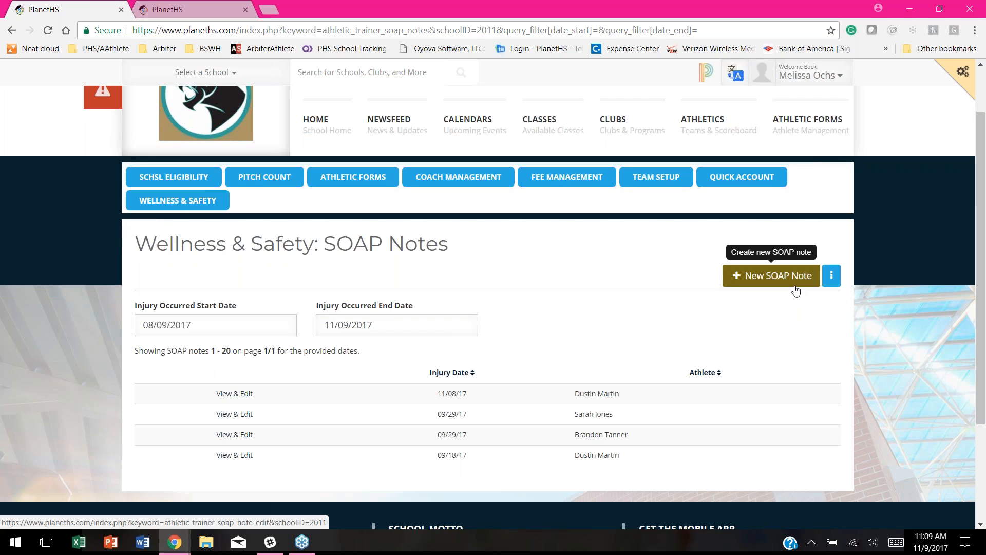
{"action": "left_click", "coordinate": [832, 275]}
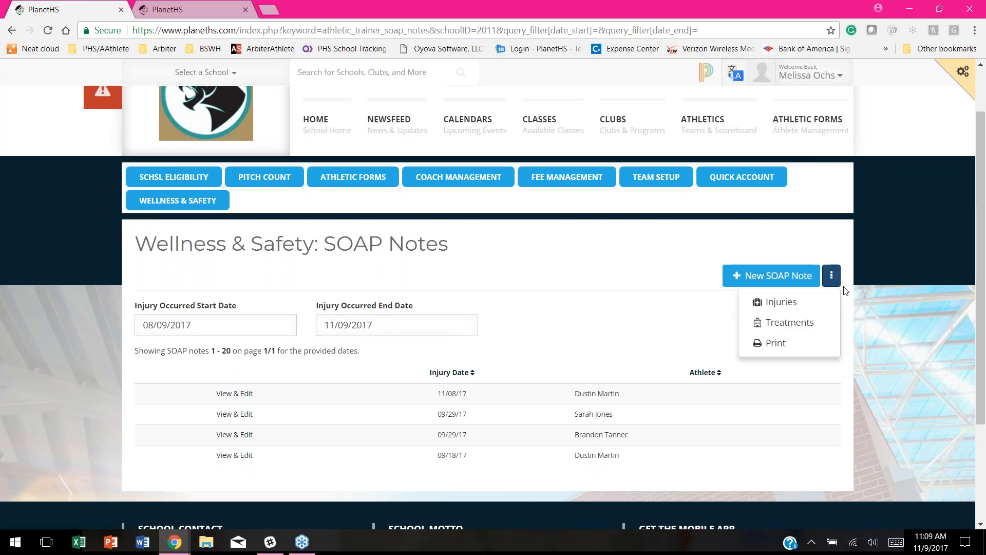
{"action": "left_click", "coordinate": [794, 305]}
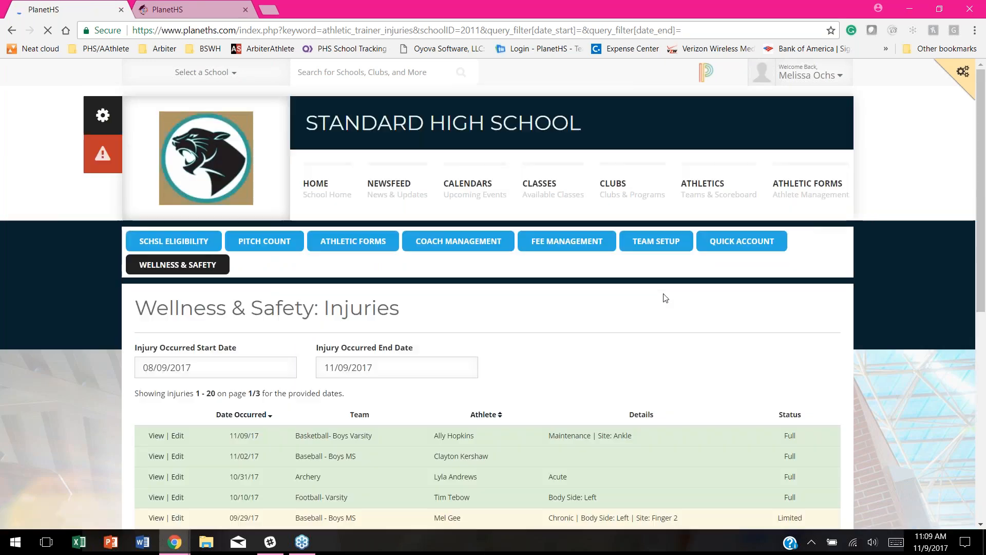
{"action": "left_click", "coordinate": [157, 458]}
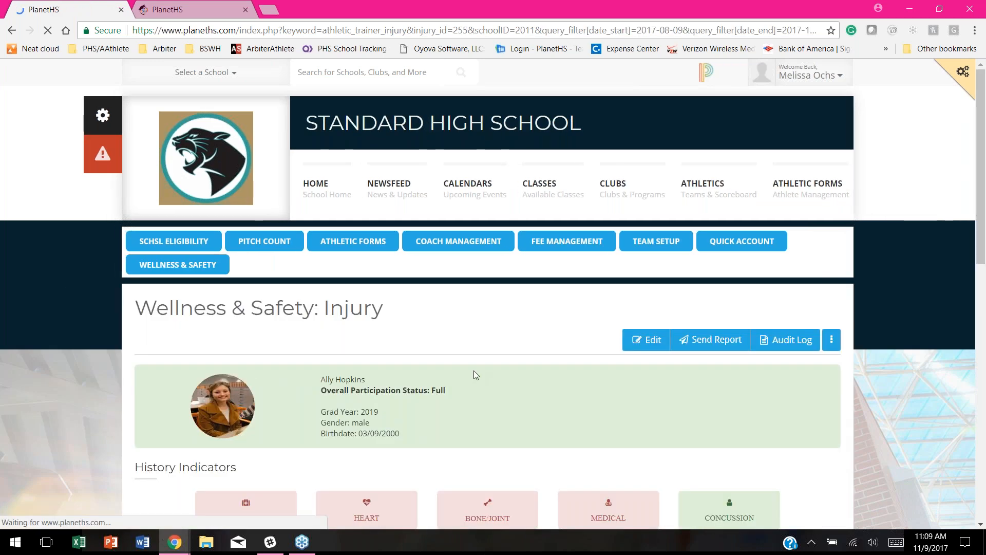
Step: Bring up the Send Injury Report dialog for the 11/09/17 Basketball- Boys Varsity injury
{"action": "scroll", "coordinate": [596, 308], "scroll_direction": "down", "scroll_amount": 2}
{"action": "left_click", "coordinate": [712, 218]}
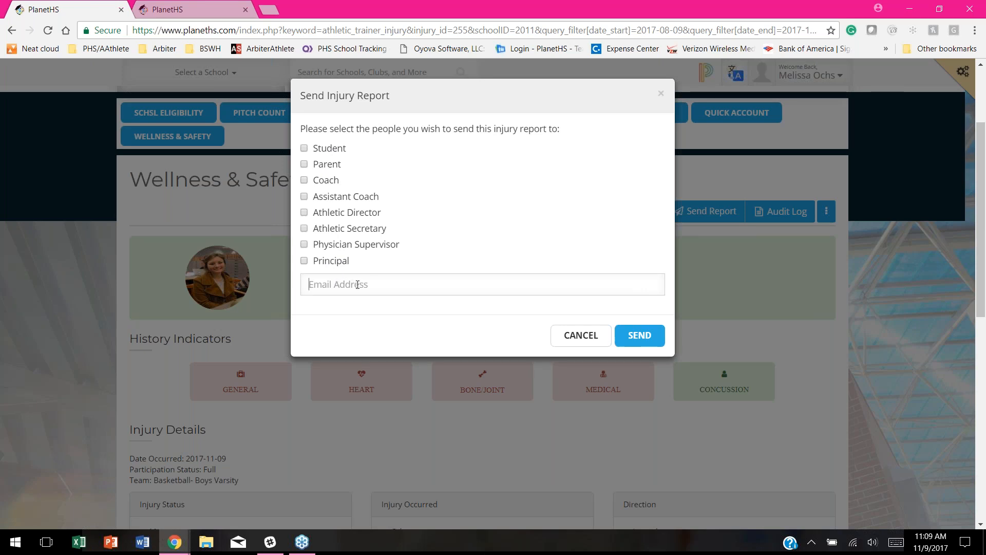
{"action": "left_click", "coordinate": [357, 285]}
{"action": "left_click", "coordinate": [578, 335]}
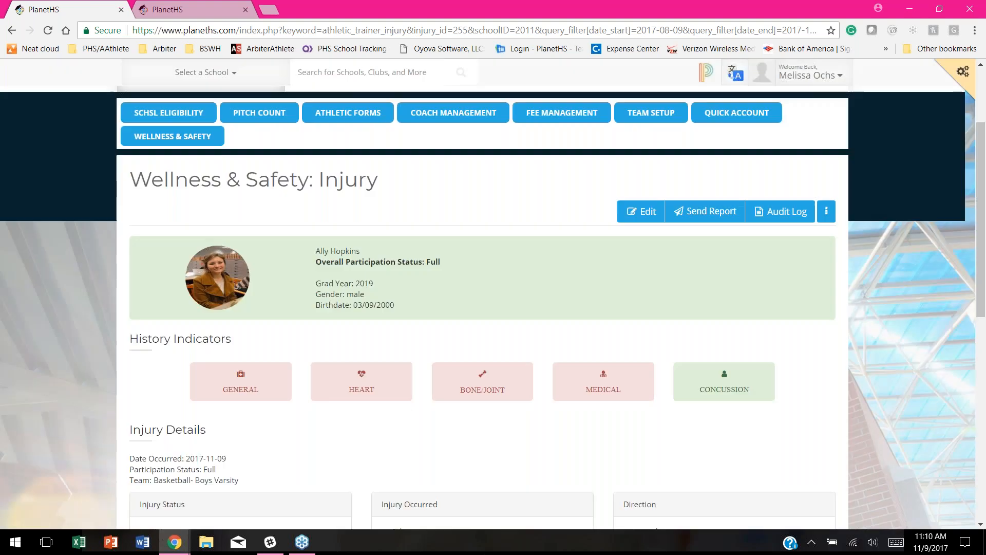
Step: Review the ankle sprain's Injury Details and Injury History, then return to the top of the record
{"action": "scroll", "coordinate": [522, 226], "scroll_direction": "down", "scroll_amount": 1}
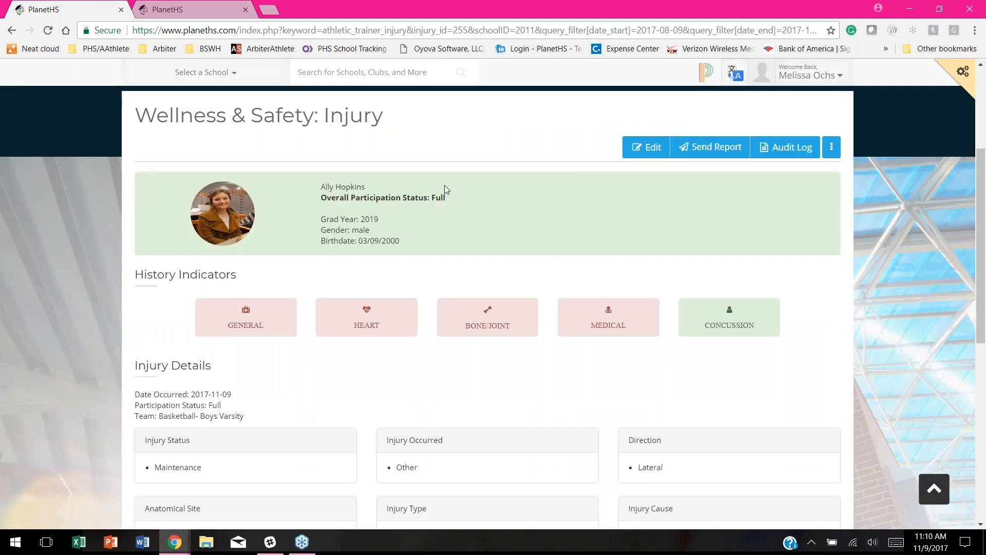
{"action": "scroll", "coordinate": [469, 170], "scroll_direction": "down", "scroll_amount": 2}
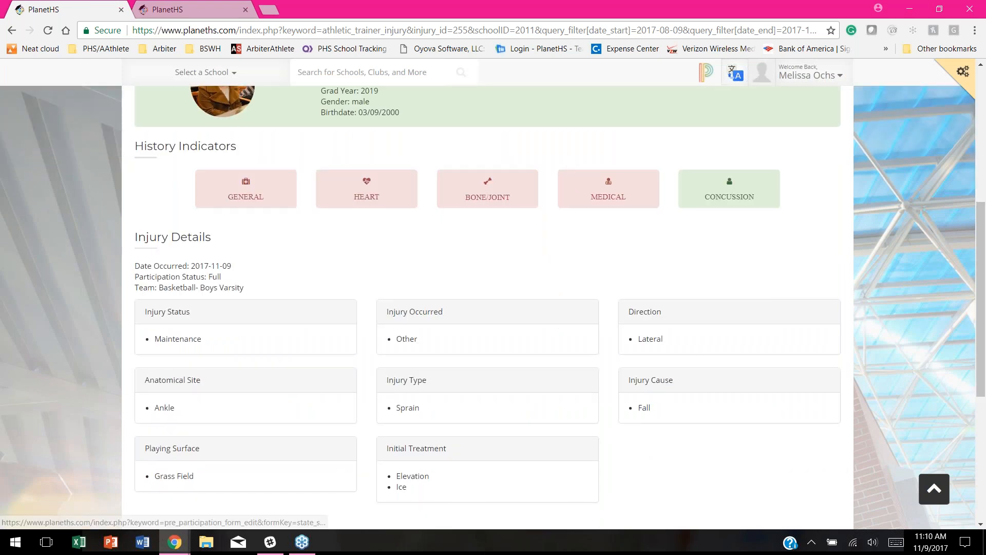
{"action": "scroll", "coordinate": [563, 159], "scroll_direction": "down", "scroll_amount": 2}
{"action": "scroll", "coordinate": [559, 306], "scroll_direction": "down", "scroll_amount": 2}
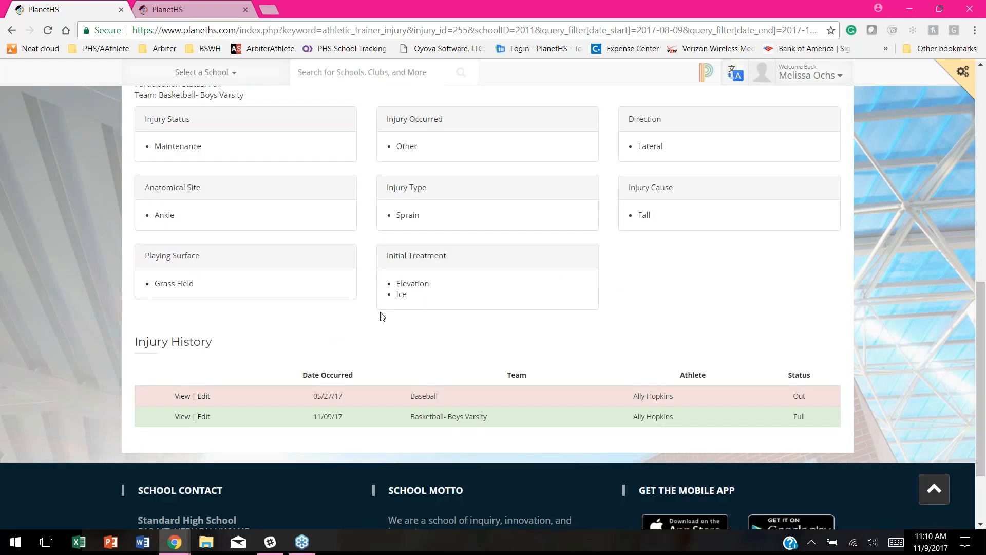
{"action": "scroll", "coordinate": [503, 314], "scroll_direction": "up", "scroll_amount": 2}
{"action": "scroll", "coordinate": [568, 319], "scroll_direction": "up", "scroll_amount": 1}
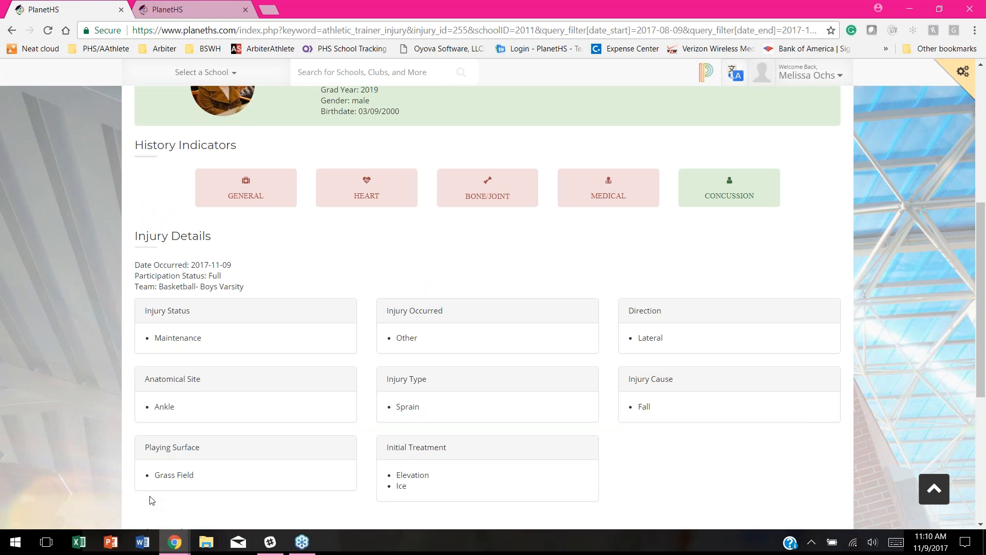
{"action": "scroll", "coordinate": [150, 500], "scroll_direction": "down", "scroll_amount": 2}
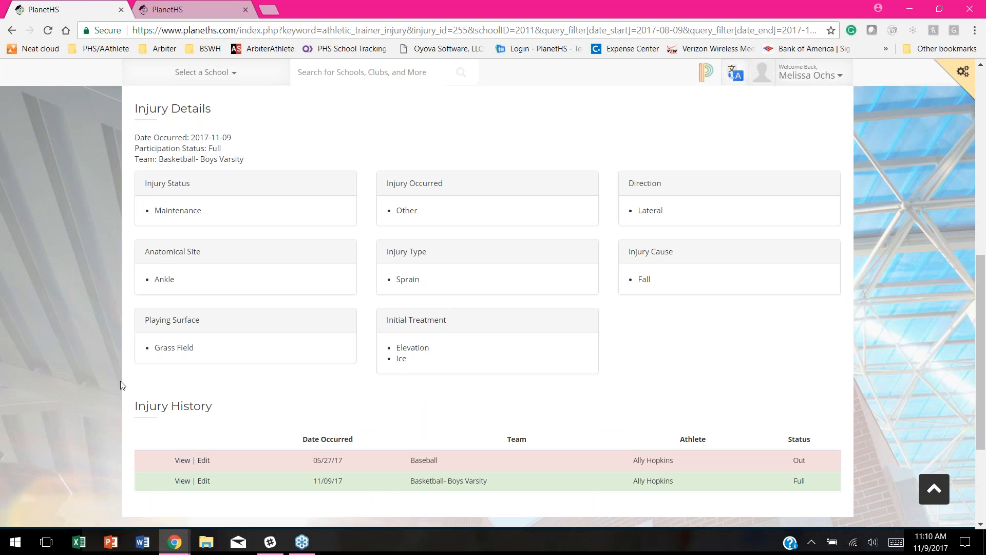
{"action": "scroll", "coordinate": [383, 348], "scroll_direction": "up", "scroll_amount": 6}
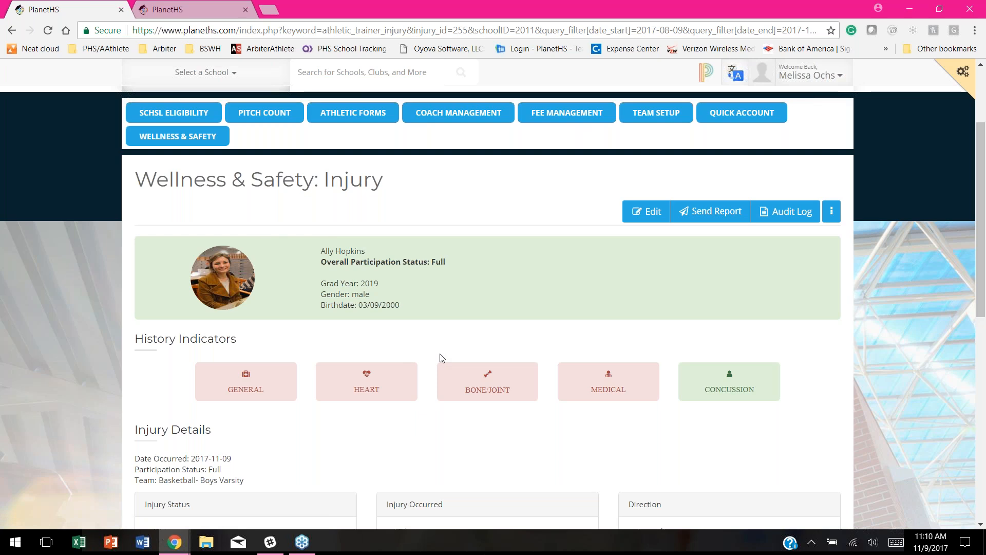
{"action": "scroll", "coordinate": [508, 268], "scroll_direction": "down", "scroll_amount": 2}
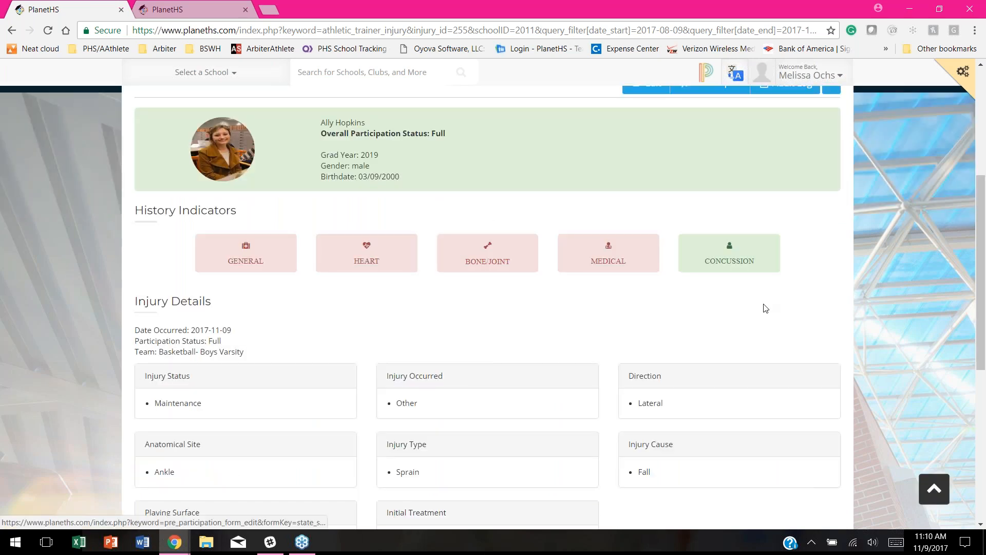
{"action": "scroll", "coordinate": [905, 306], "scroll_direction": "up", "scroll_amount": 2}
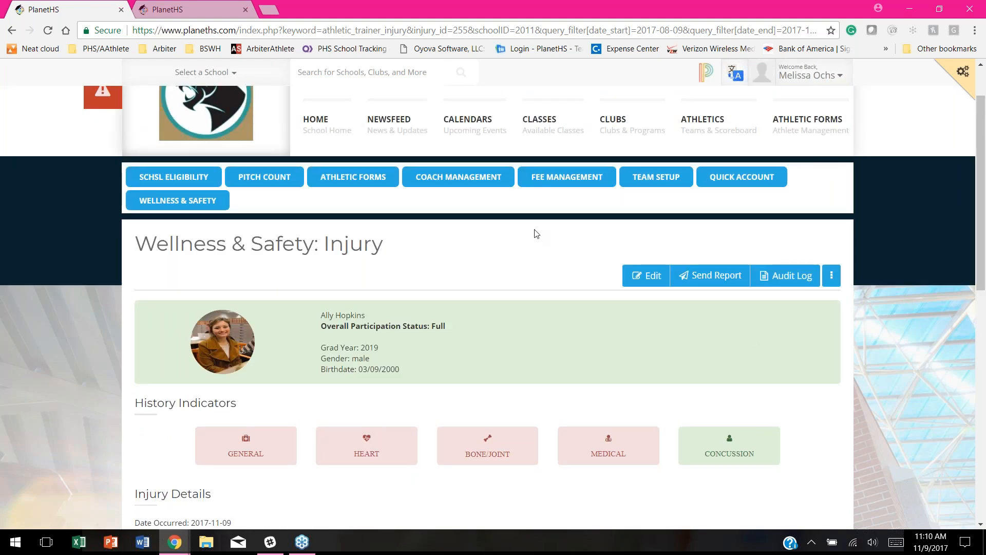
{"action": "left_click", "coordinate": [791, 280]}
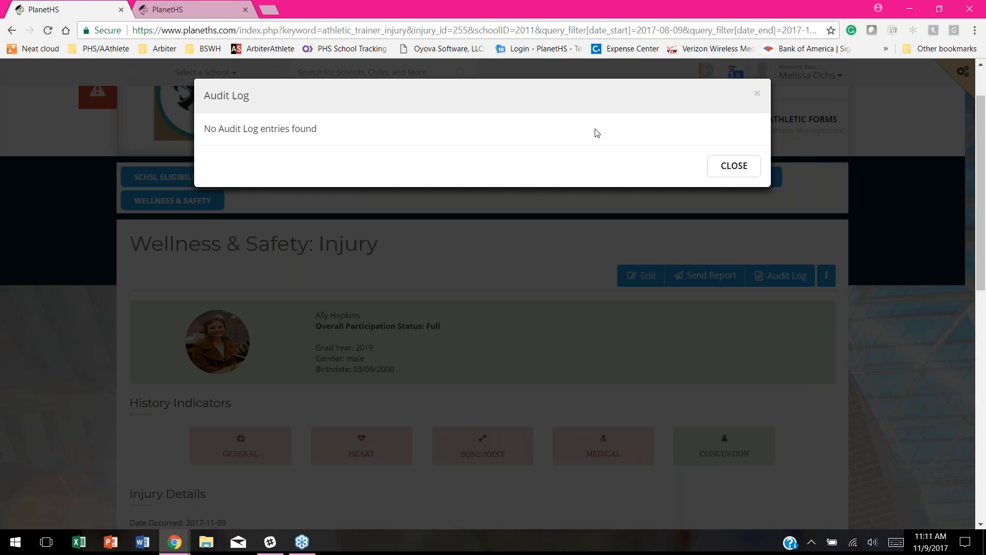
{"action": "left_click", "coordinate": [734, 167]}
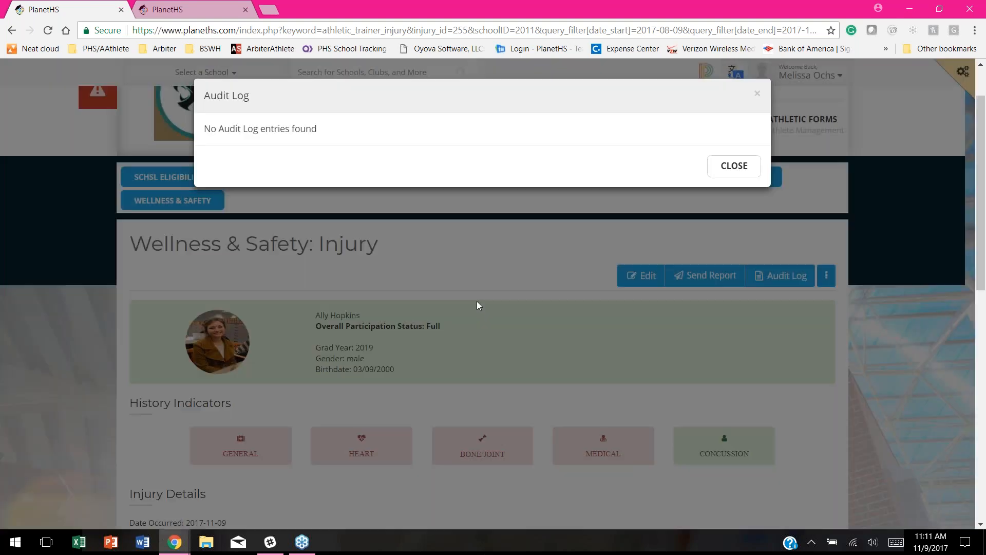
{"action": "left_click", "coordinate": [740, 166]}
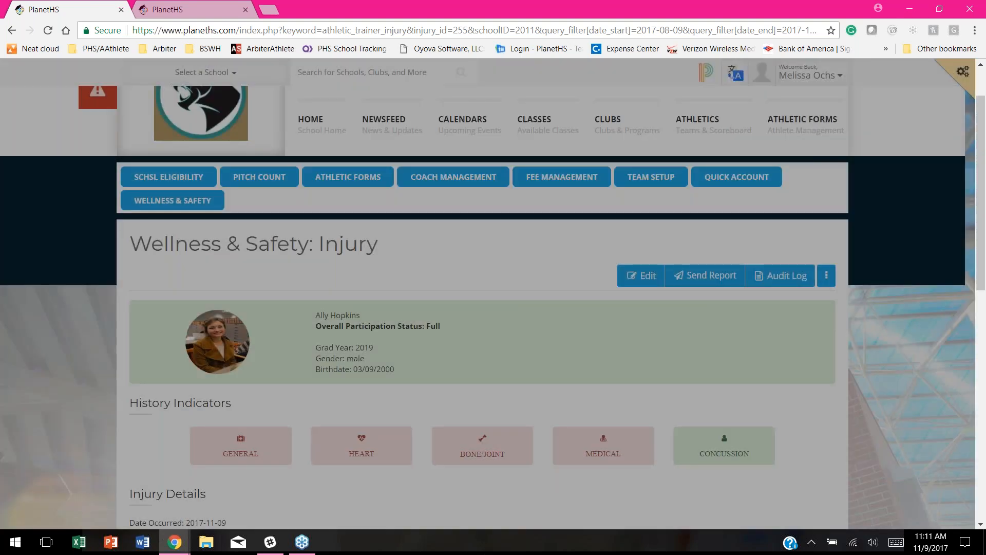
Step: Go to the Treatments list for 08/09/2017–11/09/2017 and scroll through its sessions
{"action": "left_click", "coordinate": [828, 280]}
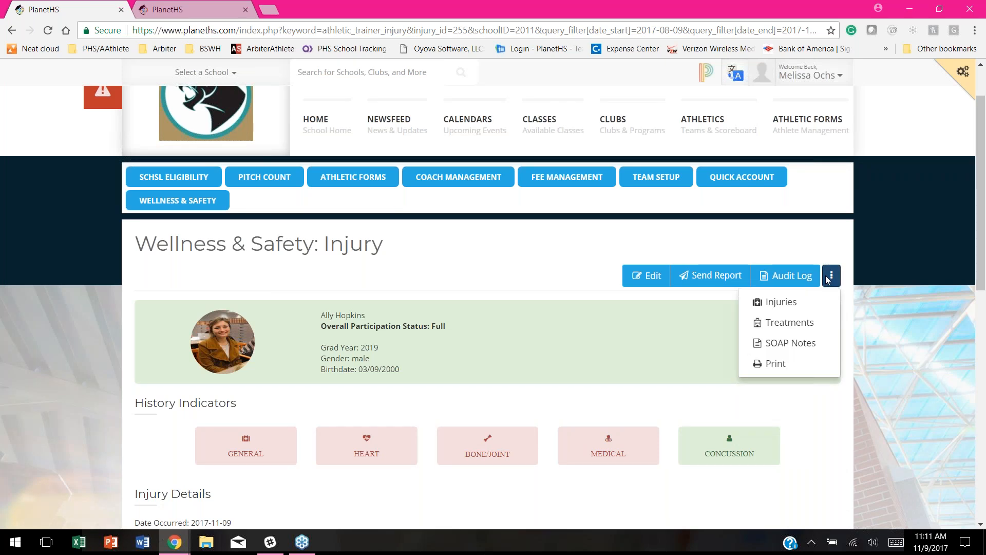
{"action": "left_click", "coordinate": [778, 321]}
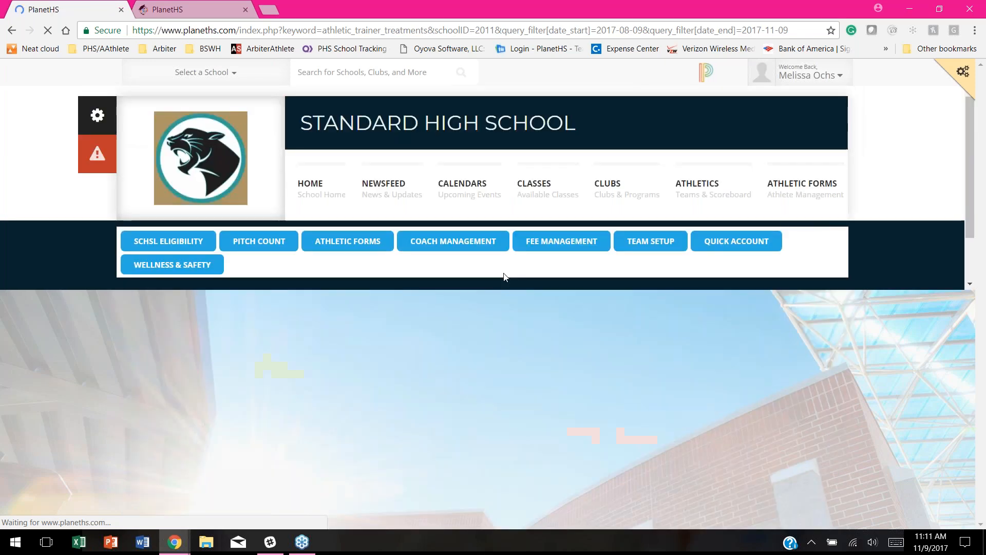
{"action": "scroll", "coordinate": [678, 364], "scroll_direction": "down", "scroll_amount": 1}
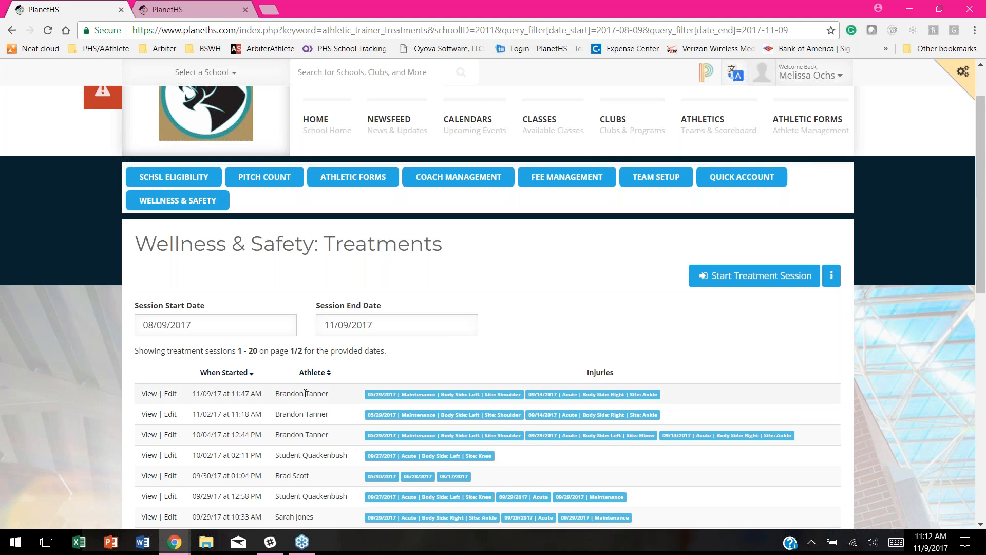
{"action": "scroll", "coordinate": [306, 393], "scroll_direction": "down", "scroll_amount": 3}
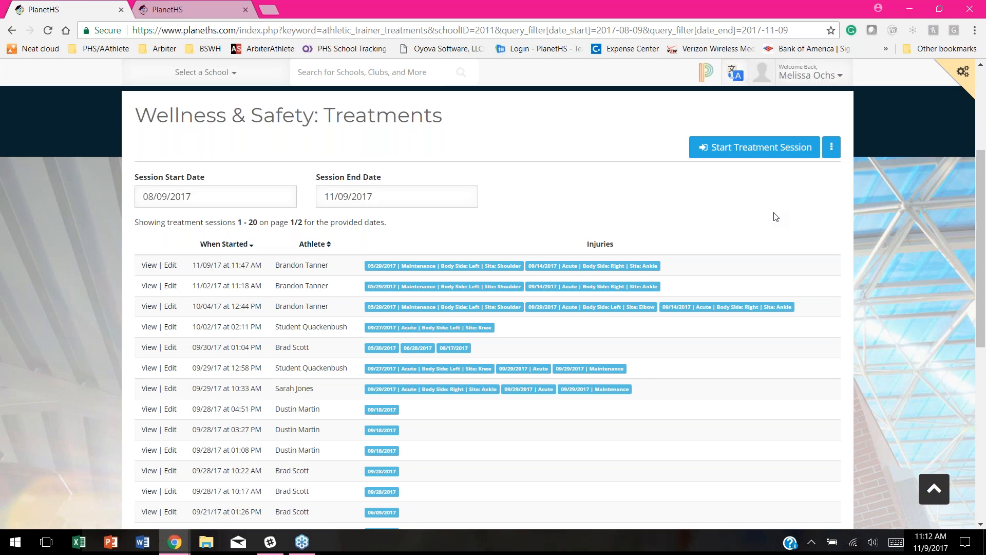
Step: Open and dismiss the Treatments page options menu, then switch to the ArbiterAthlete window
{"action": "left_click", "coordinate": [831, 147]}
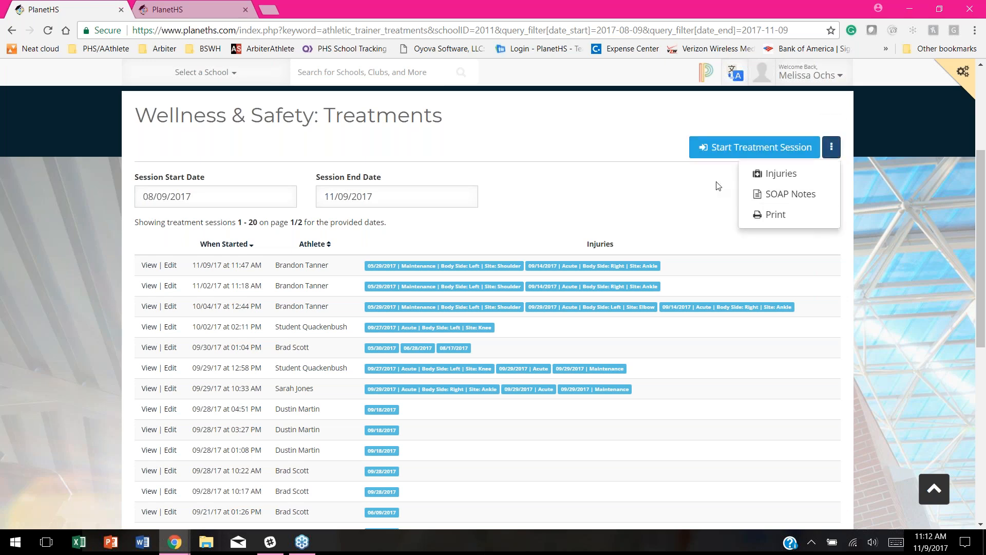
{"action": "scroll", "coordinate": [607, 209], "scroll_direction": "up", "scroll_amount": 1}
{"action": "scroll", "coordinate": [607, 209], "scroll_direction": "up", "scroll_amount": 2}
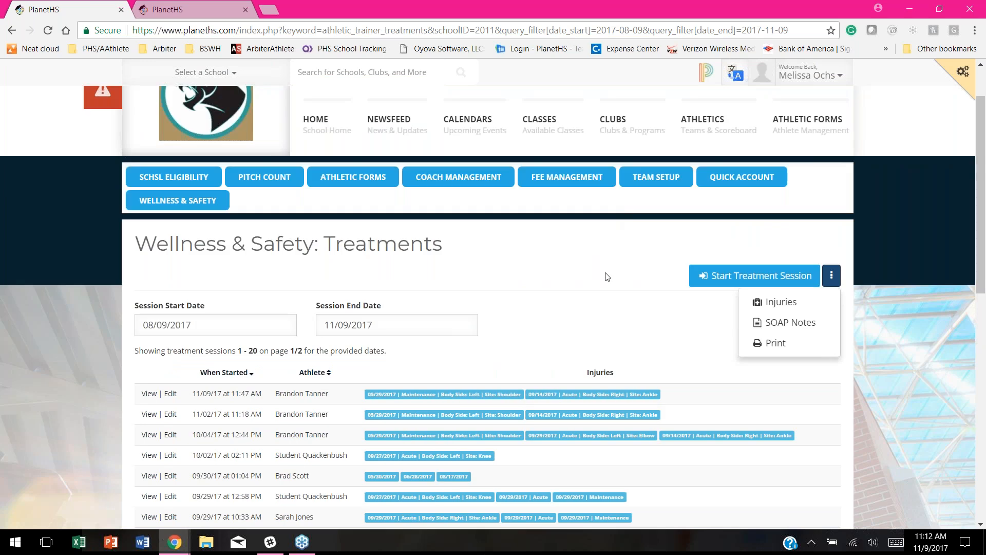
{"action": "left_click", "coordinate": [526, 250]}
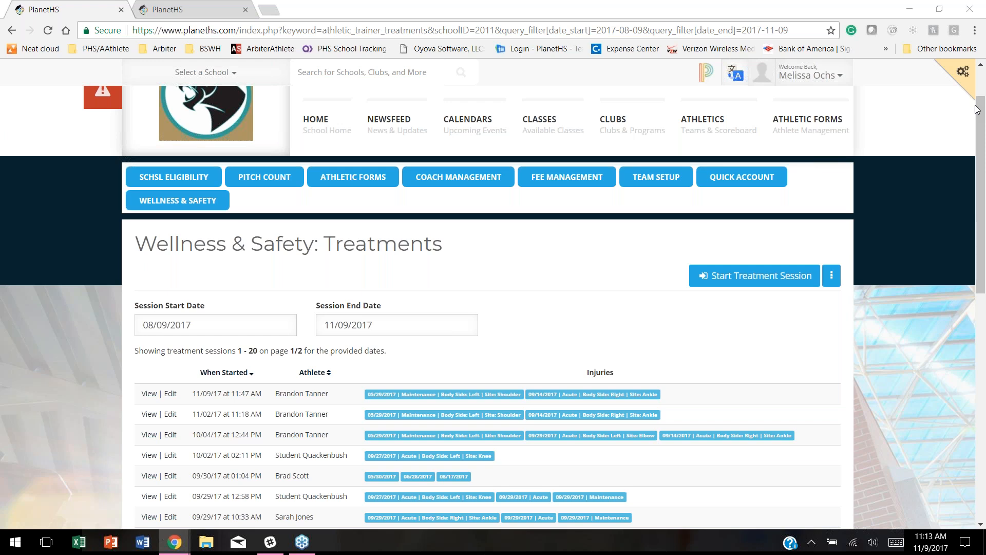
{"action": "key", "text": "alt+Tab"}
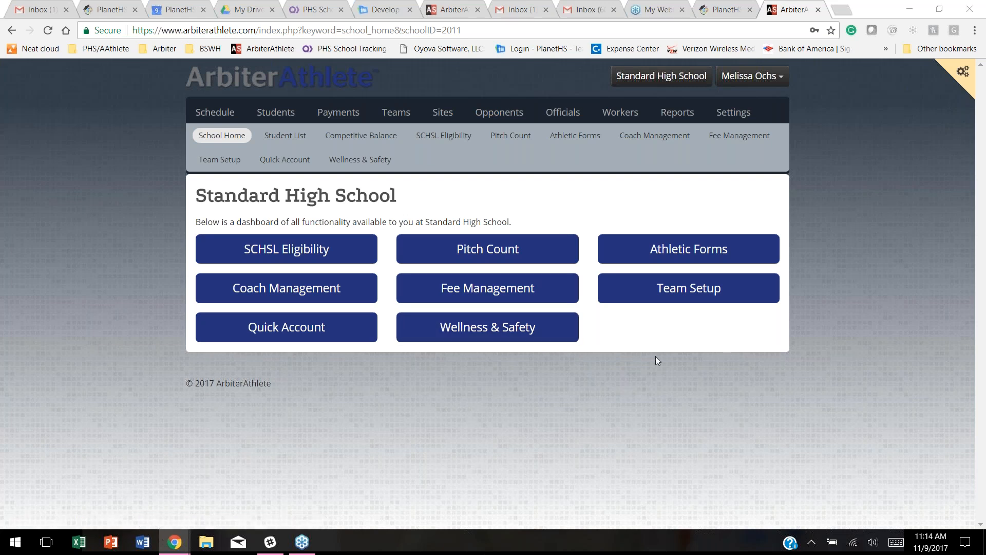
{"action": "left_click", "coordinate": [452, 334]}
Step: Open ArbiterAthlete's Wellness & Safety injuries list, then open and dismiss the menu beside New Injury
{"action": "left_click", "coordinate": [452, 335]}
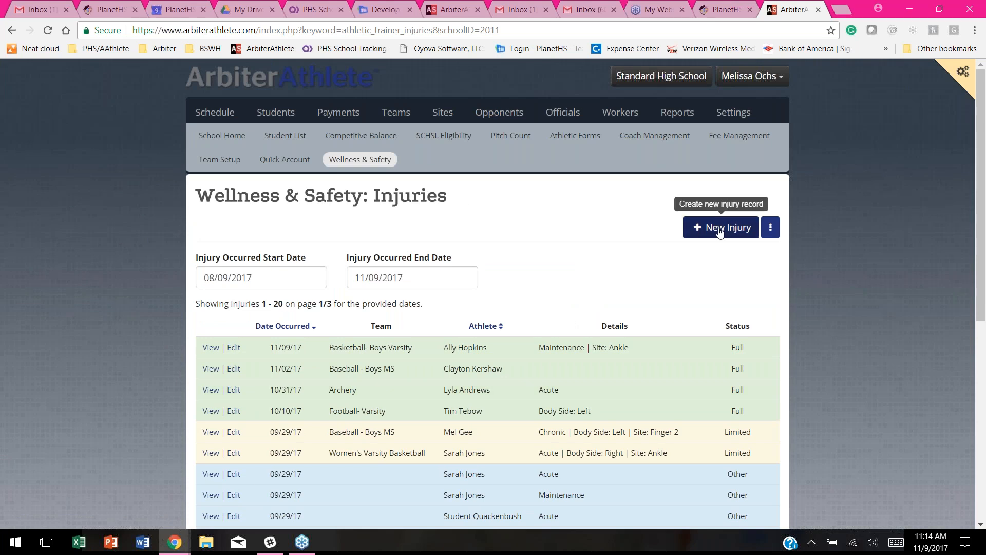
{"action": "left_click", "coordinate": [770, 229]}
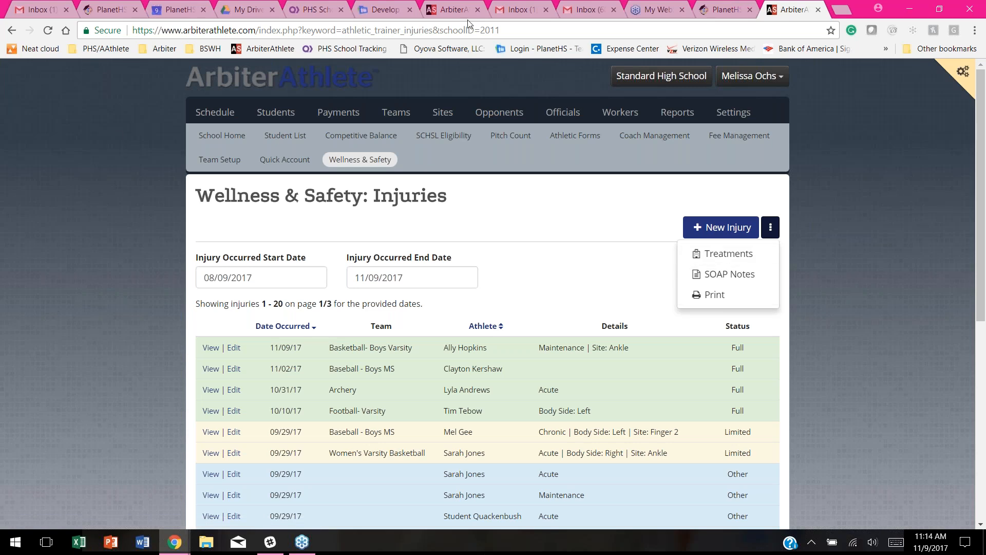
{"action": "left_click", "coordinate": [107, 328]}
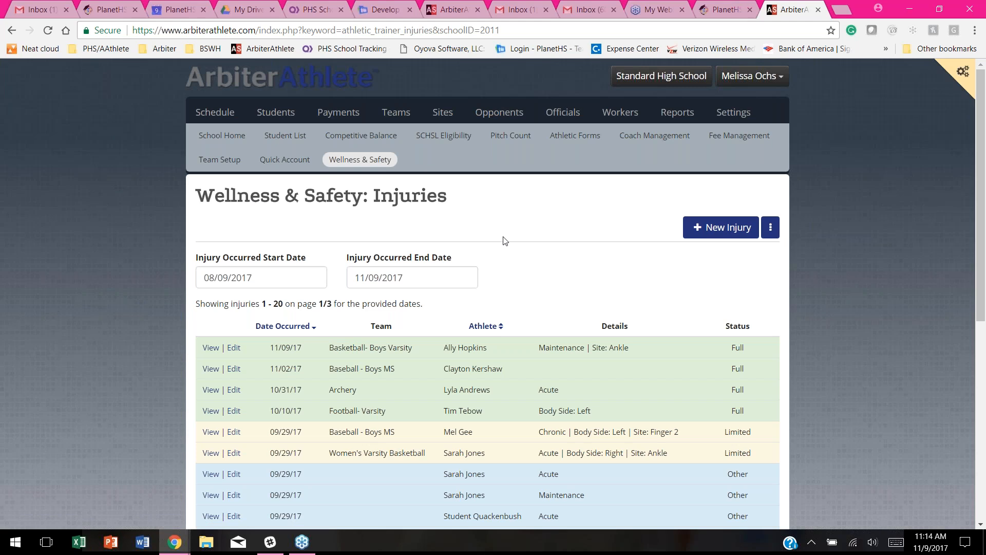